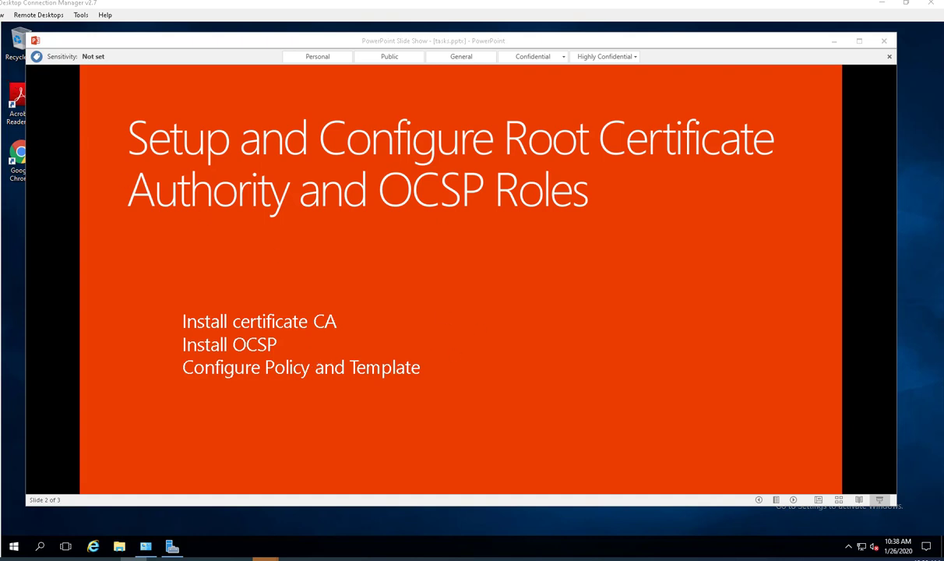
Exit the slide show, switch to Server Manager and start adding roles with a role-based installation on SERVER2016-001 from the server pool.
{"action": "key", "text": "Escape"}
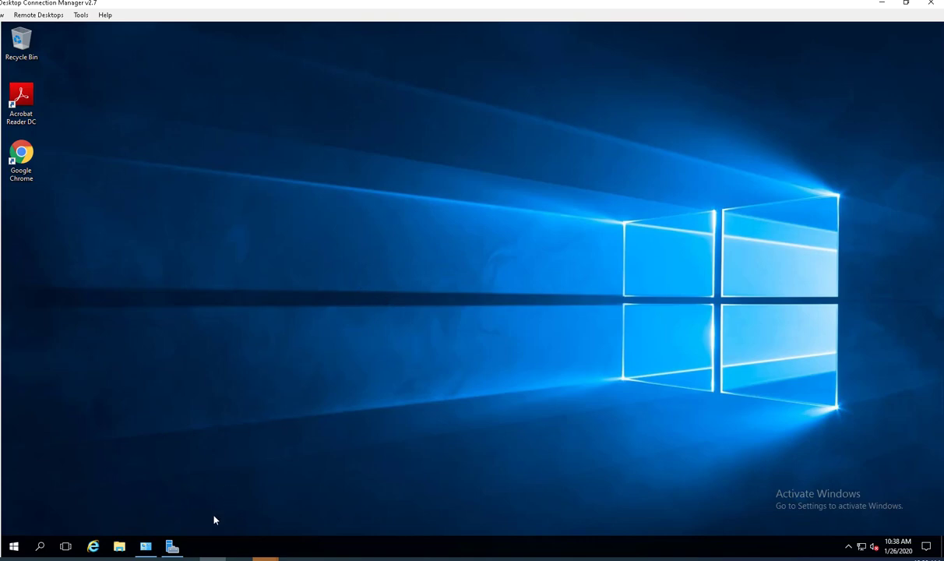
{"action": "left_click", "coordinate": [172, 547]}
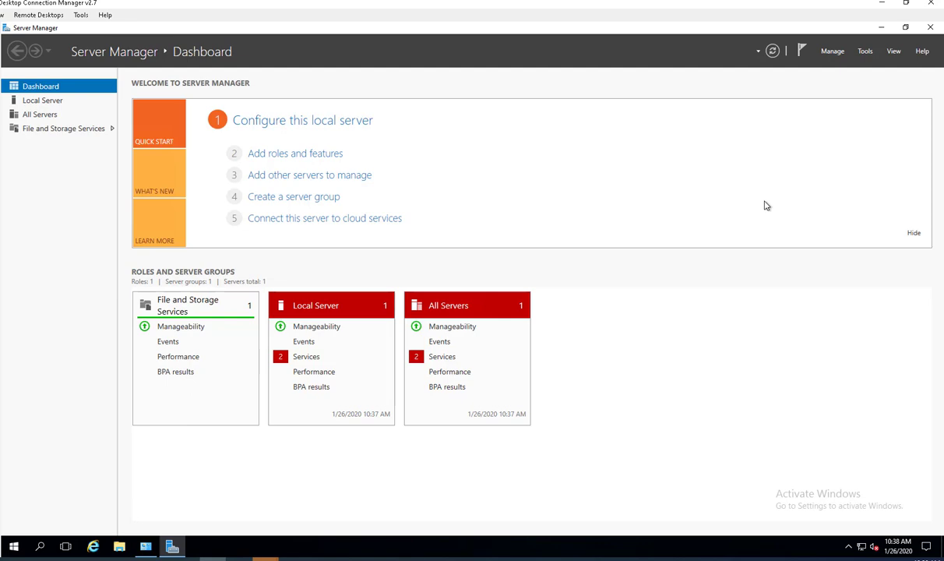
{"action": "left_click", "coordinate": [831, 52]}
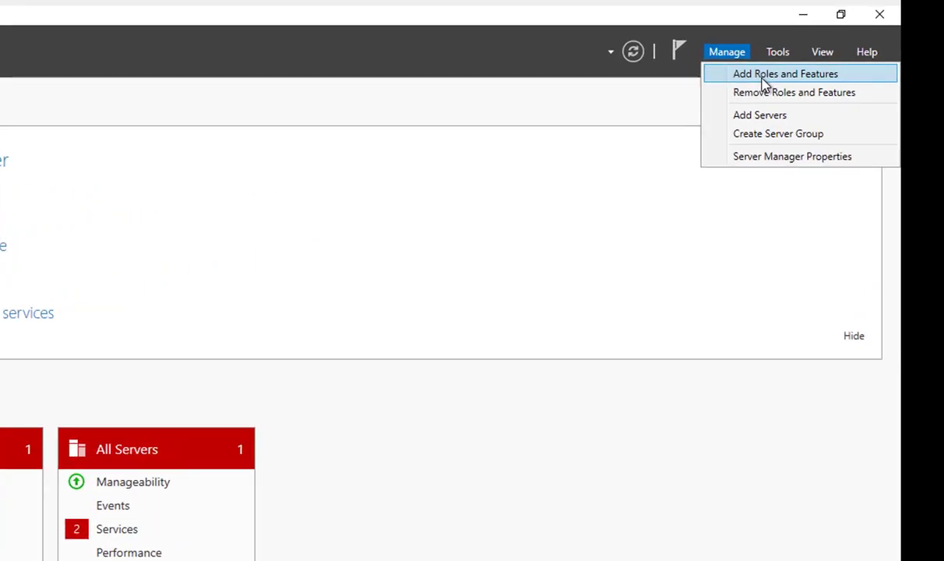
{"action": "left_click", "coordinate": [765, 81]}
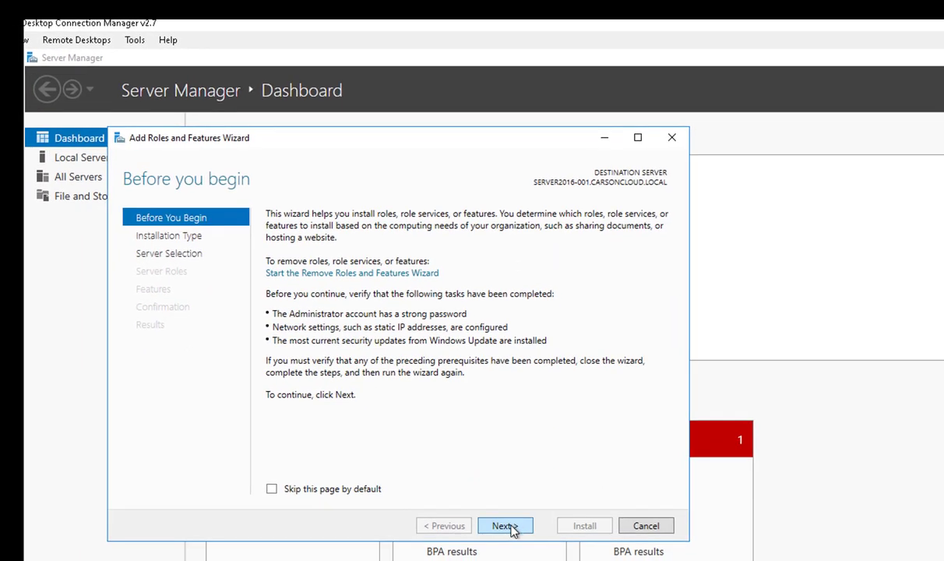
{"action": "left_click", "coordinate": [512, 530]}
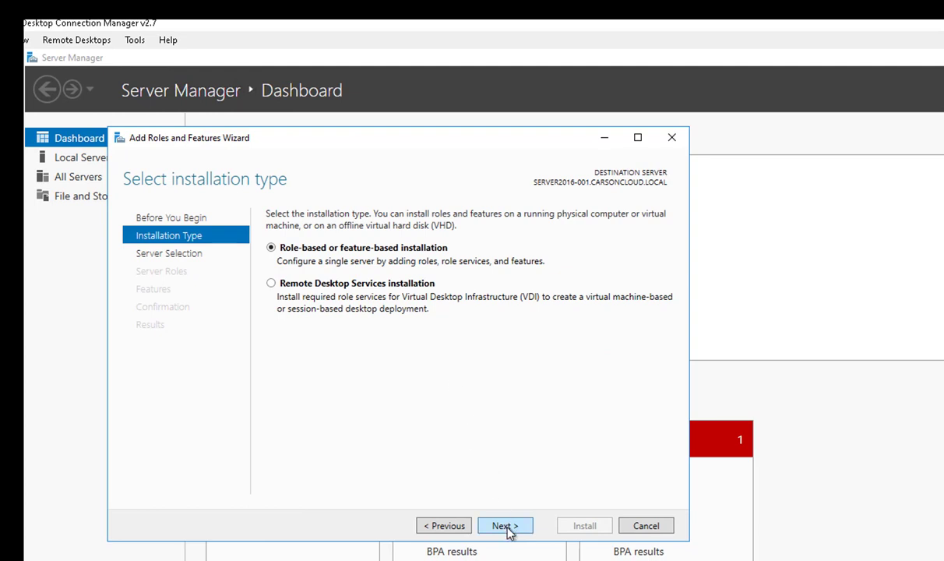
{"action": "left_click", "coordinate": [510, 529]}
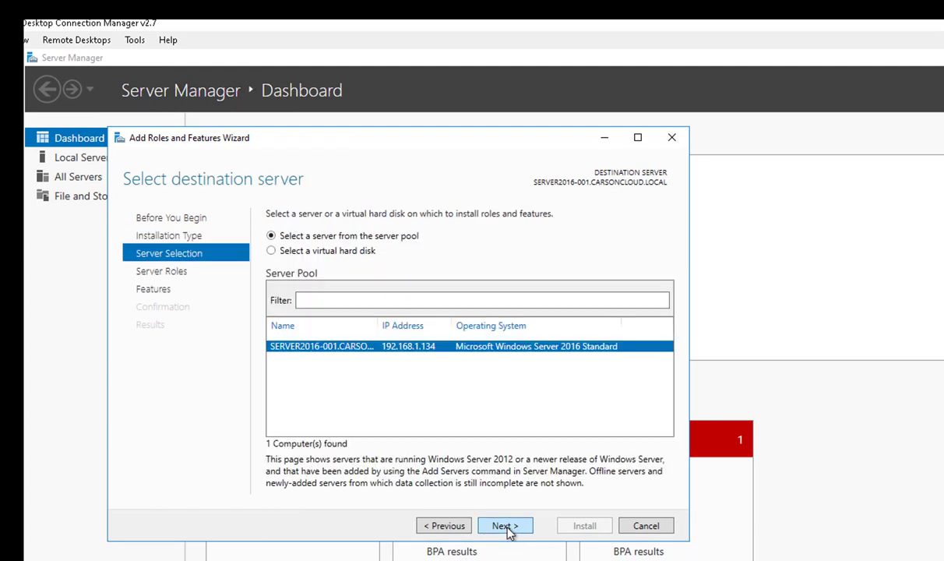
{"action": "left_click", "coordinate": [508, 526]}
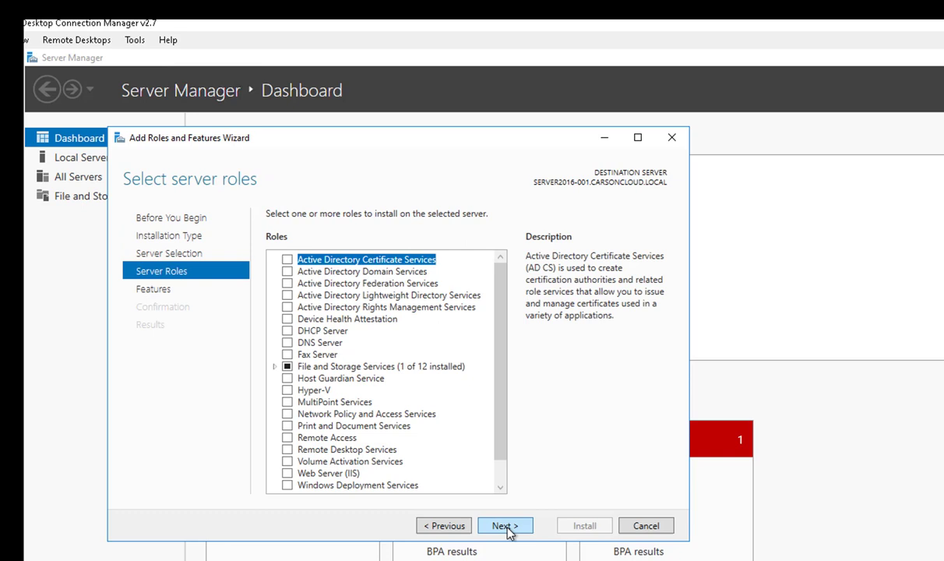
Select the Active Directory Certificate Services role with its required management tools and proceed to its role services without extra features.
{"action": "left_click", "coordinate": [288, 259]}
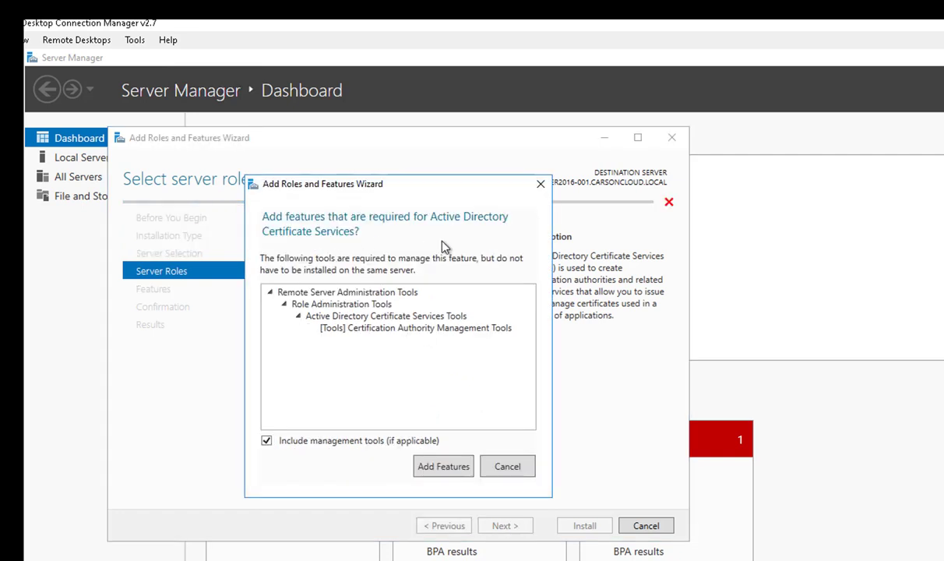
{"action": "left_click", "coordinate": [447, 472]}
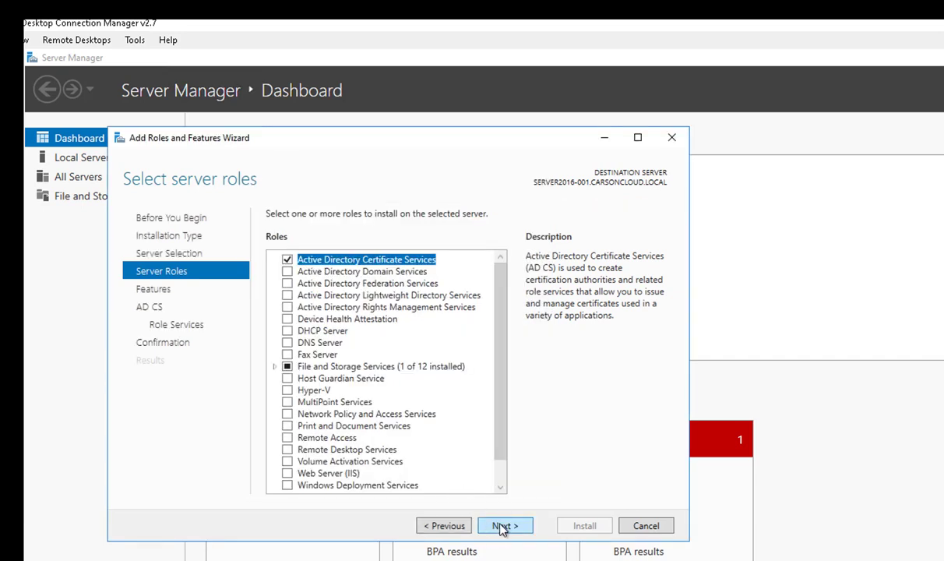
{"action": "scroll", "coordinate": [500, 479], "scroll_direction": "down", "scroll_amount": 1}
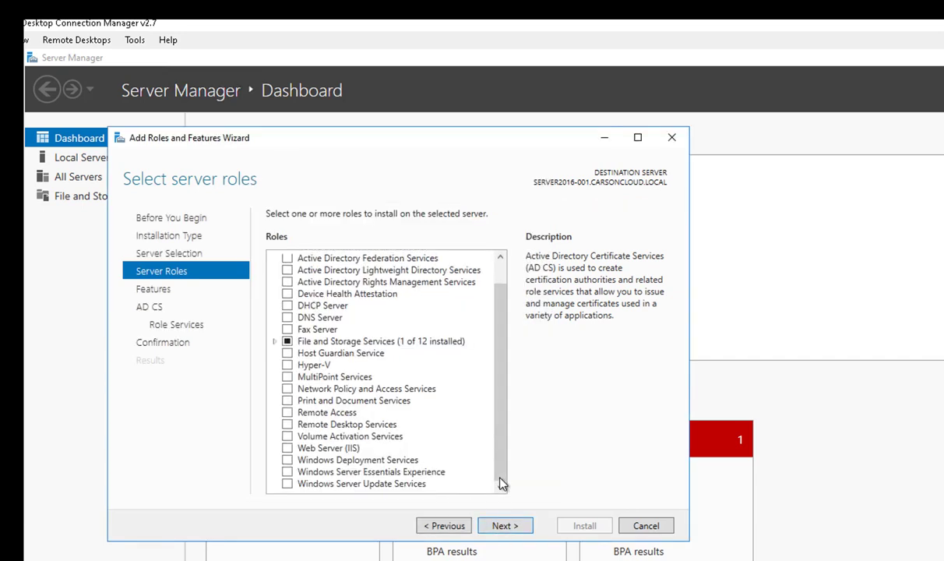
{"action": "left_click", "coordinate": [504, 525]}
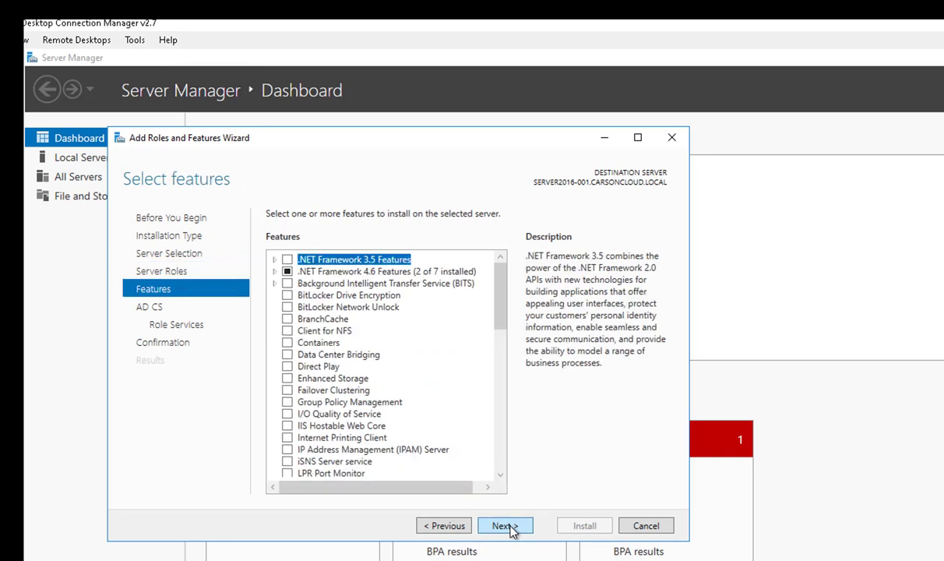
{"action": "left_click", "coordinate": [505, 525]}
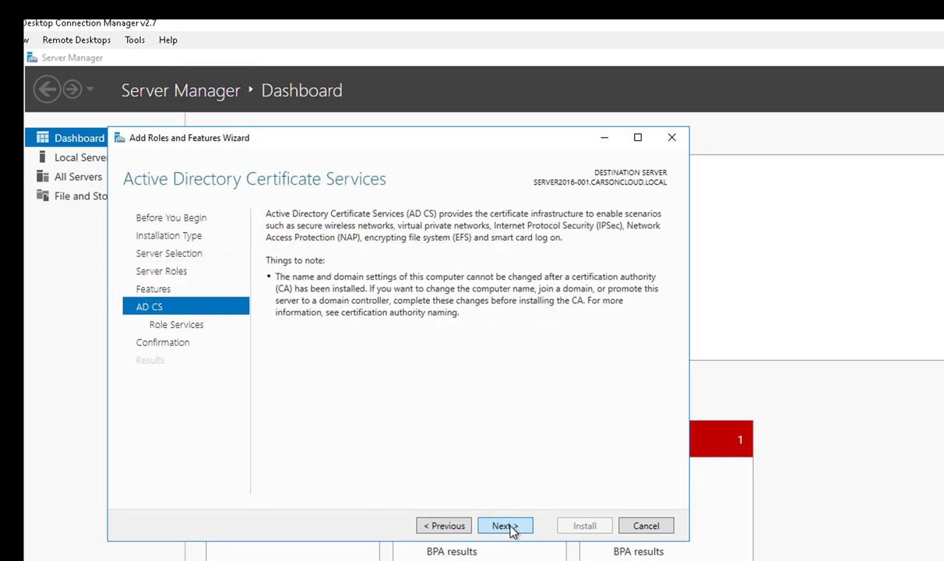
{"action": "left_click", "coordinate": [511, 526]}
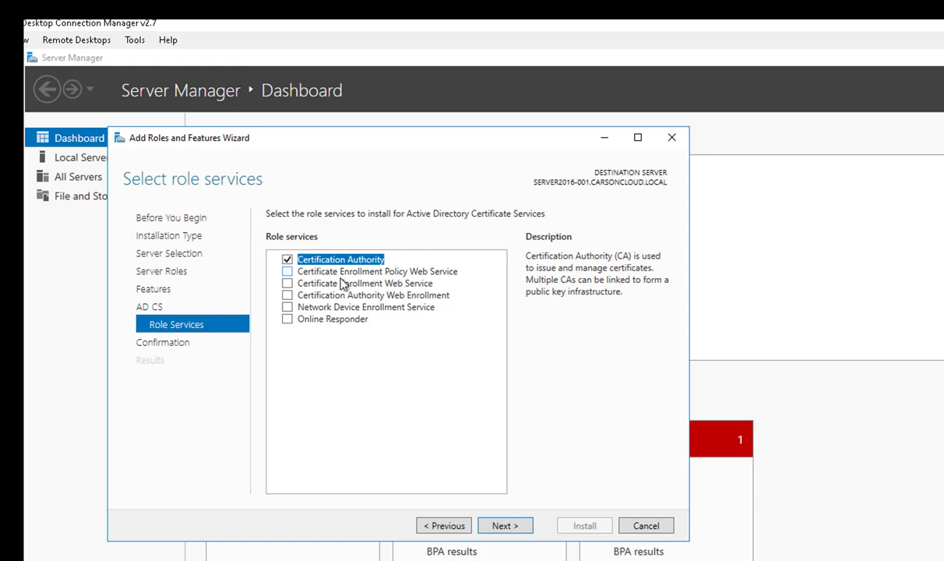
{"action": "left_click", "coordinate": [286, 272]}
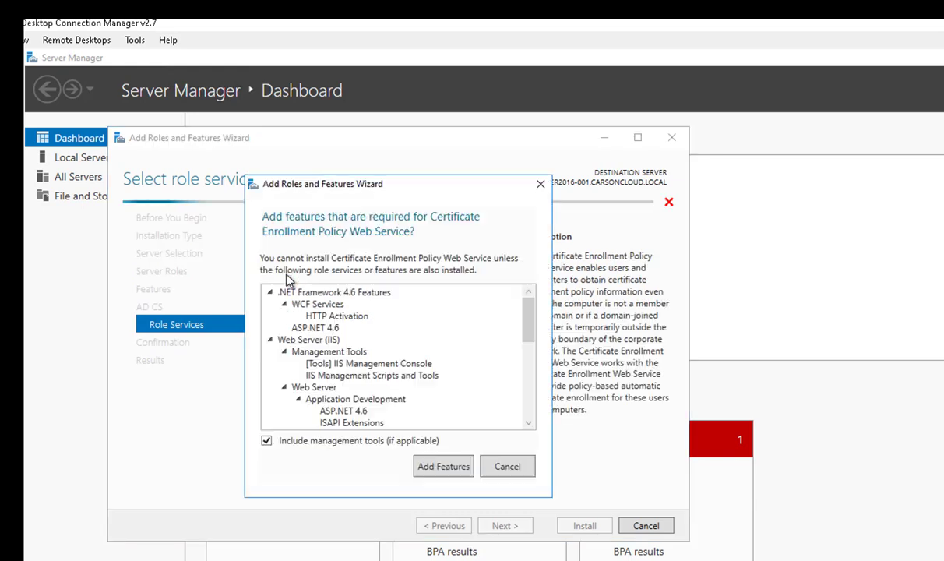
{"action": "left_click", "coordinate": [443, 469]}
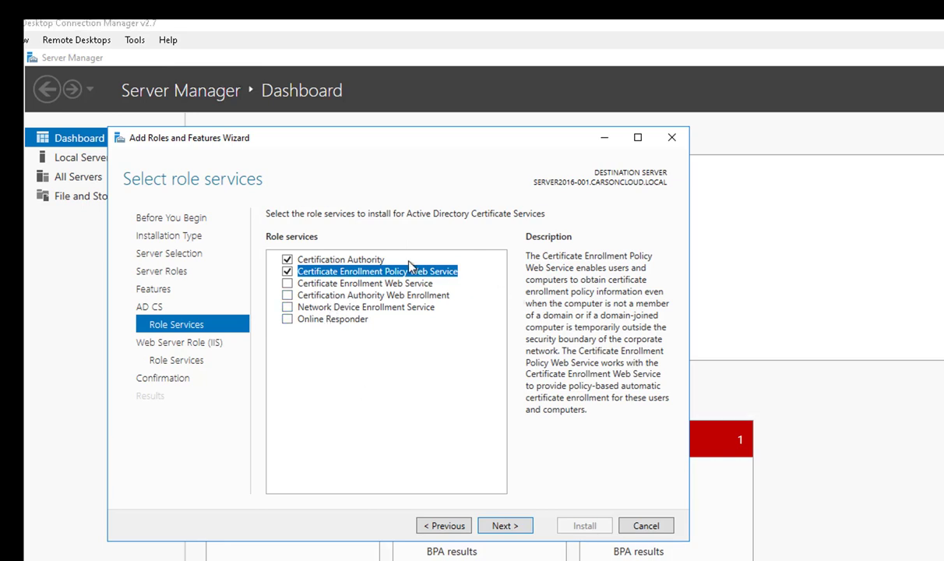
{"action": "left_click", "coordinate": [288, 271]}
Add the Certification Authority Web Enrollment and Online Responder role services with their required features, alongside Certification Authority.
{"action": "left_click", "coordinate": [288, 296]}
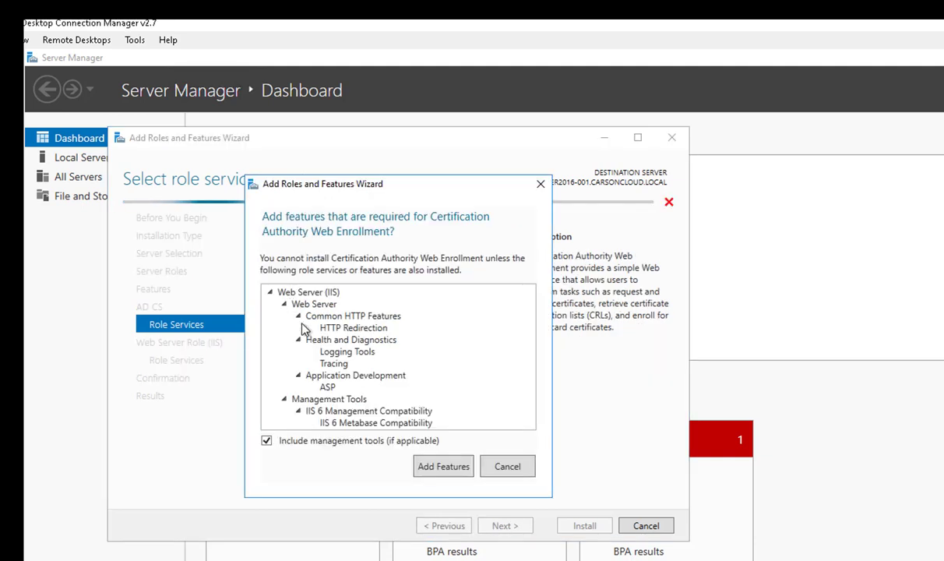
{"action": "left_click", "coordinate": [437, 525]}
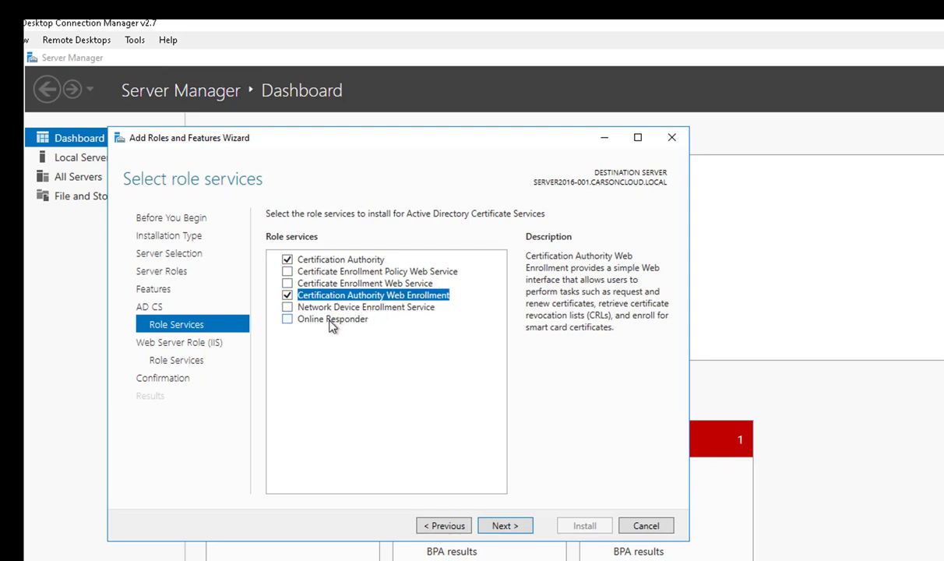
{"action": "left_click", "coordinate": [287, 319]}
{"action": "left_click", "coordinate": [443, 459]}
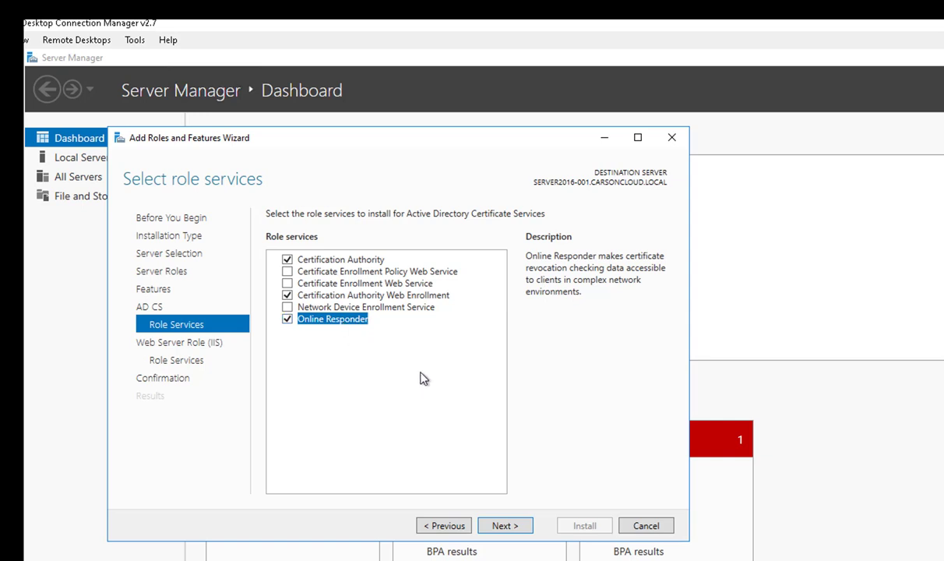
{"action": "left_click", "coordinate": [510, 529]}
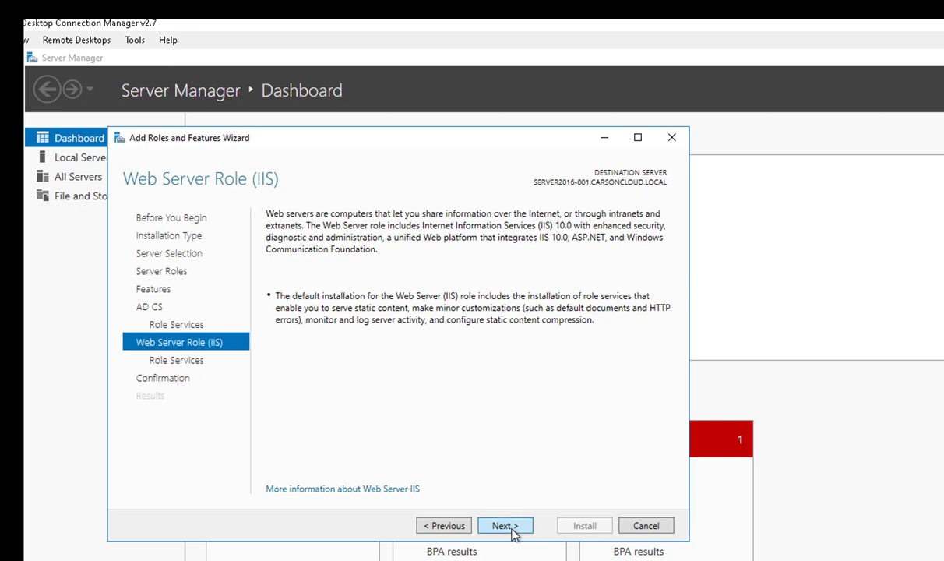
Accept the preselected Web Server (IIS) role services and install the selected roles without automatic restart.
{"action": "left_click", "coordinate": [511, 529]}
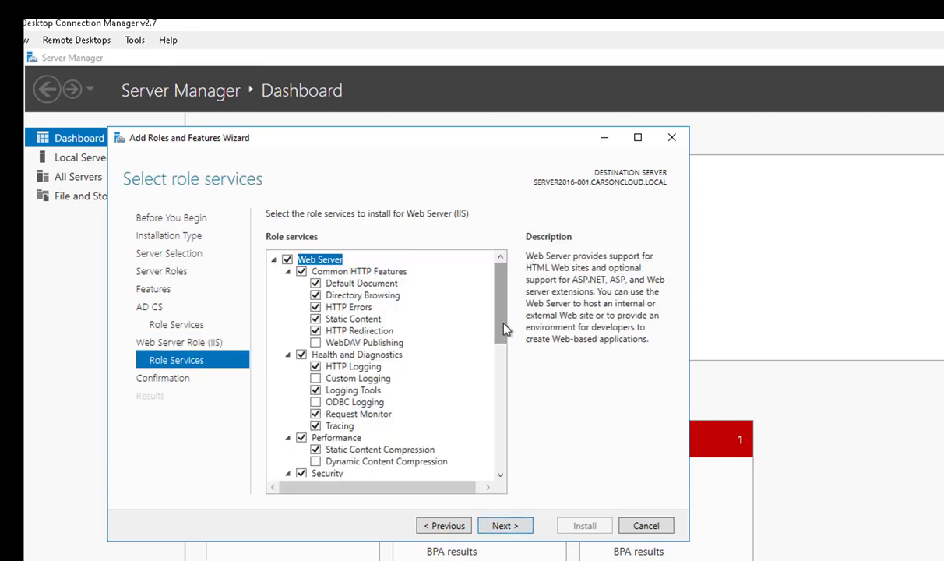
{"action": "mouse_move", "coordinate": [501, 327]}
{"action": "left_mouse_down"}
{"action": "mouse_move", "coordinate": [501, 463]}
{"action": "mouse_move", "coordinate": [501, 330]}
{"action": "left_mouse_up"}
{"action": "left_click", "coordinate": [505, 526]}
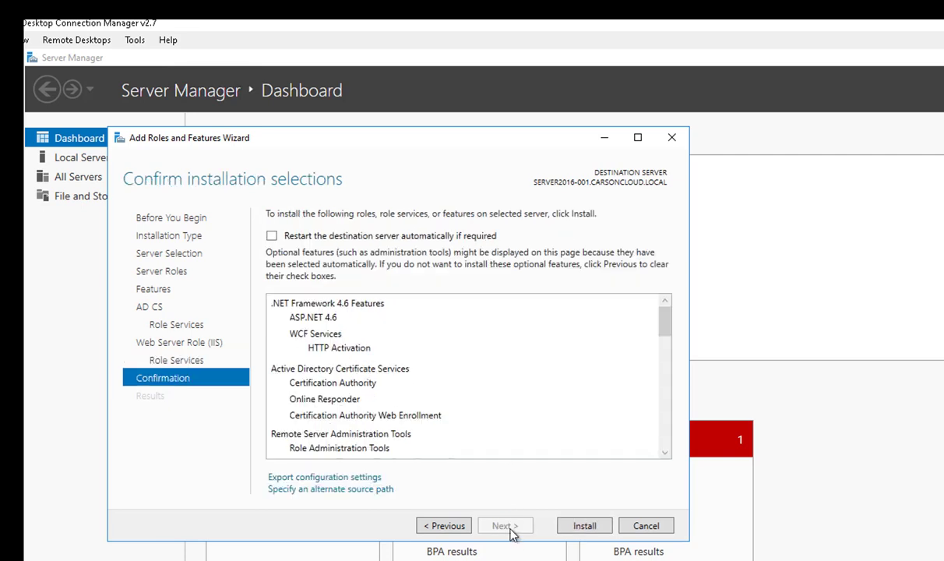
{"action": "left_click", "coordinate": [586, 526]}
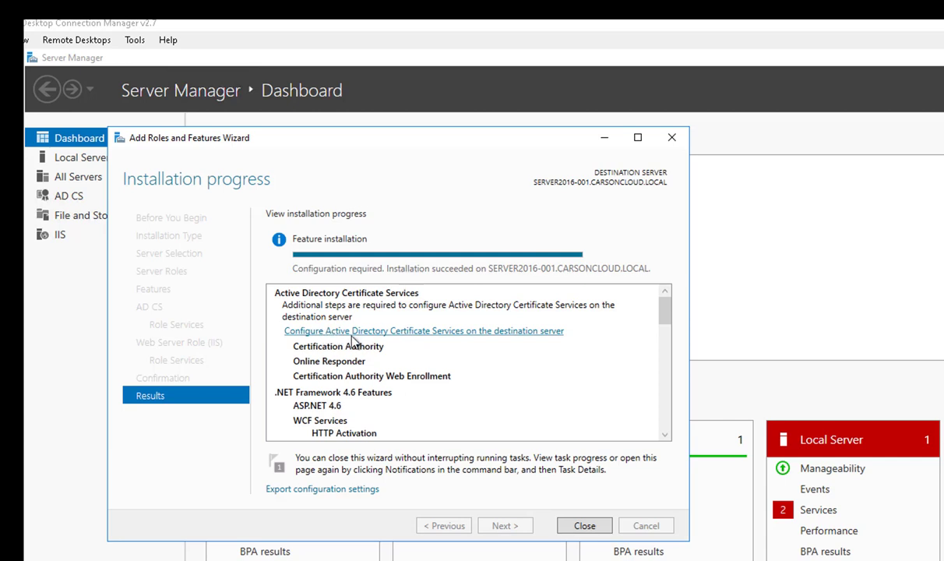
Start configuring Active Directory Certificate Services with the current credentials and choose only Certification Authority as the role service.
{"action": "left_click", "coordinate": [497, 340]}
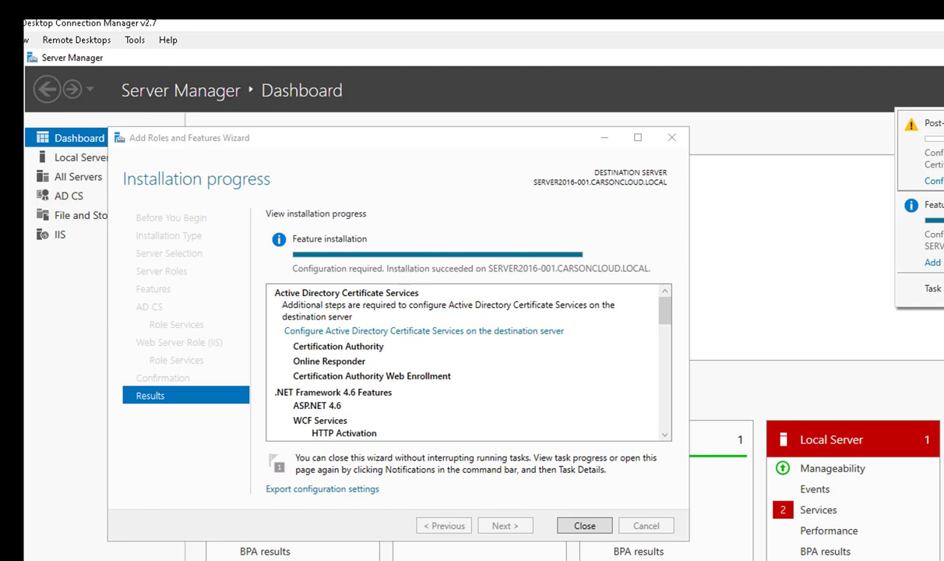
{"action": "left_click", "coordinate": [477, 331]}
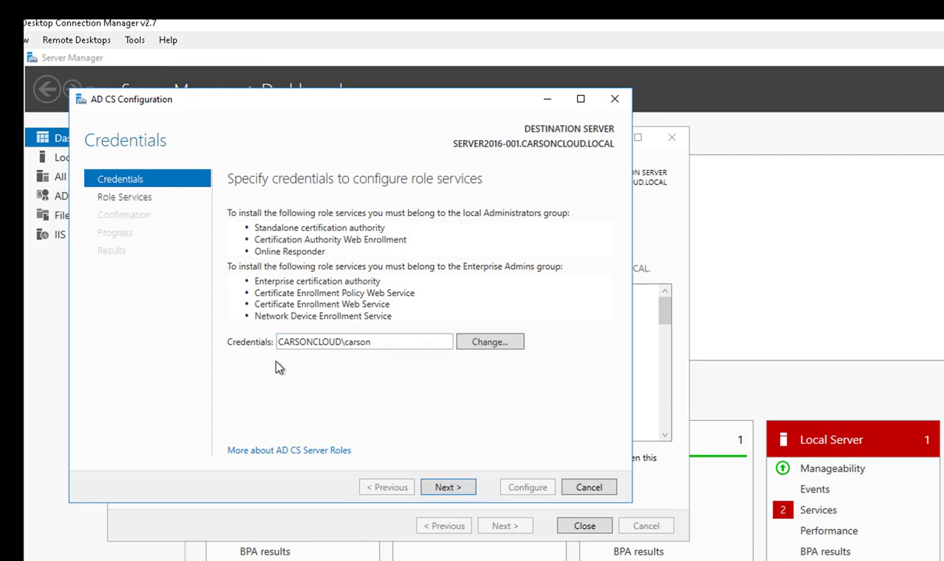
{"action": "left_click", "coordinate": [448, 488]}
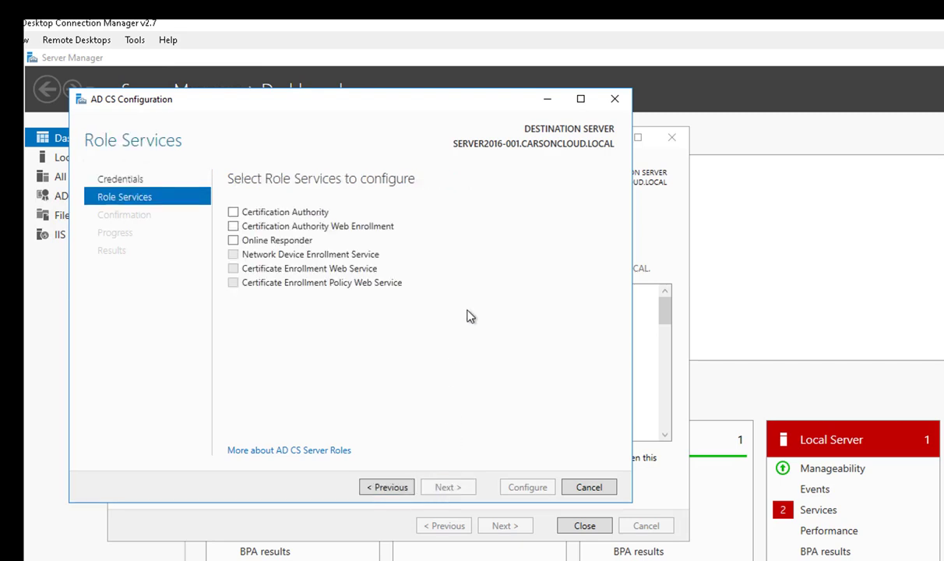
{"action": "left_click", "coordinate": [234, 213]}
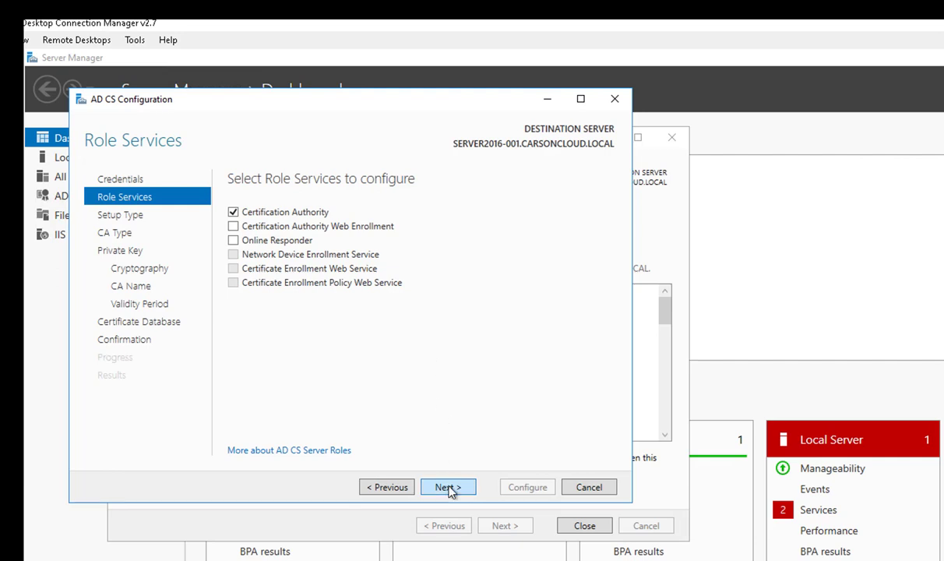
{"action": "left_click", "coordinate": [449, 487]}
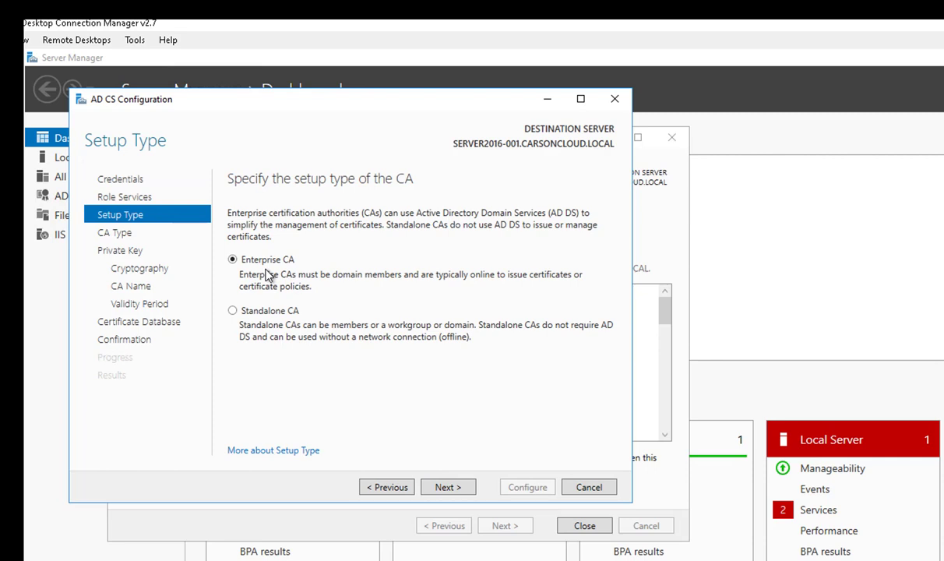
Set up an Enterprise Root CA with a new private key, using the RSA Microsoft Software Key Storage Provider, key length 2048 and SHA256.
{"action": "left_click", "coordinate": [448, 488]}
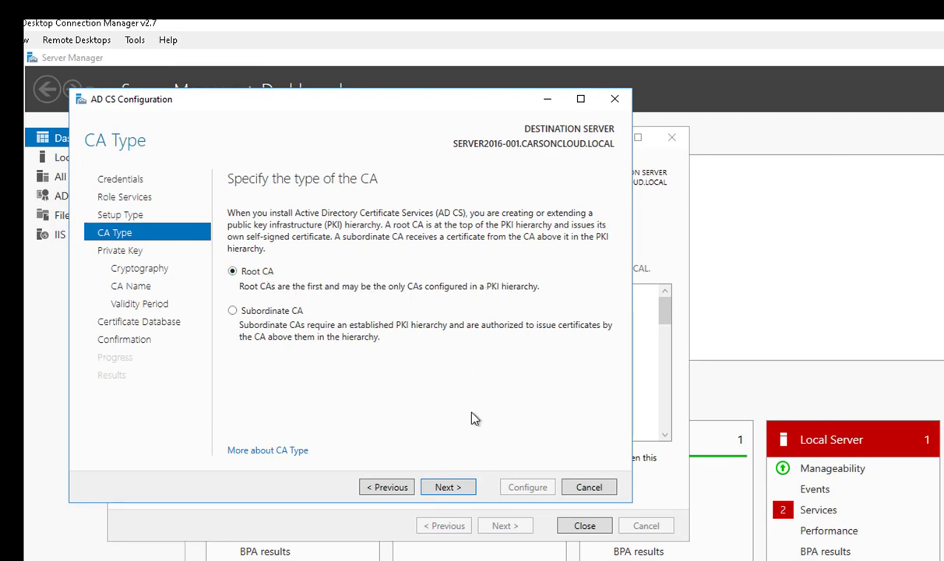
{"action": "left_click", "coordinate": [448, 488]}
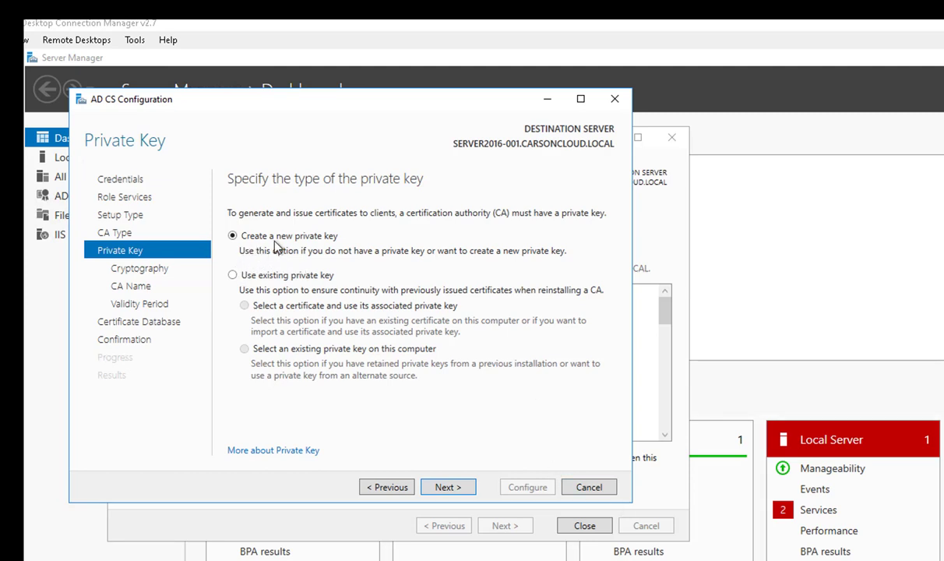
{"action": "left_click", "coordinate": [450, 488]}
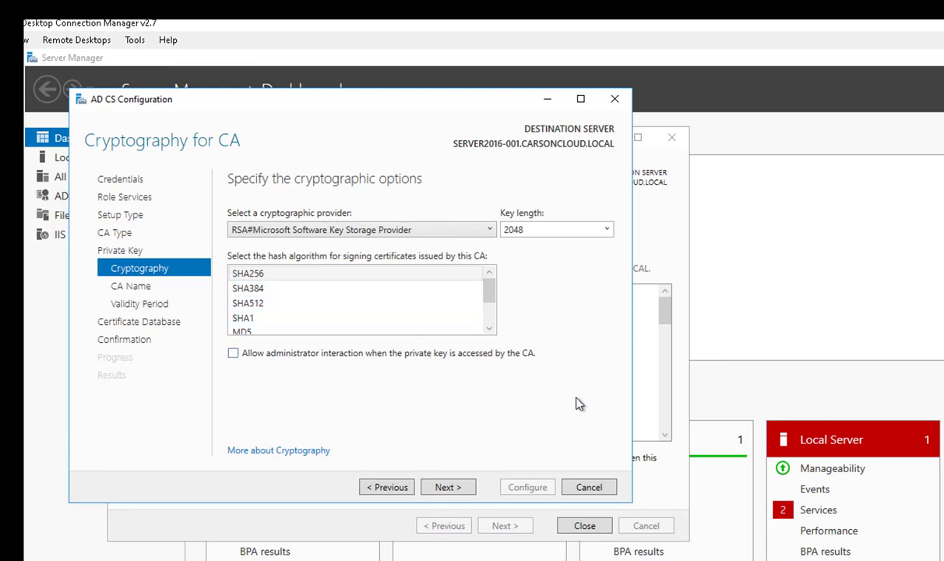
{"action": "left_click", "coordinate": [448, 487]}
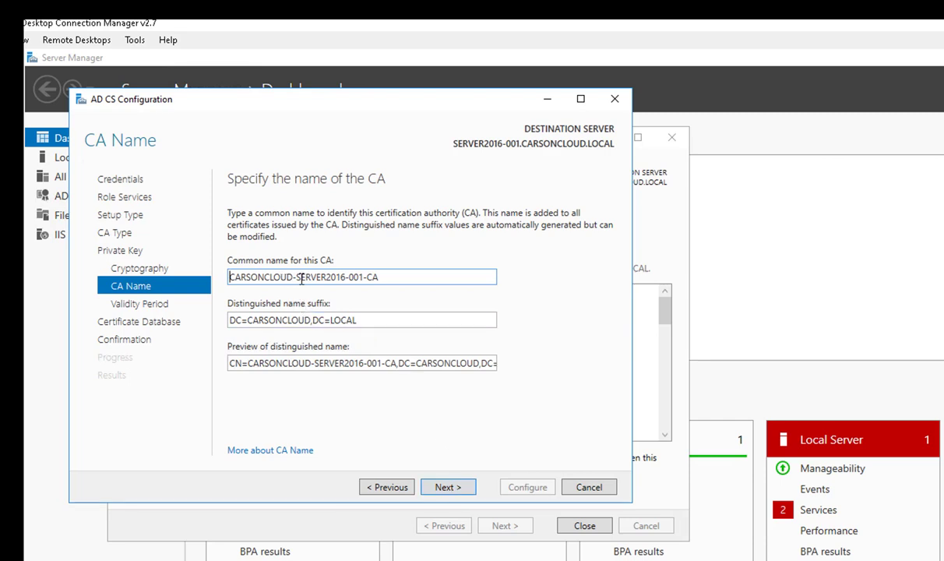
Accept the suggested CA common name and distinguished name suffix, and keep a validity period of 5 years.
{"action": "double_click", "coordinate": [276, 279]}
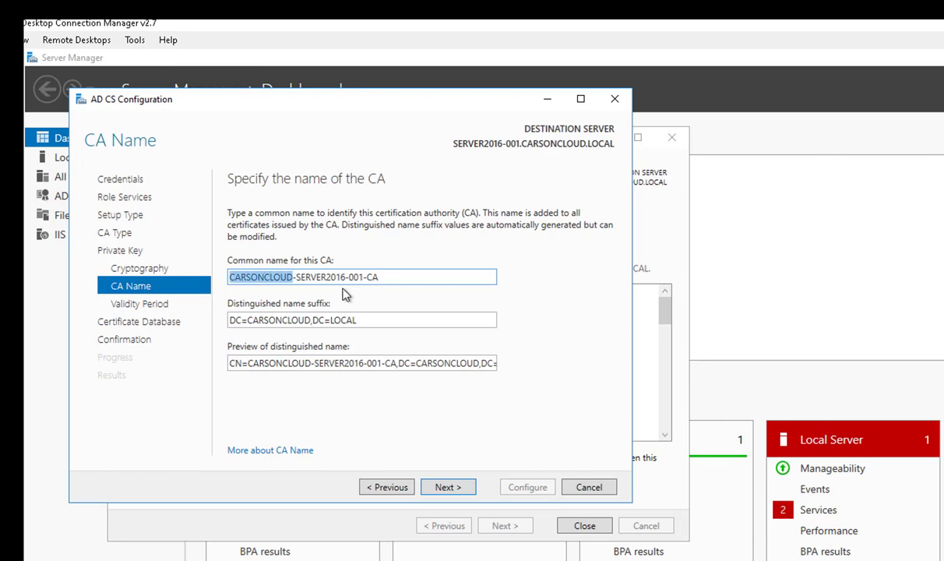
{"action": "left_click", "coordinate": [373, 412]}
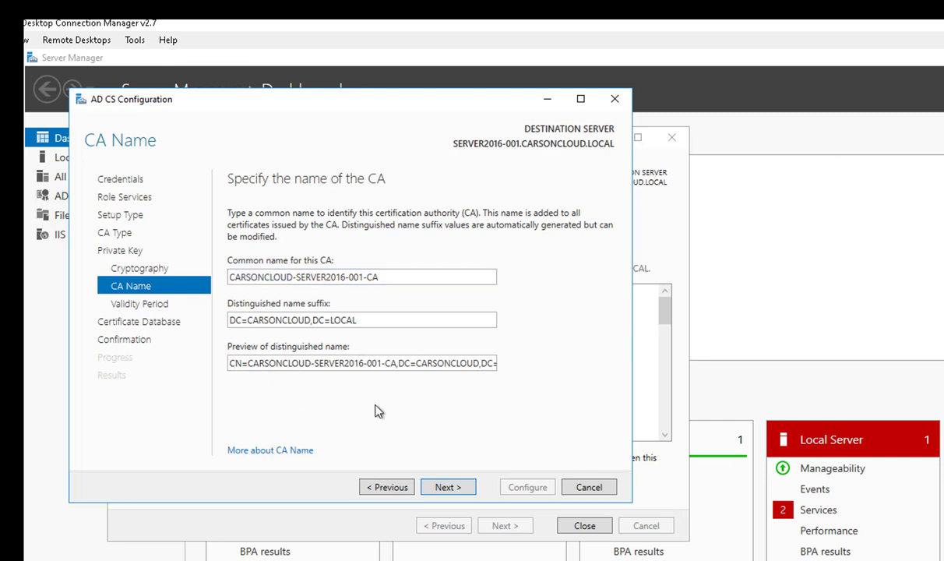
{"action": "left_click", "coordinate": [455, 489]}
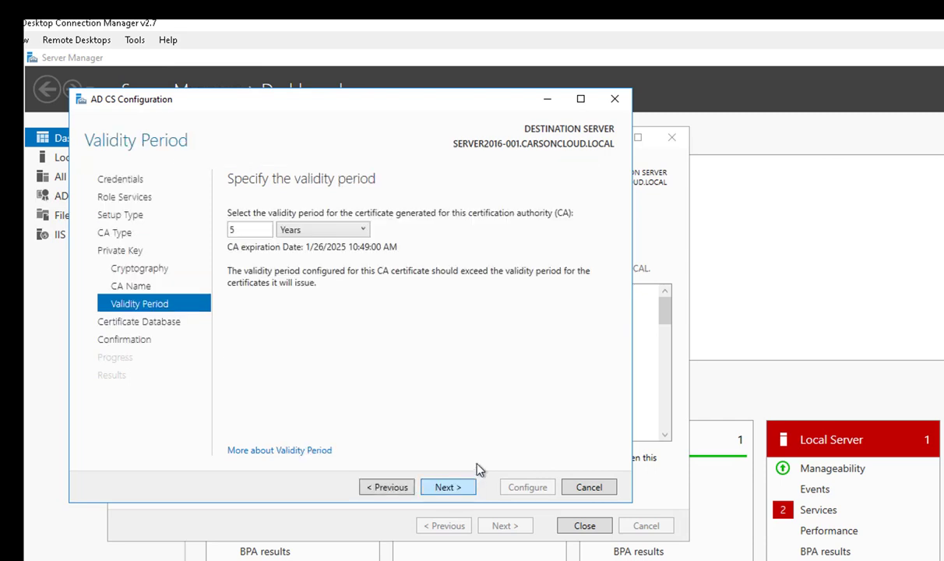
{"action": "left_click", "coordinate": [303, 232]}
{"action": "left_click", "coordinate": [303, 231]}
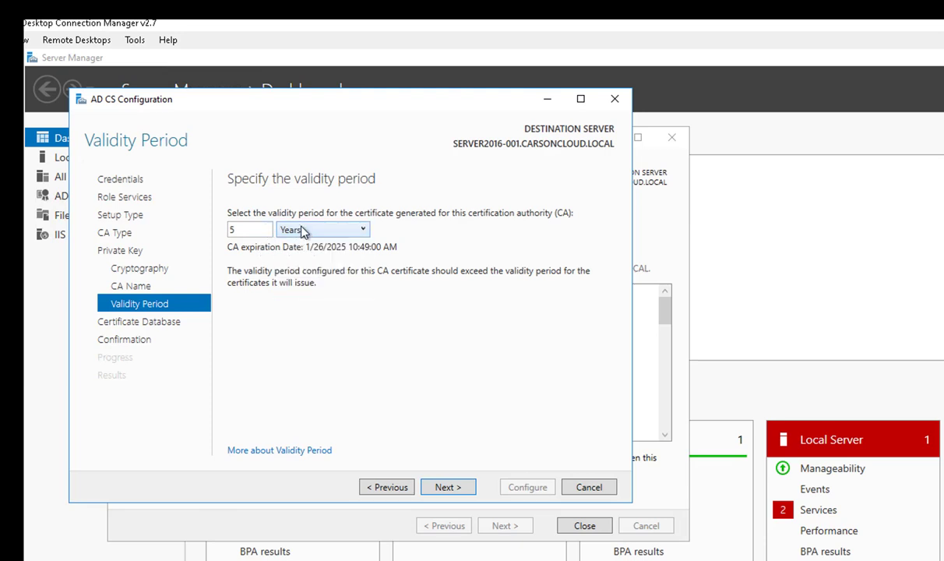
{"action": "double_click", "coordinate": [246, 230]}
{"action": "left_click", "coordinate": [246, 230]}
{"action": "left_click", "coordinate": [449, 487]}
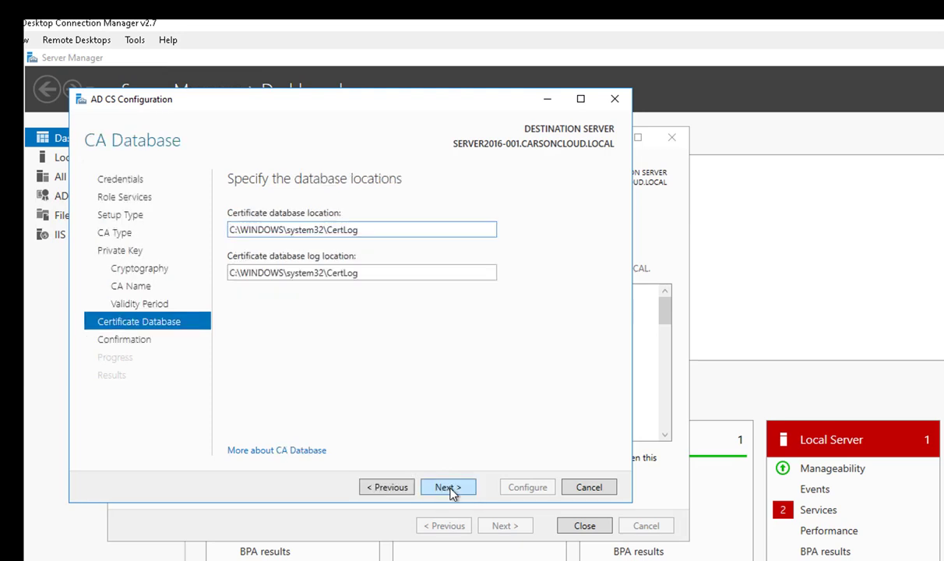
Keep both certificate database locations at C:\WINDOWS\system32\CertLog, run the Certification Authority configuration and close the configuration wizard.
{"action": "left_click", "coordinate": [449, 487]}
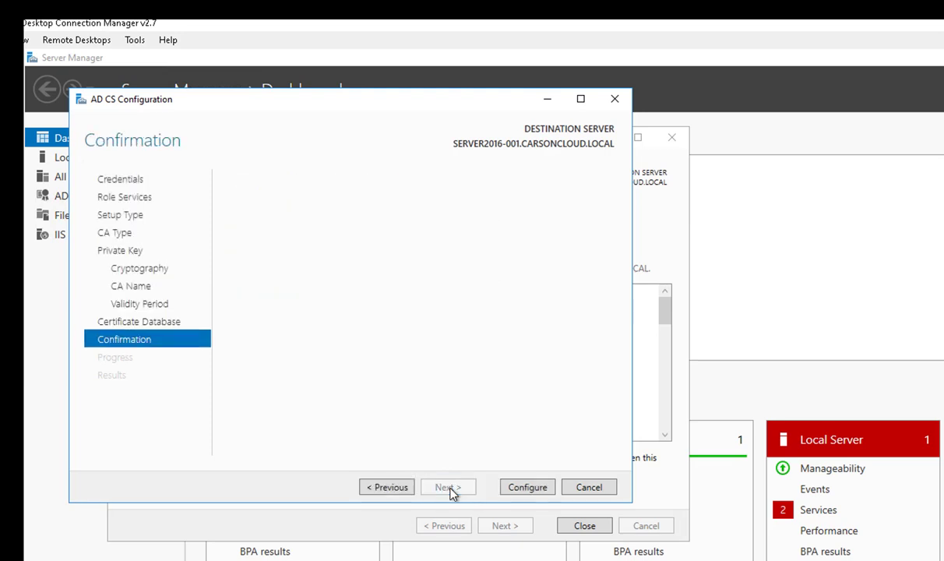
{"action": "left_click", "coordinate": [528, 488]}
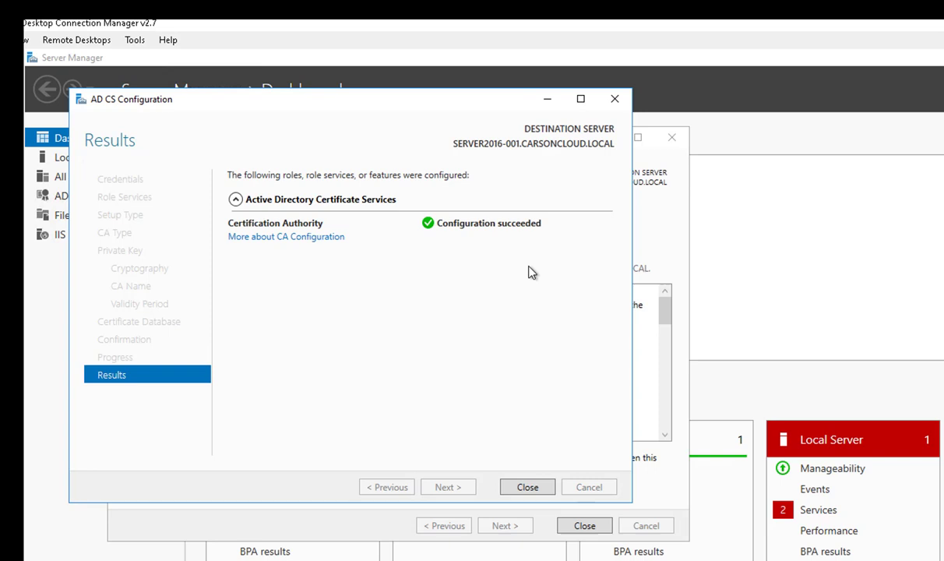
{"action": "left_click", "coordinate": [530, 488]}
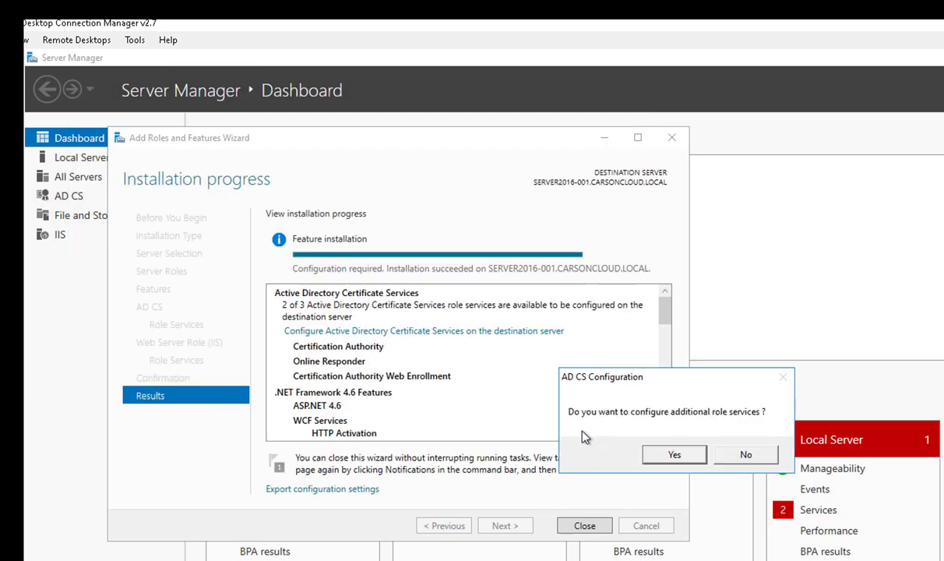
Configure the additional role services Certification Authority Web Enrollment and Online Responder with the current credentials, closing both wizards when done.
{"action": "left_click", "coordinate": [674, 458]}
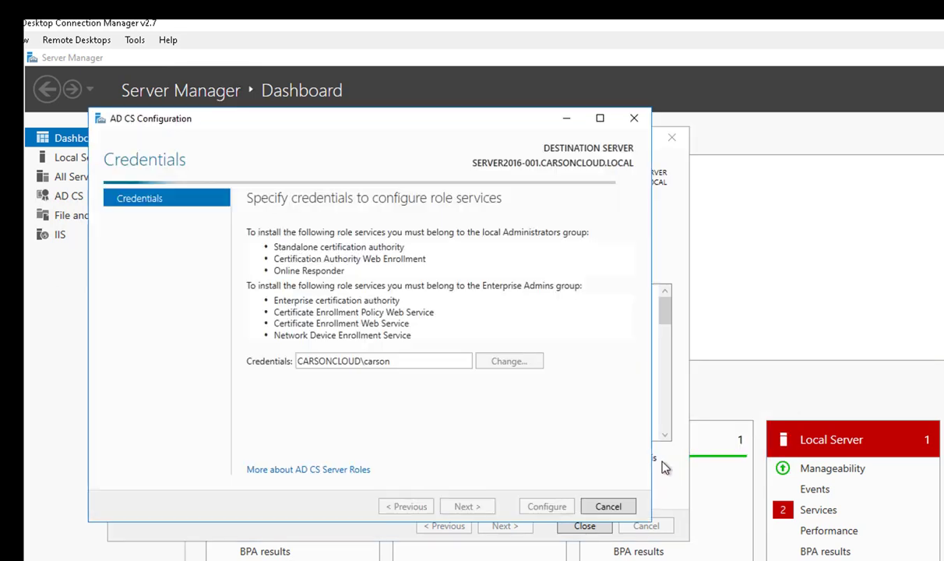
{"action": "left_click", "coordinate": [477, 510]}
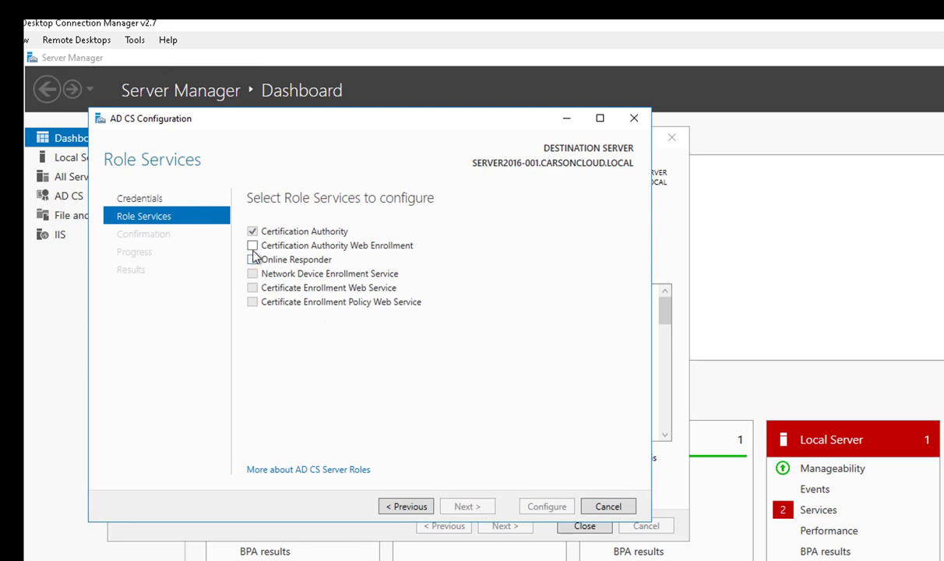
{"action": "left_click", "coordinate": [253, 246]}
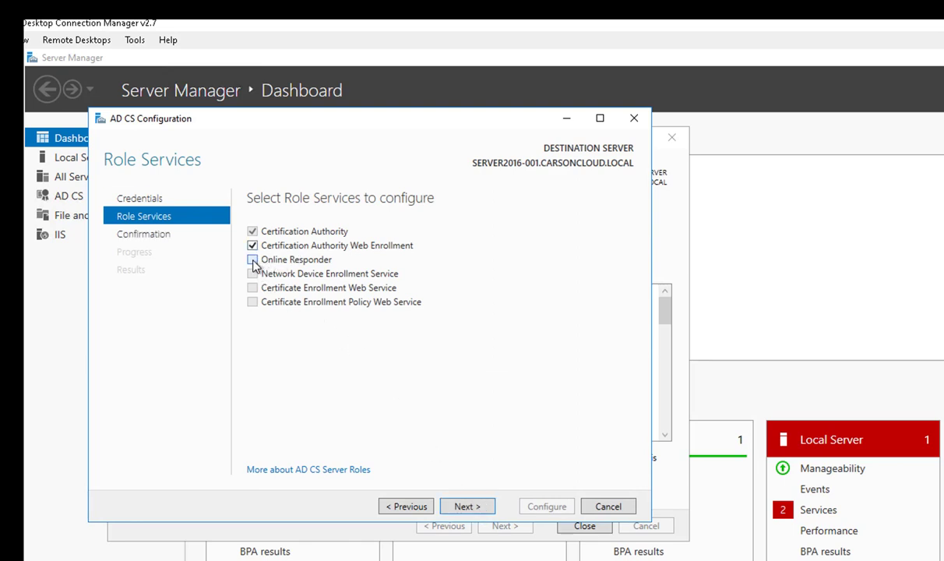
{"action": "left_click", "coordinate": [252, 260]}
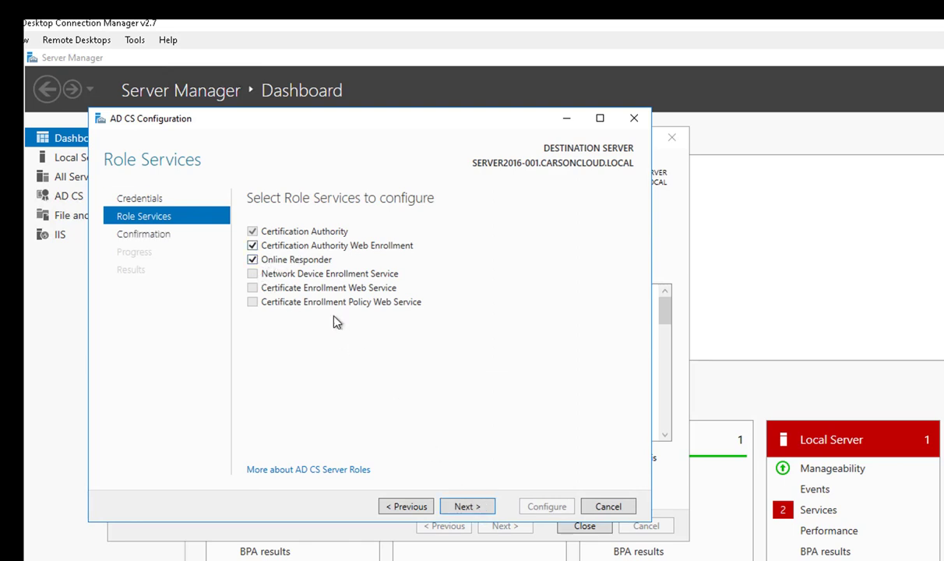
{"action": "left_click", "coordinate": [466, 507]}
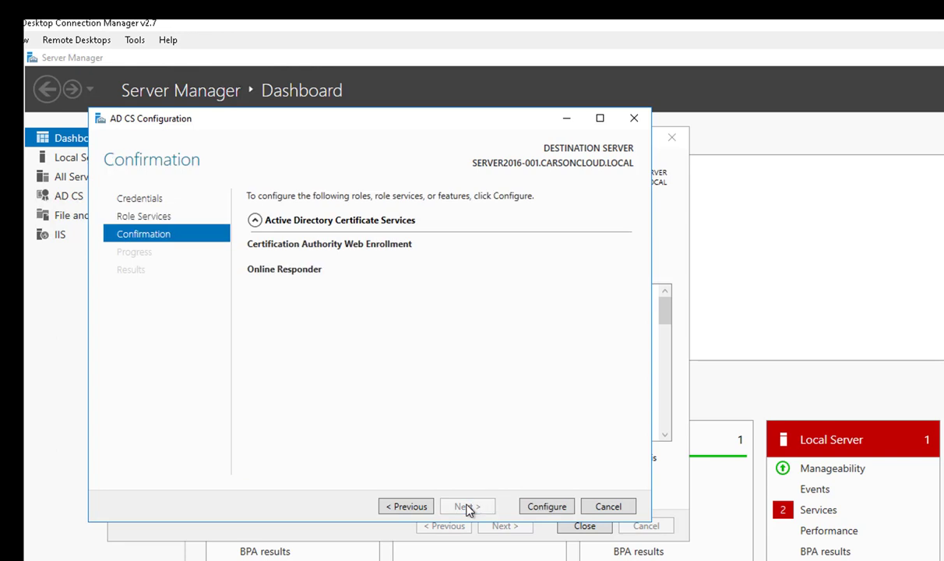
{"action": "left_click", "coordinate": [541, 508]}
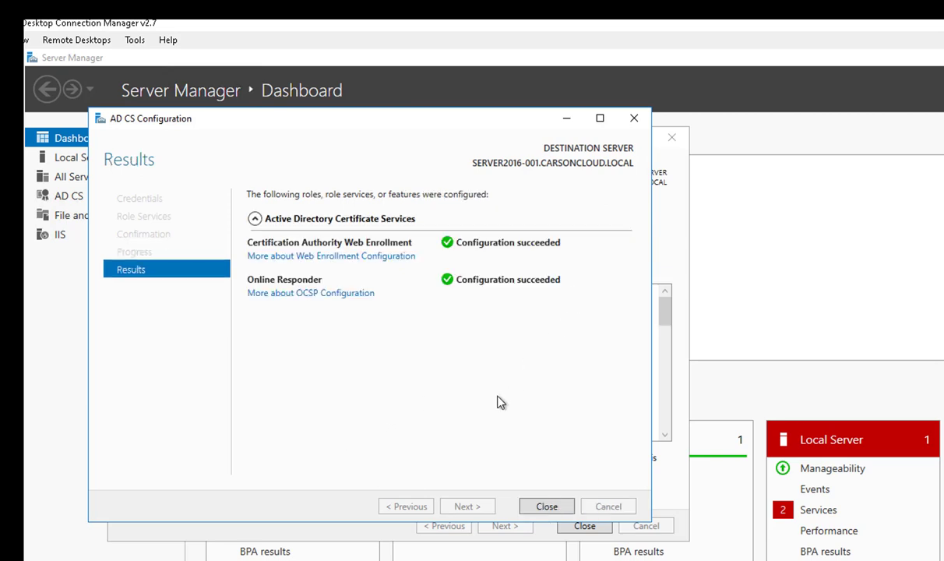
{"action": "left_click", "coordinate": [546, 506]}
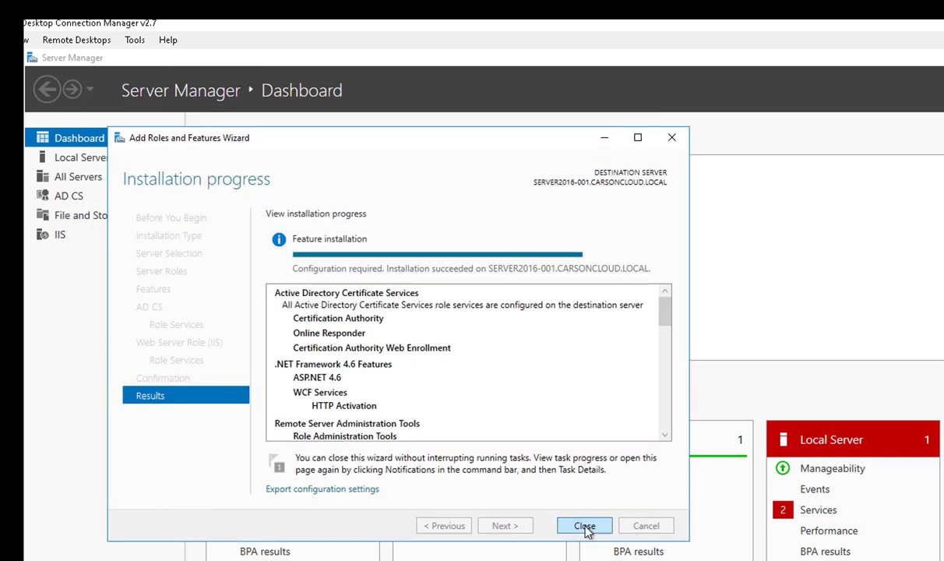
{"action": "left_click", "coordinate": [584, 526]}
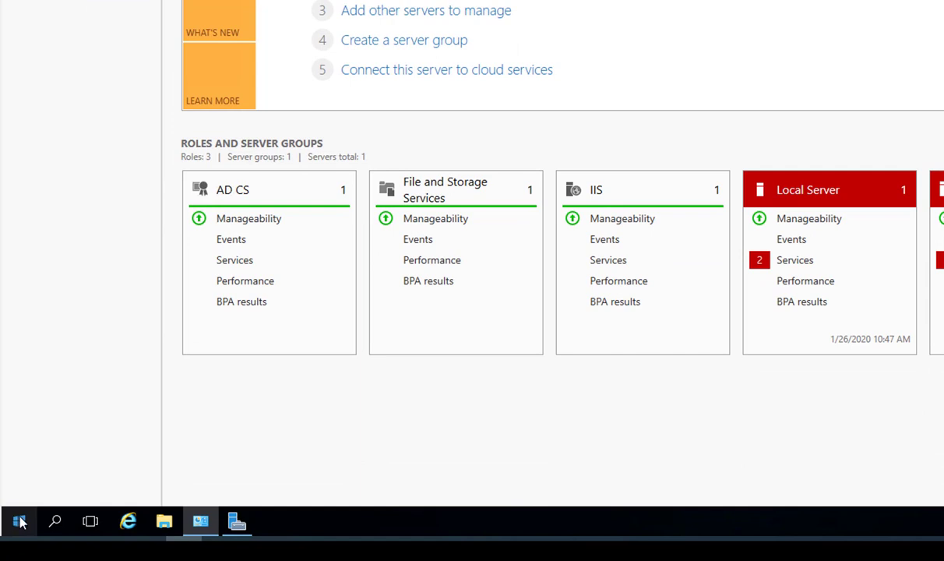
Show the desktop, search Windows for mmc and run the Microsoft Management Console as administrator, allowing the elevation.
{"action": "left_click", "coordinate": [59, 521]}
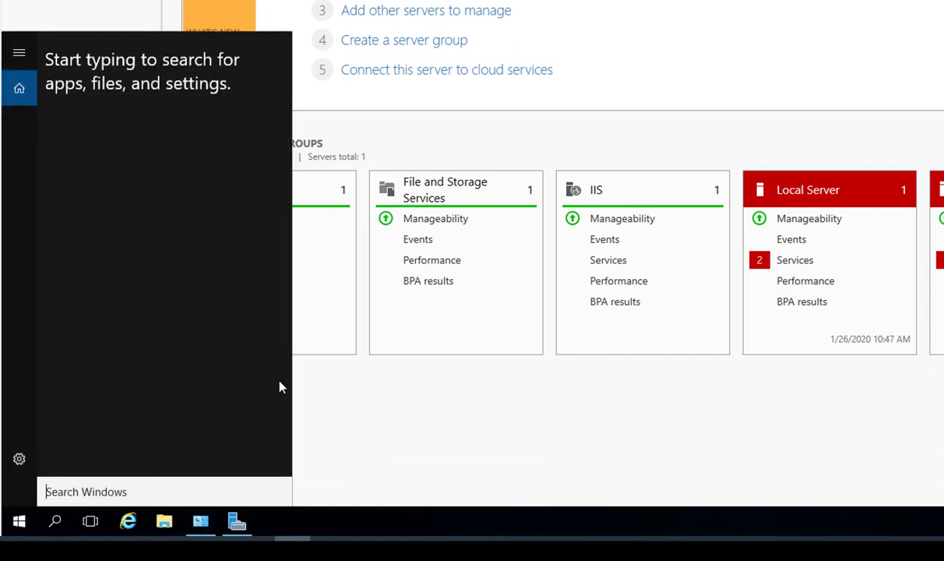
{"action": "key", "text": "Escape"}
{"action": "key", "text": "super+d"}
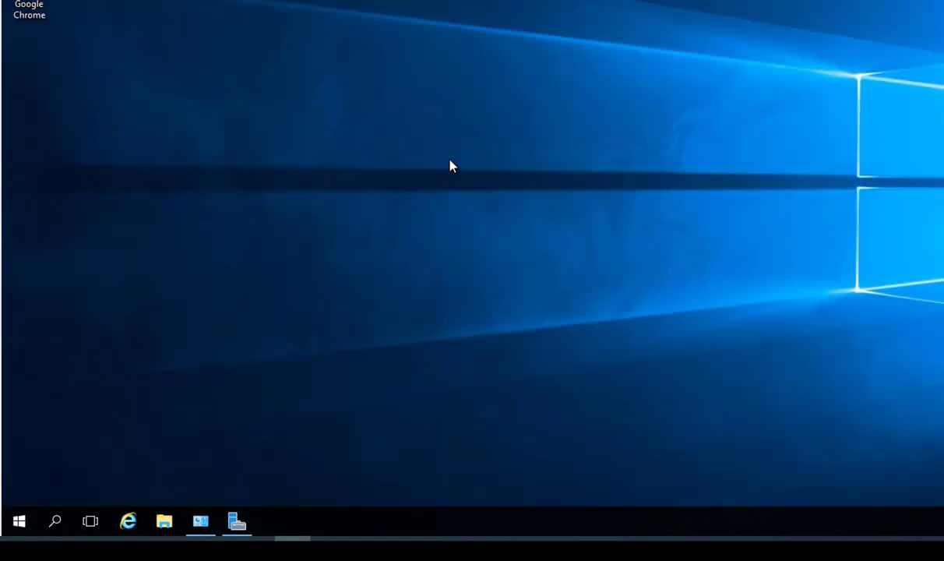
{"action": "left_click", "coordinate": [64, 519]}
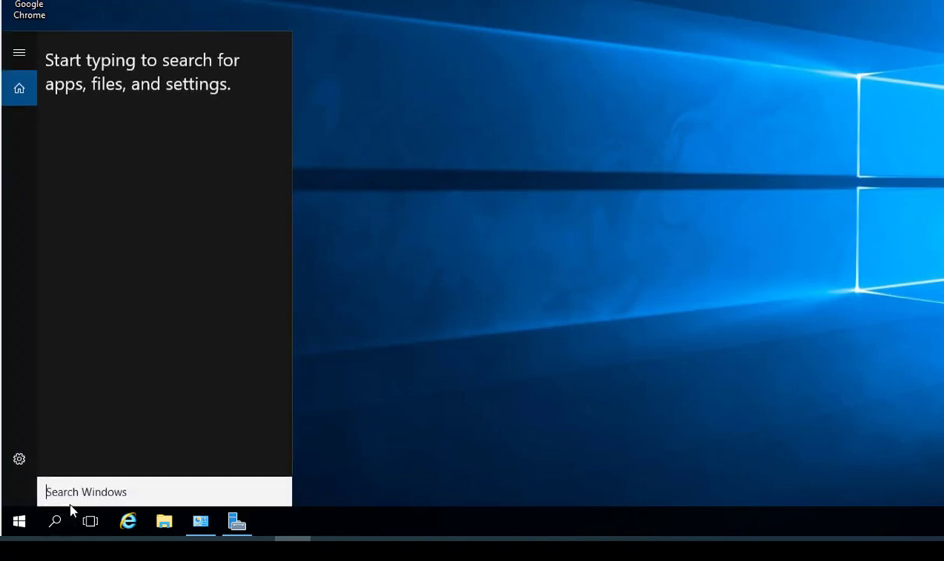
{"action": "type", "text": "m"}
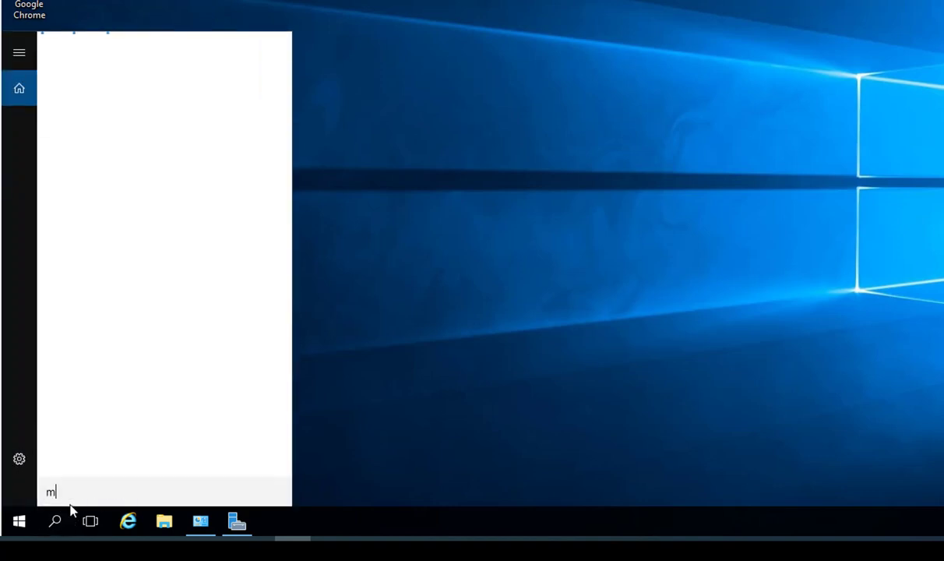
{"action": "type", "text": "mc"}
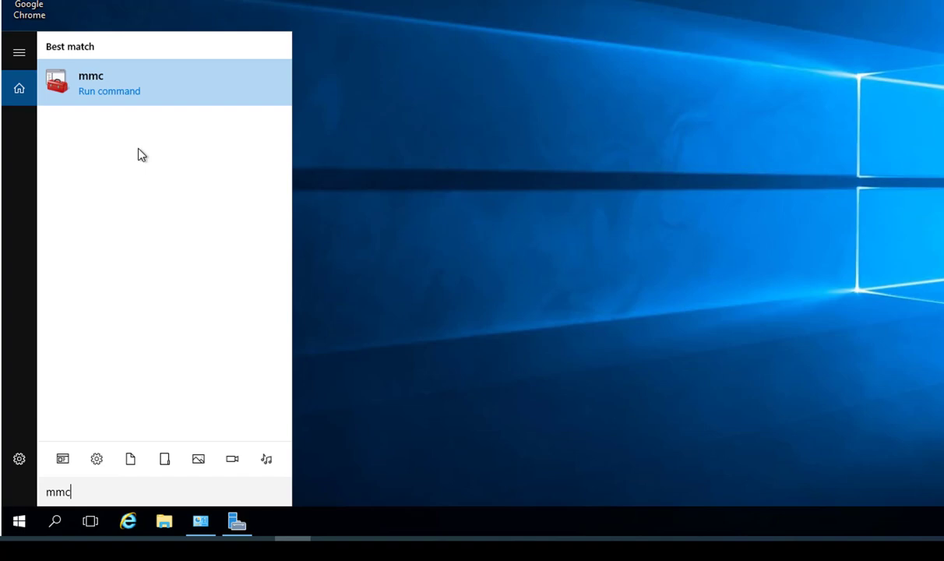
{"action": "right_click", "coordinate": [140, 88]}
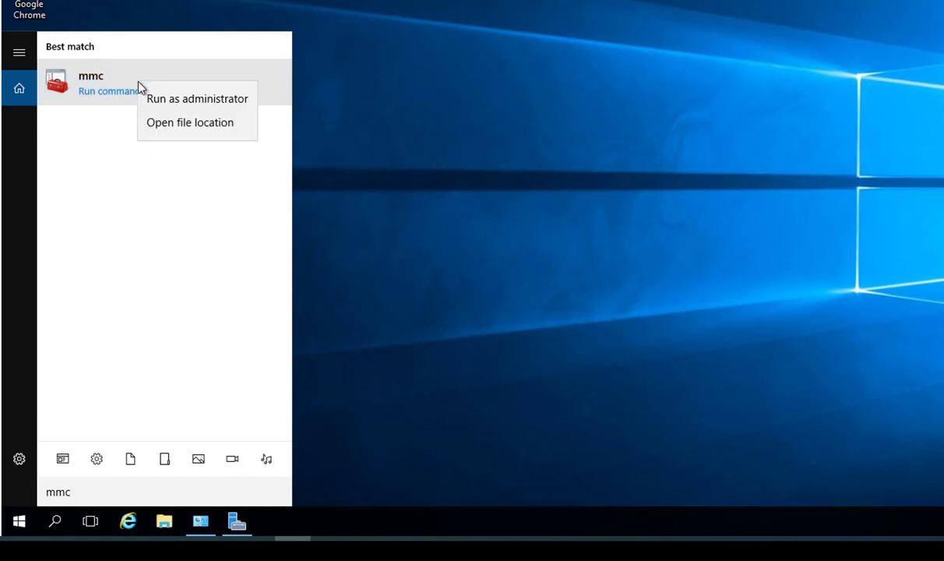
{"action": "left_click", "coordinate": [190, 104]}
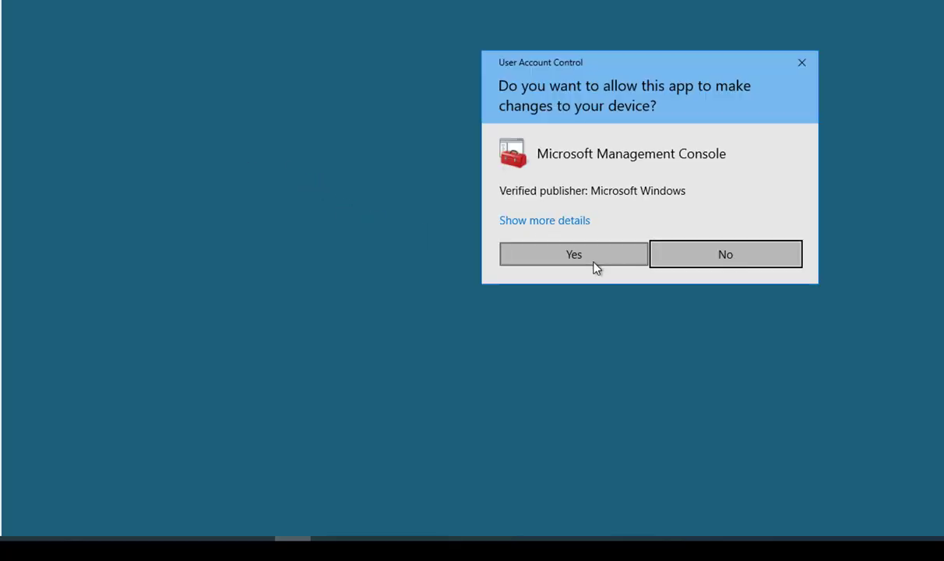
{"action": "left_click", "coordinate": [594, 263]}
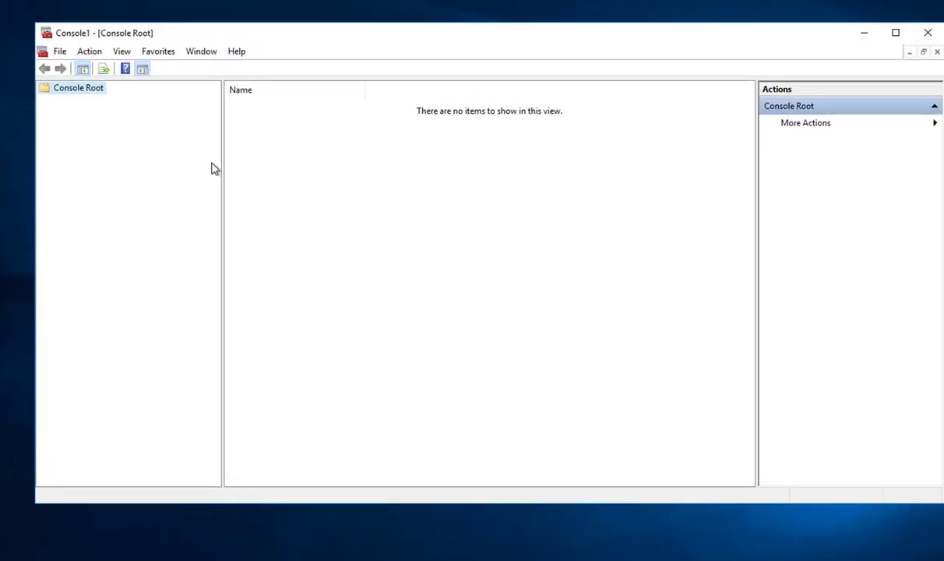
Start adding snap-ins to the empty console and include Certificate Templates.
{"action": "left_click", "coordinate": [54, 64]}
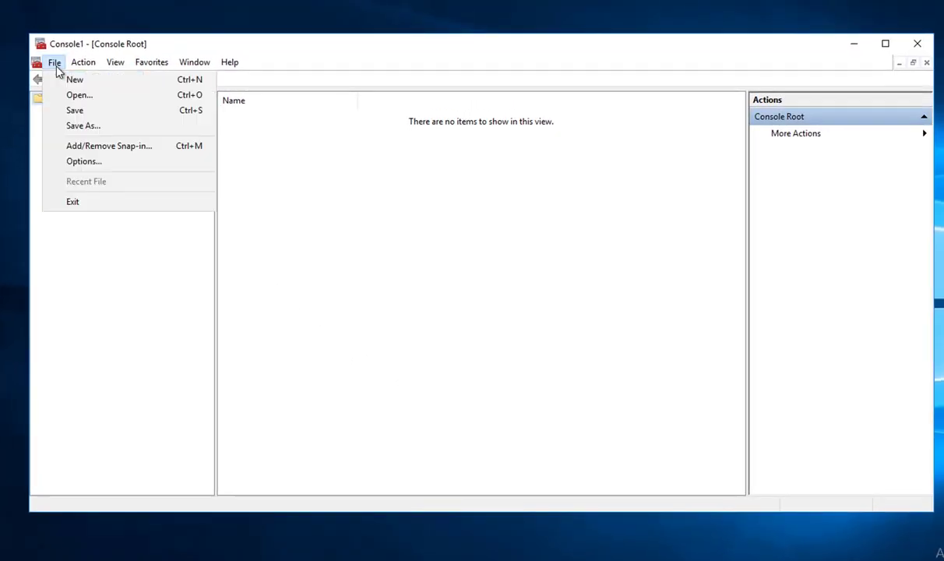
{"action": "left_click", "coordinate": [112, 150]}
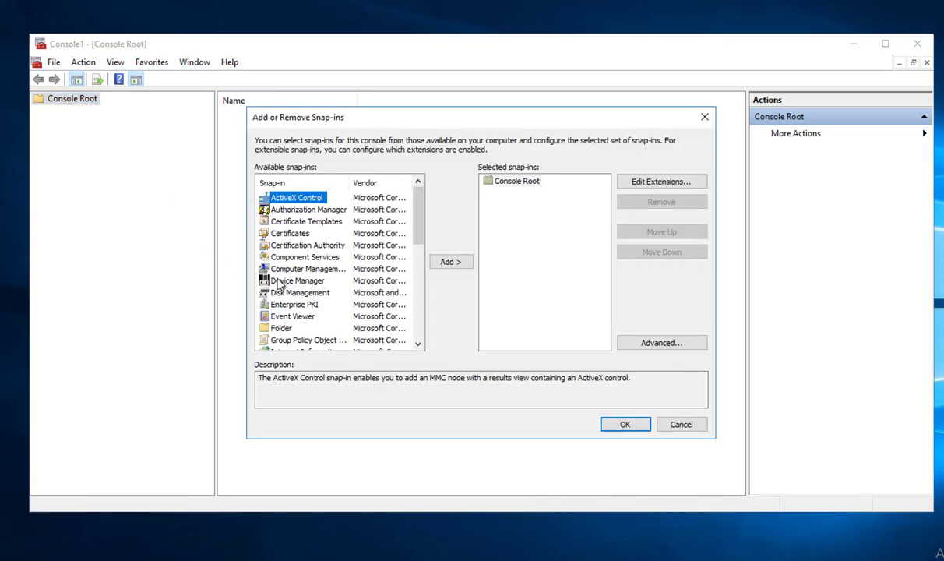
{"action": "left_click", "coordinate": [315, 222]}
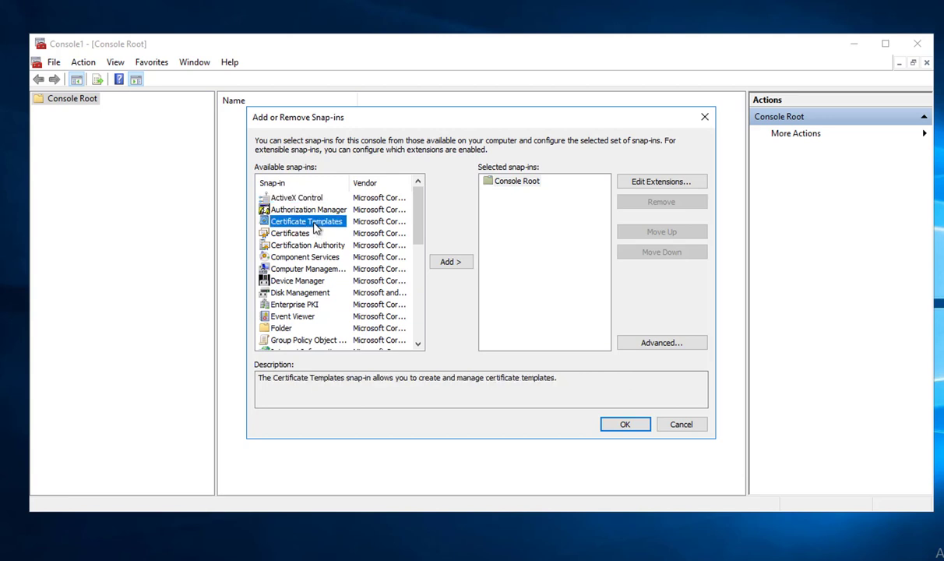
{"action": "left_click", "coordinate": [452, 262]}
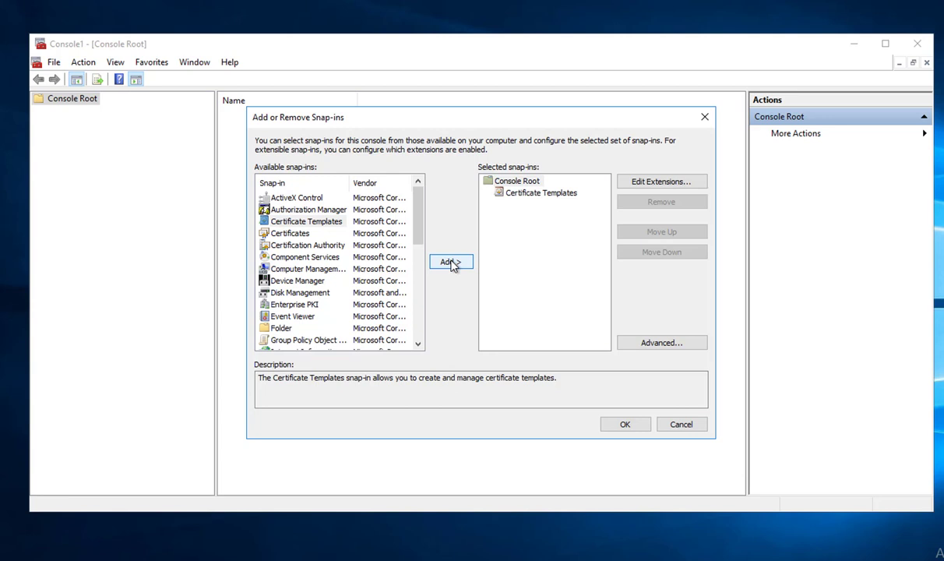
Add the Certificates snap-in to the console, managing the computer account of the local computer.
{"action": "left_click", "coordinate": [304, 235]}
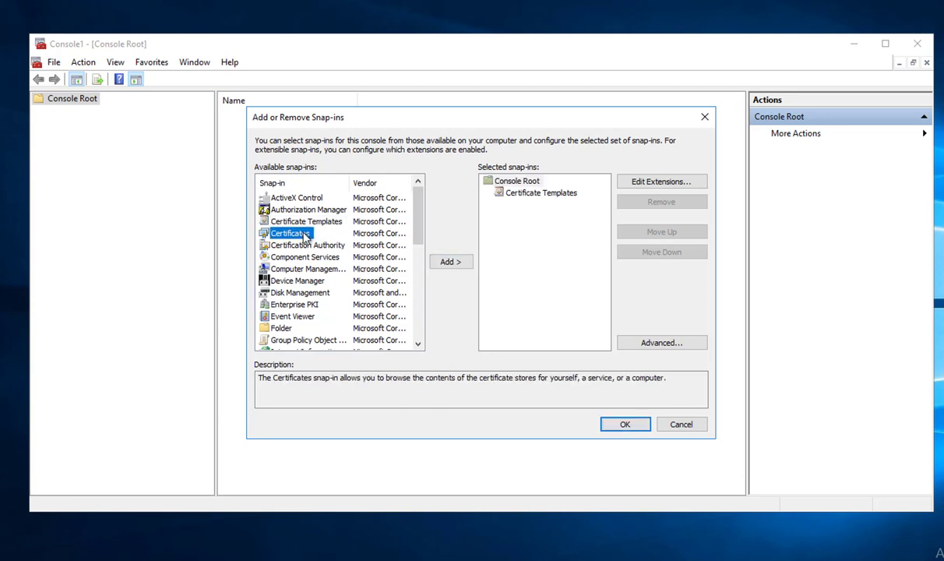
{"action": "left_click", "coordinate": [450, 262]}
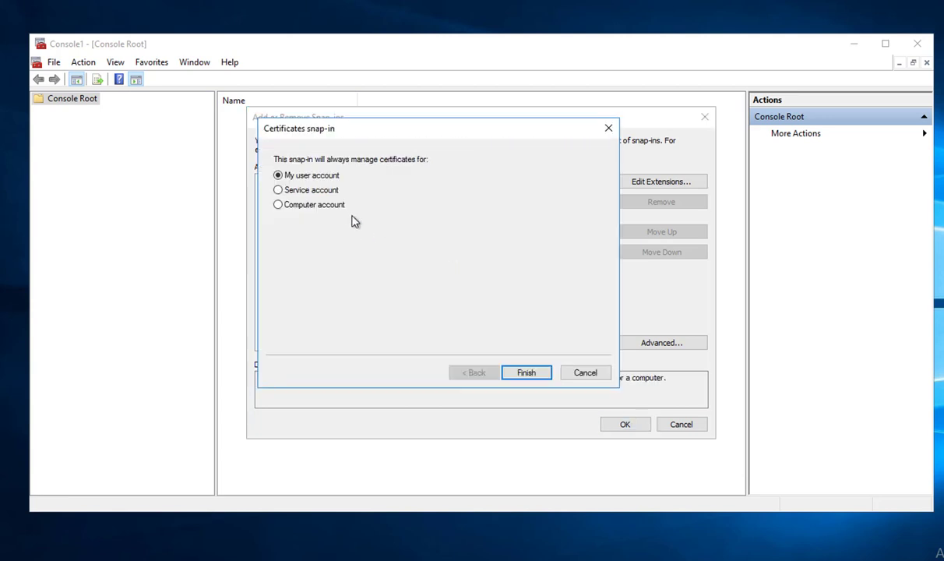
{"action": "left_click", "coordinate": [299, 208]}
{"action": "left_click", "coordinate": [523, 375]}
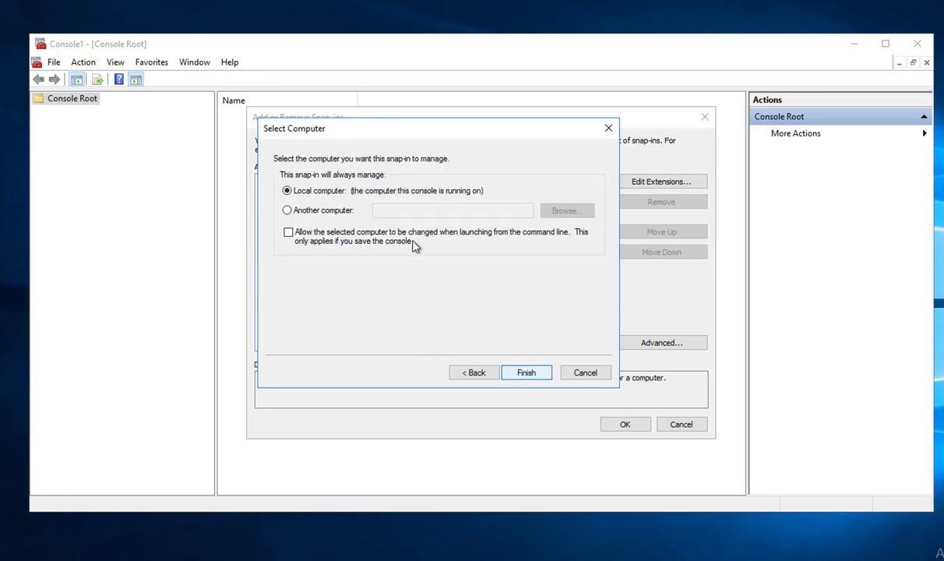
{"action": "left_click", "coordinate": [528, 374]}
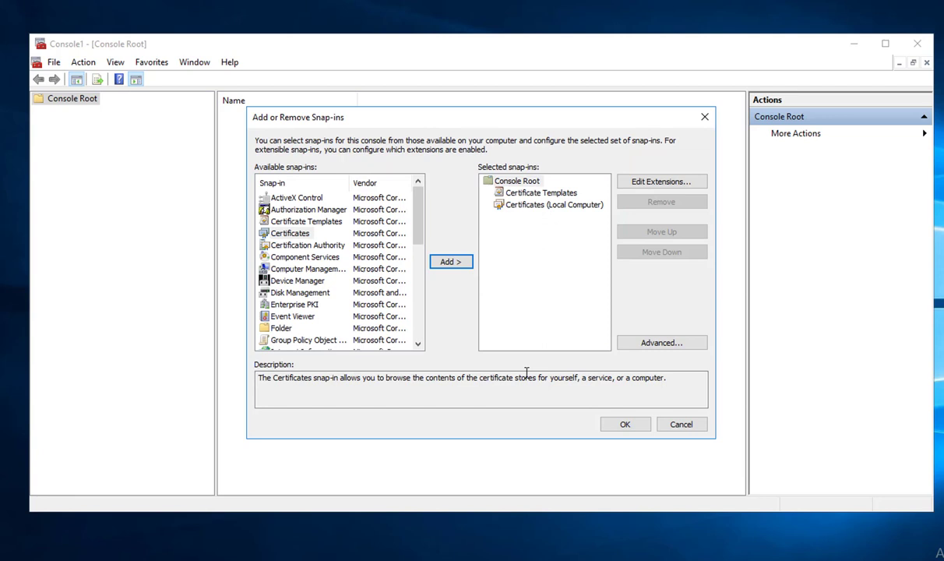
Add the Certification Authority snap-in to the console, set to manage the local computer.
{"action": "left_click", "coordinate": [313, 257]}
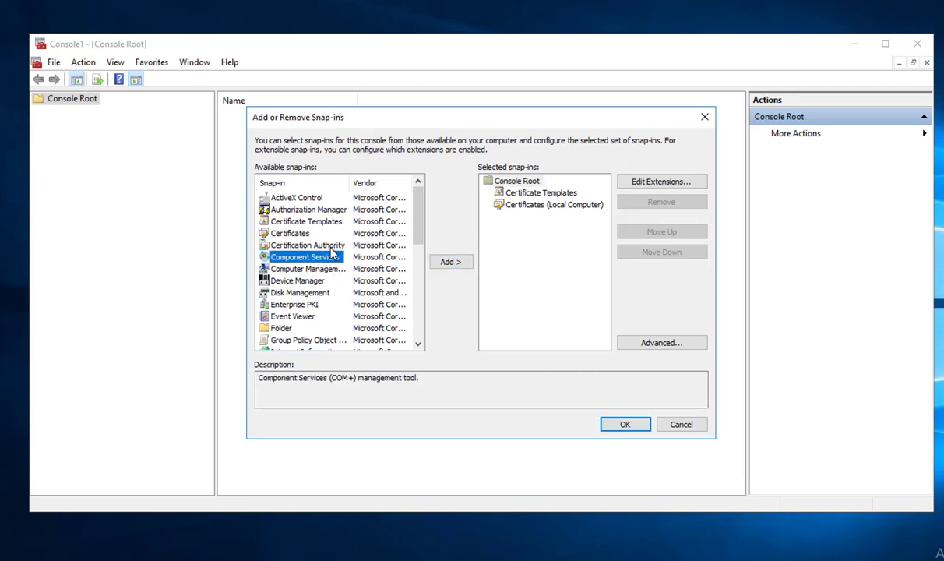
{"action": "left_click", "coordinate": [333, 246]}
{"action": "left_click", "coordinate": [450, 260]}
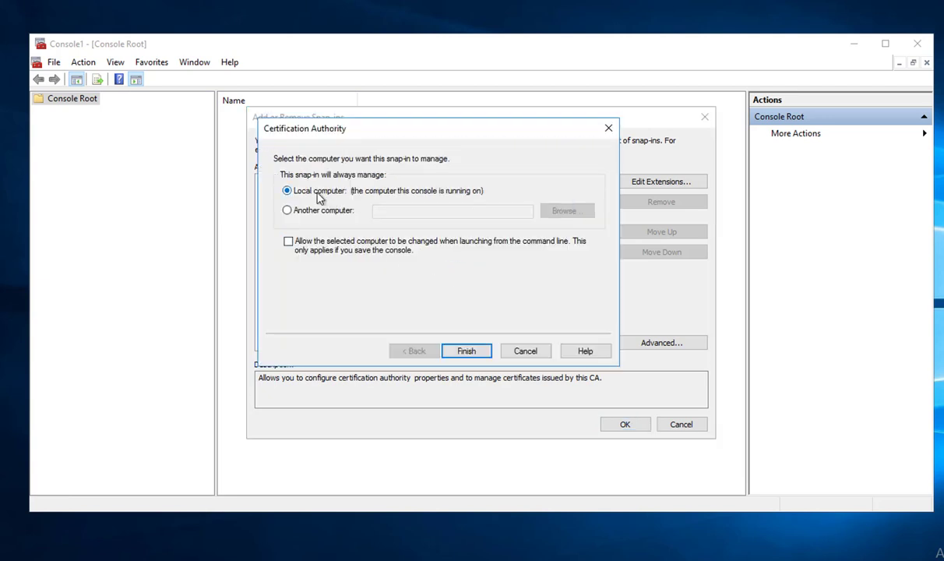
{"action": "left_click", "coordinate": [465, 351]}
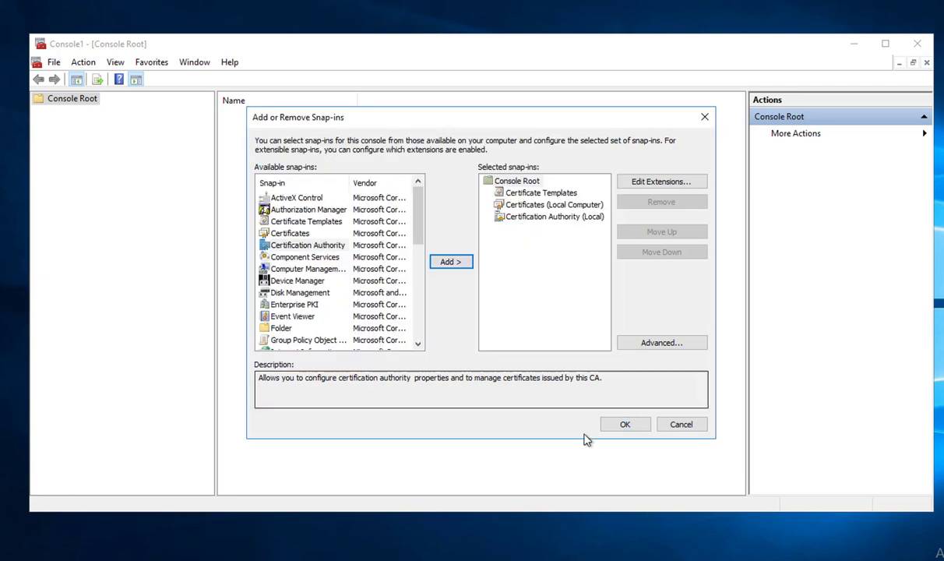
Apply the chosen snap-ins to the console, maximize it and expand CARSONCLOUD-SERVER2016-001-CA under Certification Authority (Local).
{"action": "left_click", "coordinate": [624, 423]}
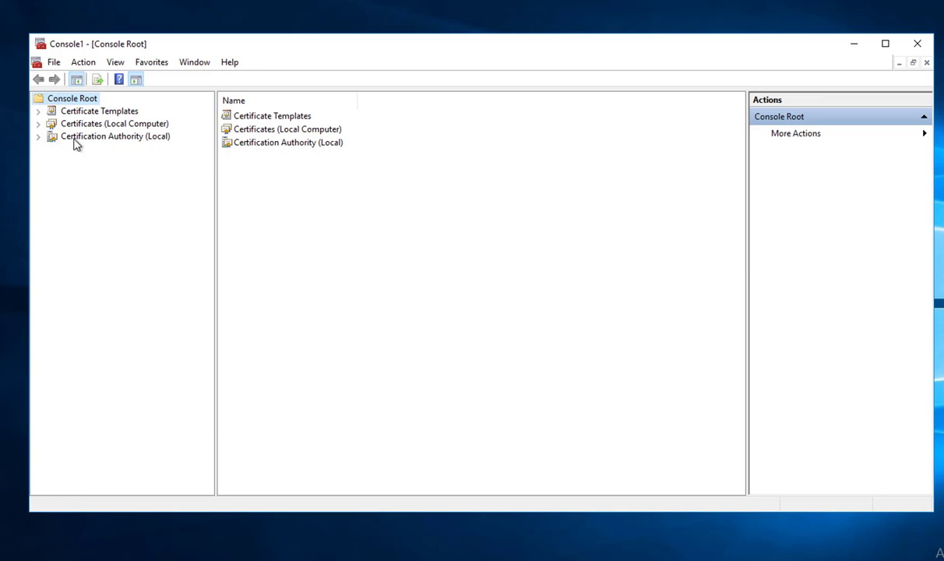
{"action": "left_click", "coordinate": [884, 43]}
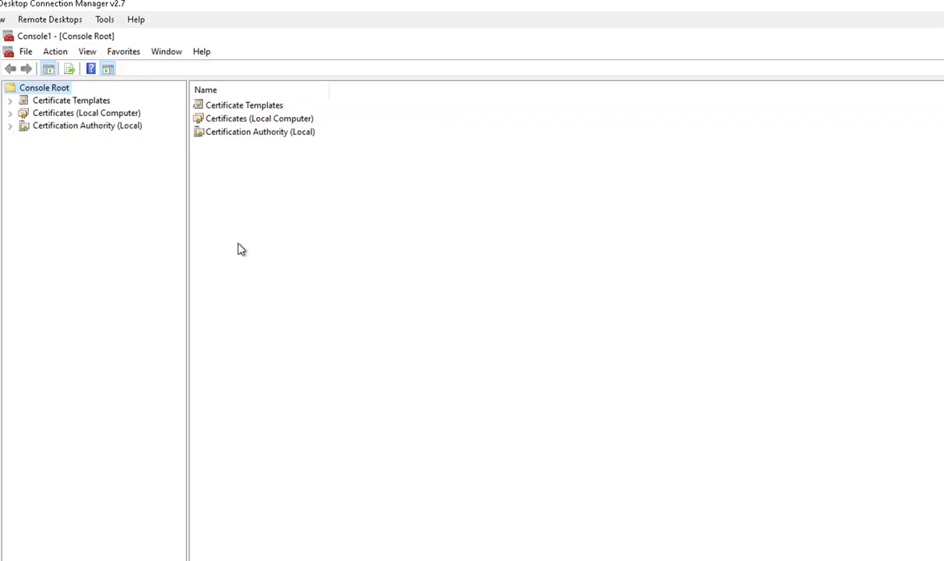
{"action": "left_click", "coordinate": [11, 126]}
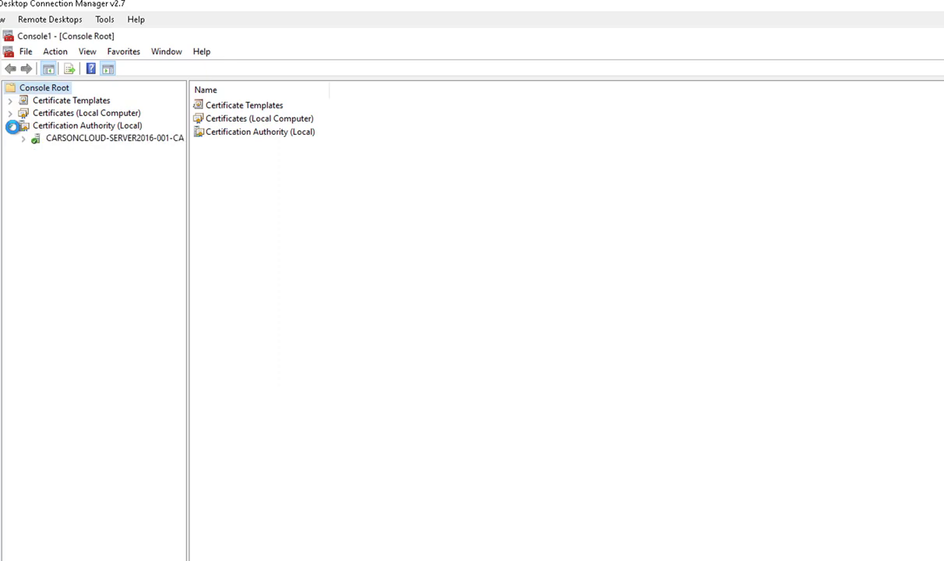
{"action": "left_click", "coordinate": [87, 143]}
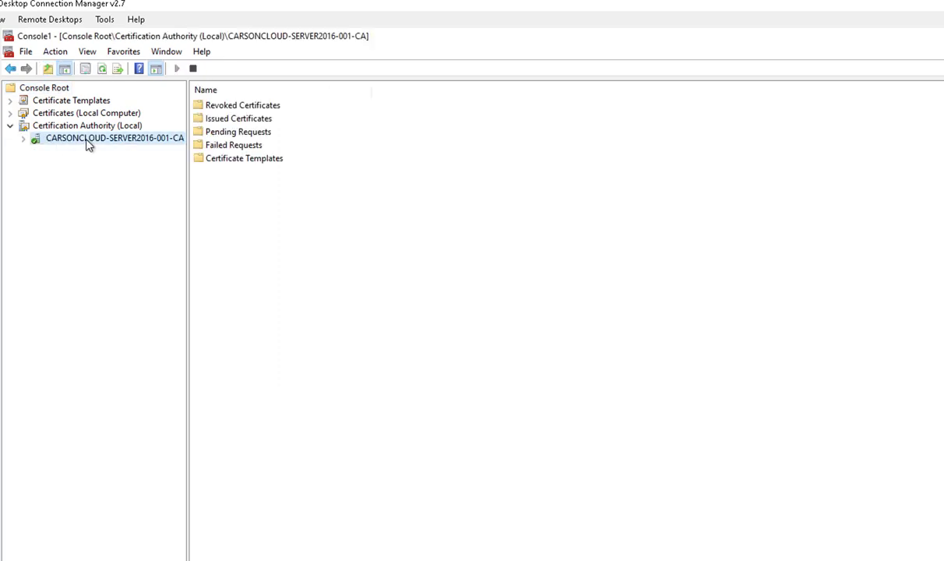
{"action": "left_click", "coordinate": [24, 141]}
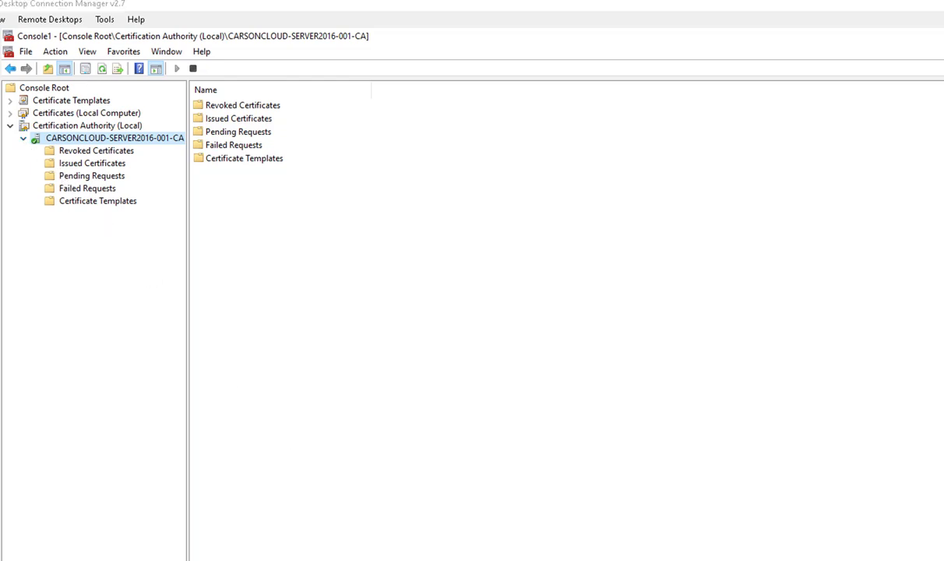
Manage the CA's Certificate Templates and open the properties of the OCSP Response Signing template.
{"action": "left_click", "coordinate": [92, 204]}
{"action": "right_click", "coordinate": [92, 204]}
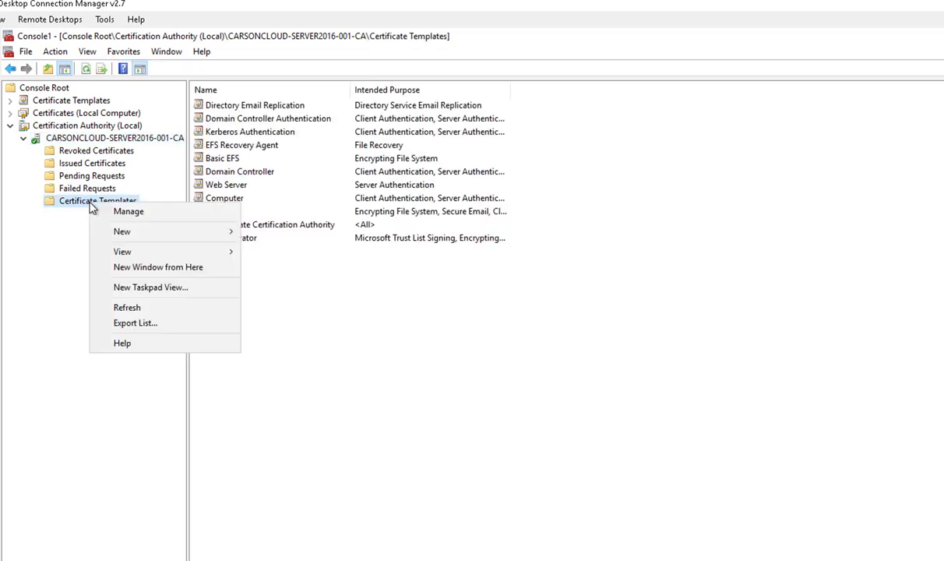
{"action": "left_click", "coordinate": [120, 213]}
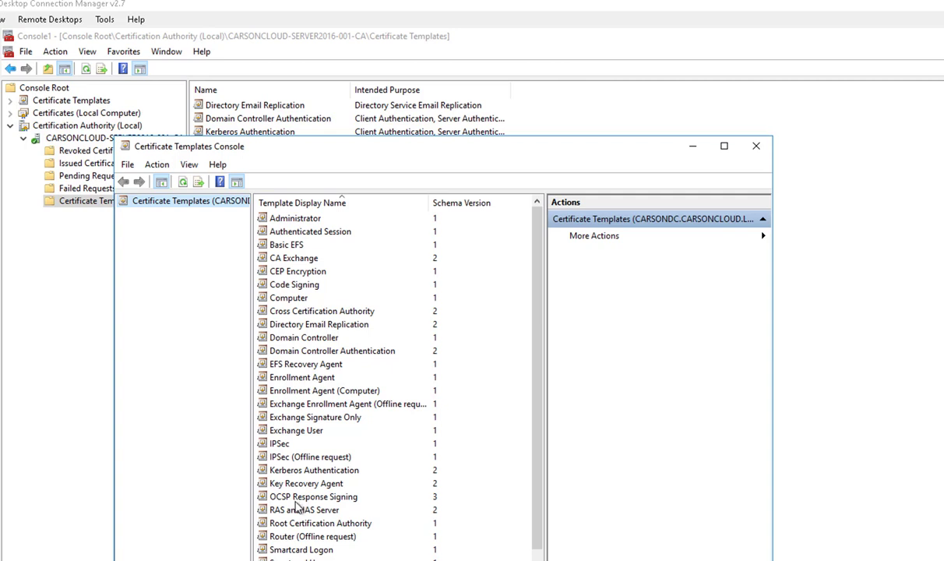
{"action": "left_click", "coordinate": [304, 498]}
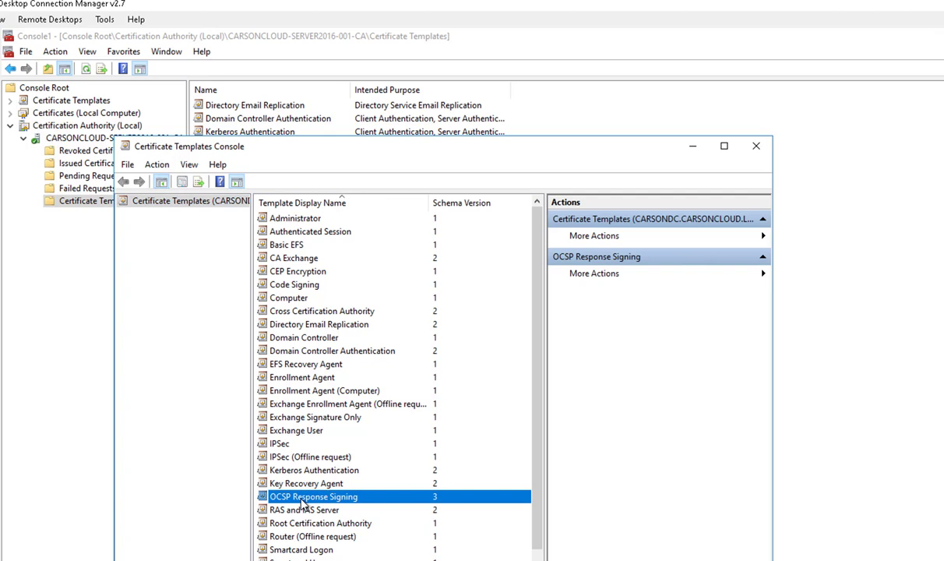
{"action": "right_click", "coordinate": [303, 503]}
{"action": "left_click", "coordinate": [327, 558]}
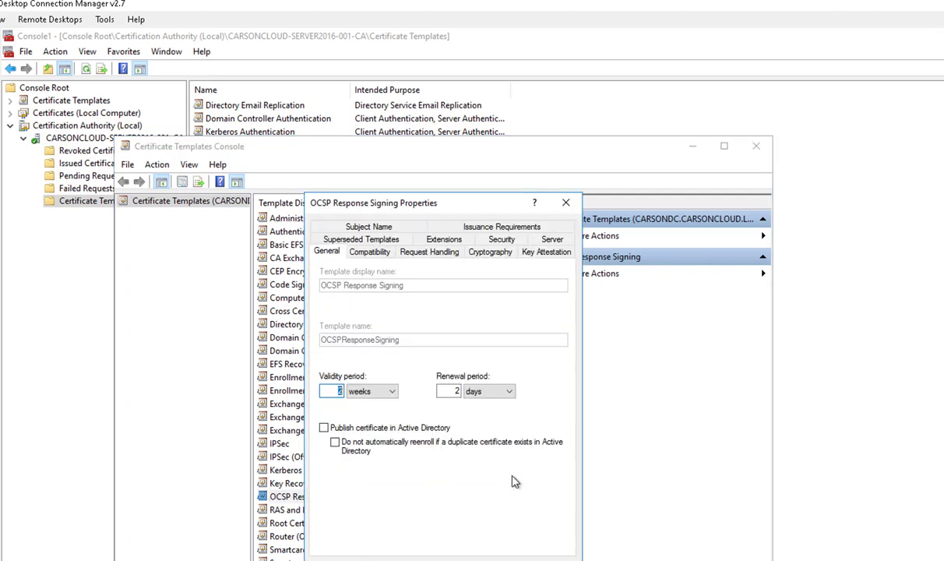
Start adding a new security principal to the OCSP Response Signing template's security permissions.
{"action": "left_click", "coordinate": [502, 240]}
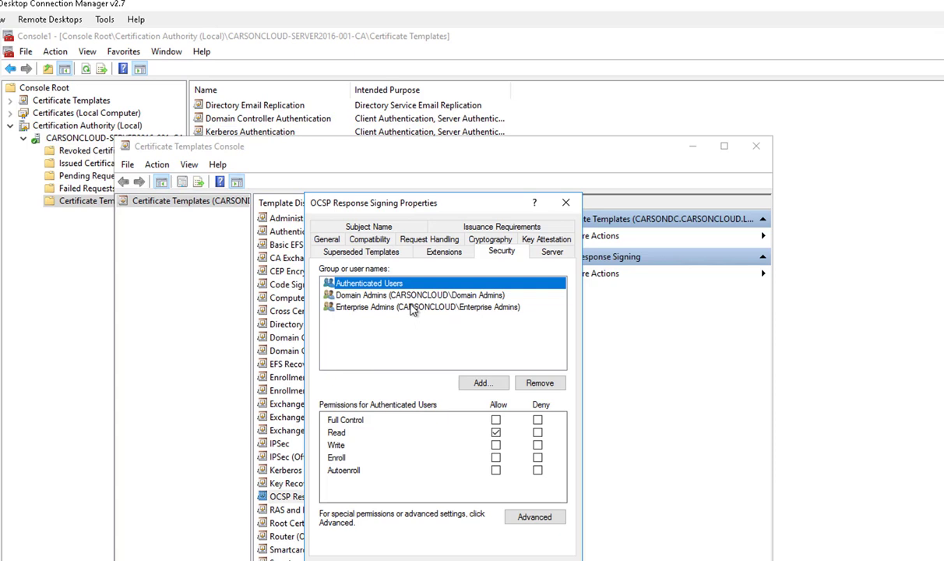
{"action": "left_click", "coordinate": [483, 383]}
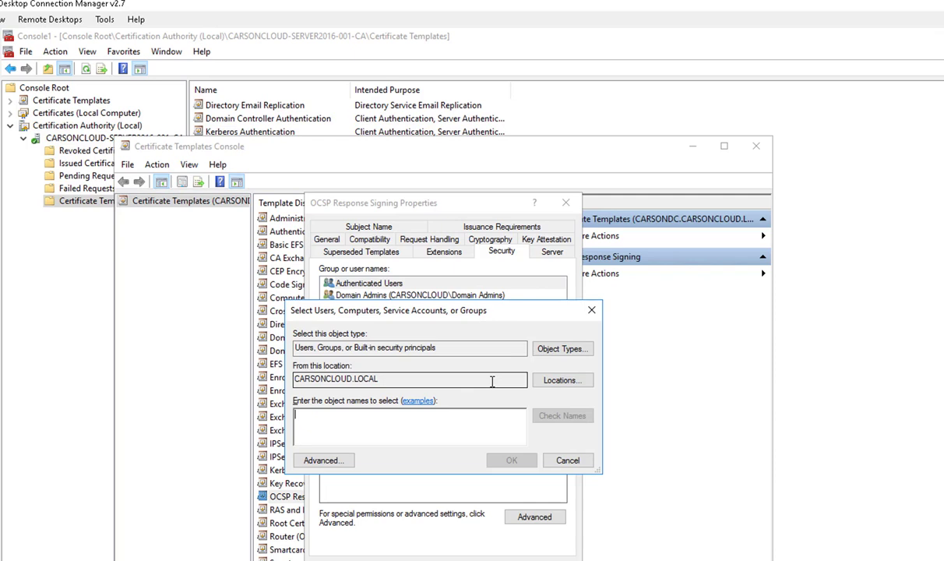
{"action": "left_click_drag", "start_coordinate": [487, 319], "coordinate": [503, 332]}
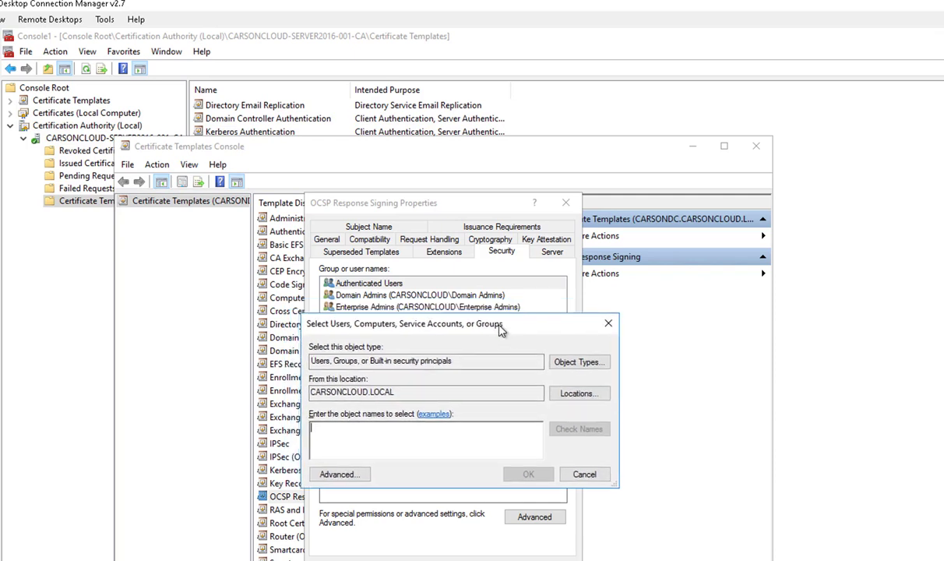
{"action": "left_click", "coordinate": [578, 393]}
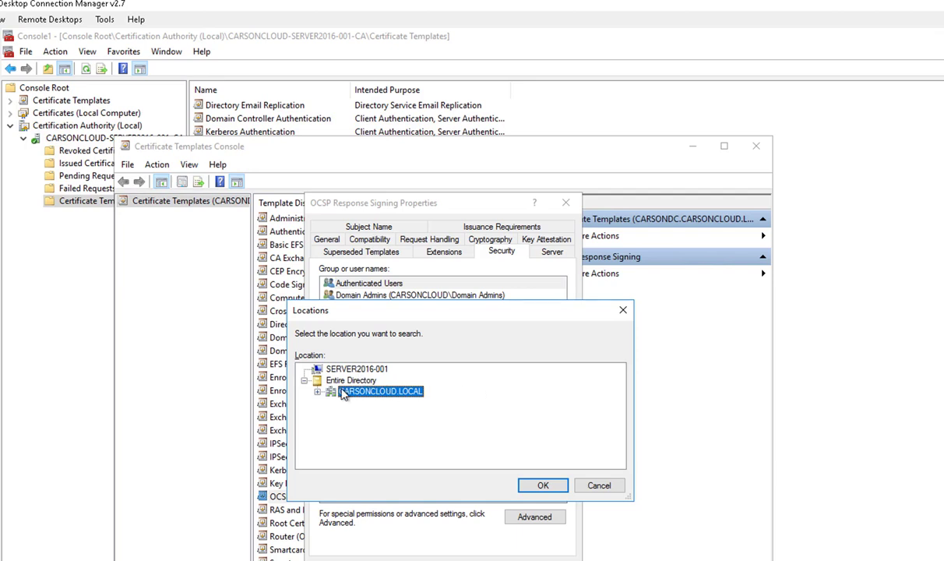
{"action": "left_click", "coordinate": [541, 485]}
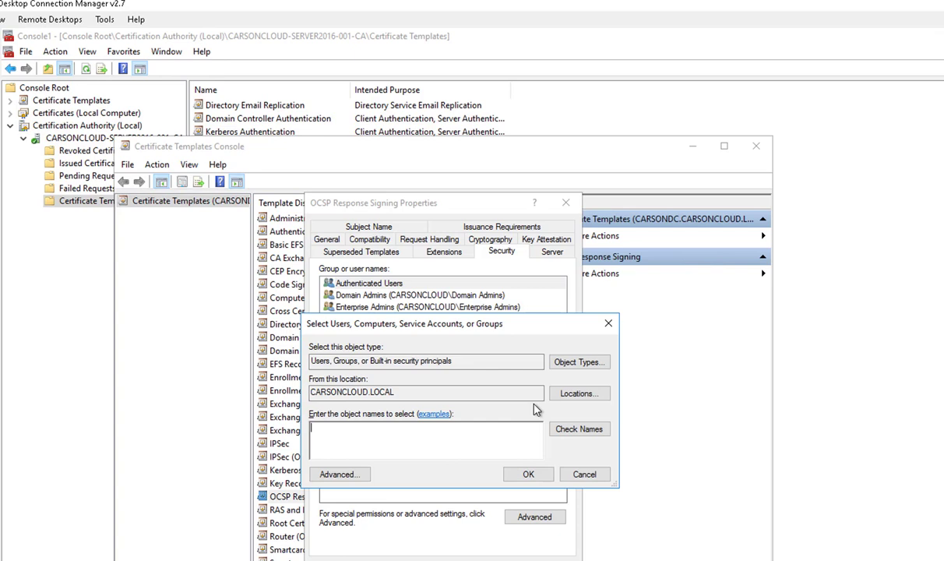
{"action": "left_click", "coordinate": [565, 393]}
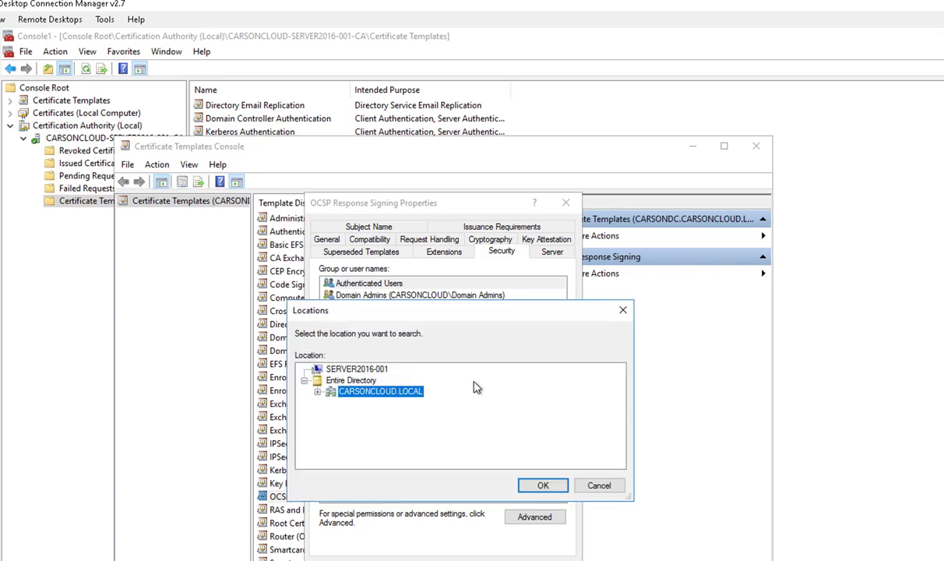
{"action": "left_click", "coordinate": [317, 391]}
{"action": "left_click", "coordinate": [599, 485]}
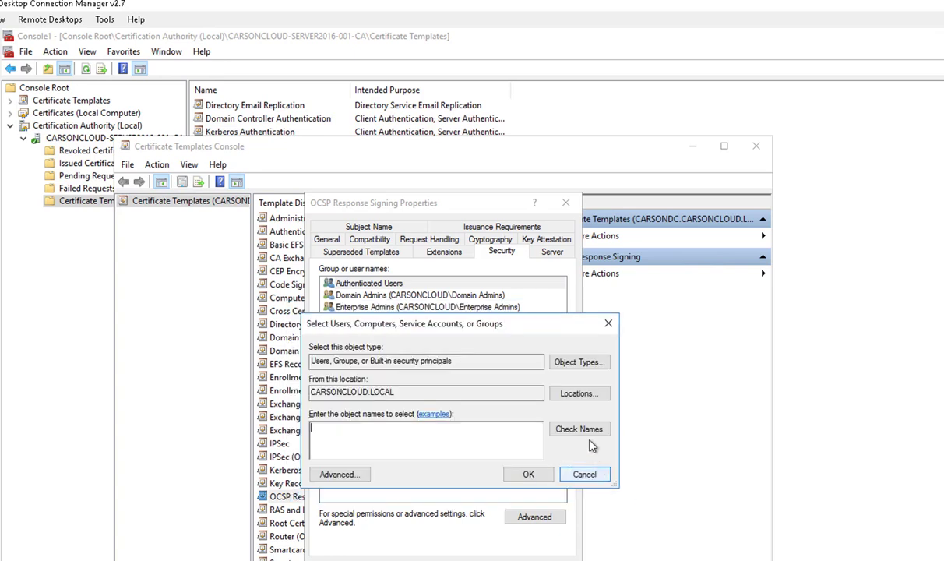
Include Computers in the searched object types and add the computer SERVER2016-001 to the template's permission list.
{"action": "left_click", "coordinate": [544, 345]}
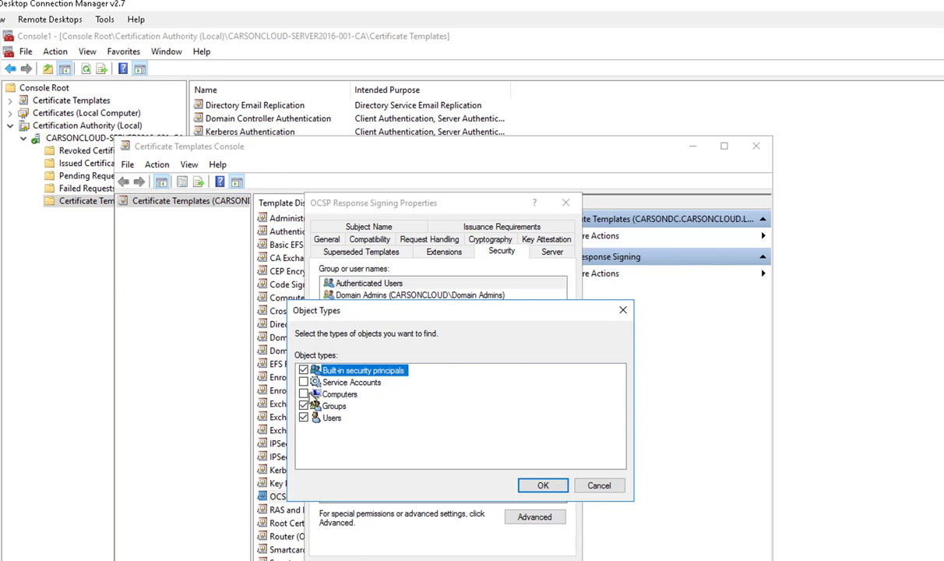
{"action": "left_click", "coordinate": [303, 394]}
{"action": "left_click", "coordinate": [542, 486]}
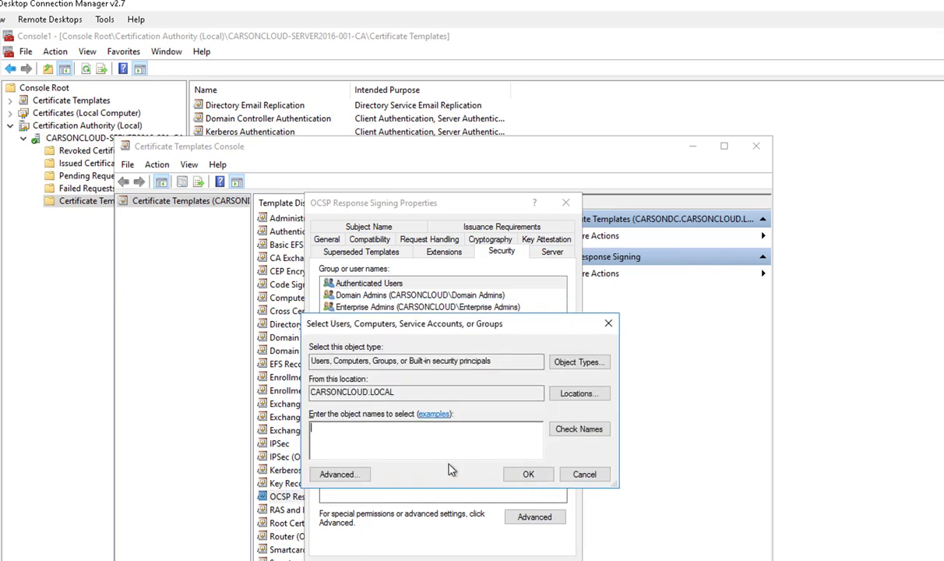
{"action": "type", "text": "server216-"}
{"action": "key", "text": "BackSpace"}
{"action": "key", "text": "BackSpace"}
{"action": "key", "text": "BackSpace"}
{"action": "type", "text": "016-001"}
{"action": "left_click", "coordinate": [580, 431]}
{"action": "left_click", "coordinate": [534, 475]}
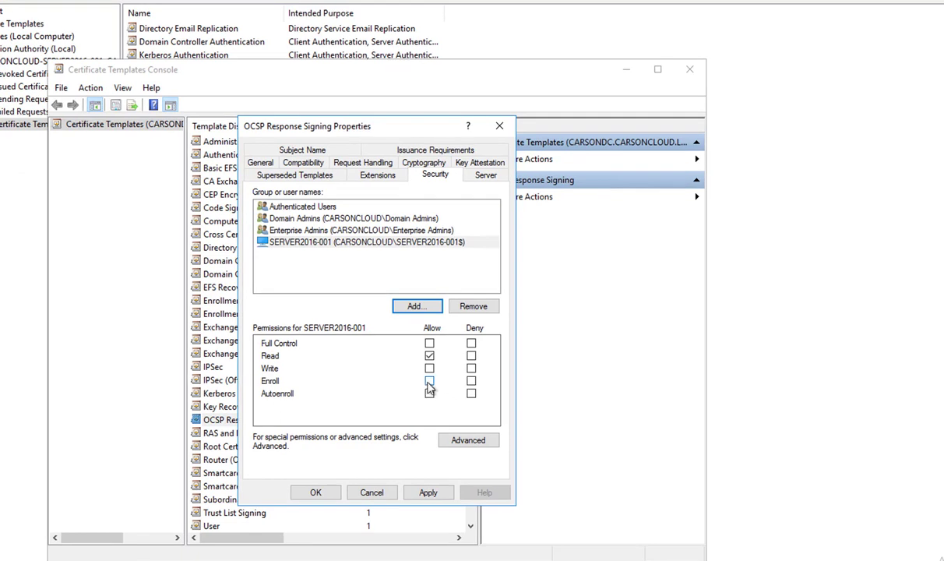
Allow SERVER2016-001 Enroll, Autoenroll and Full Control on the template, save its properties and close the Certificate Templates Console.
{"action": "left_click", "coordinate": [429, 382]}
{"action": "left_click", "coordinate": [430, 394]}
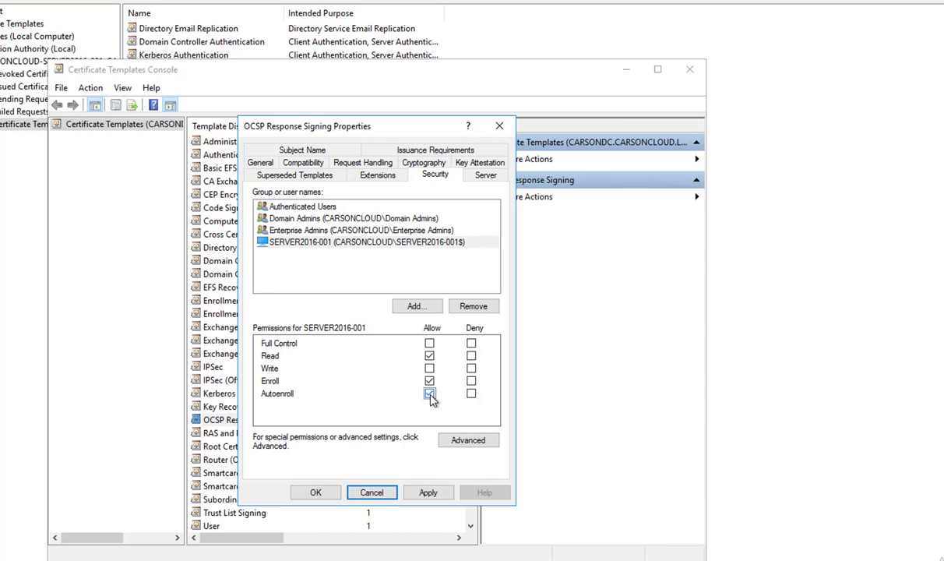
{"action": "left_click", "coordinate": [429, 344]}
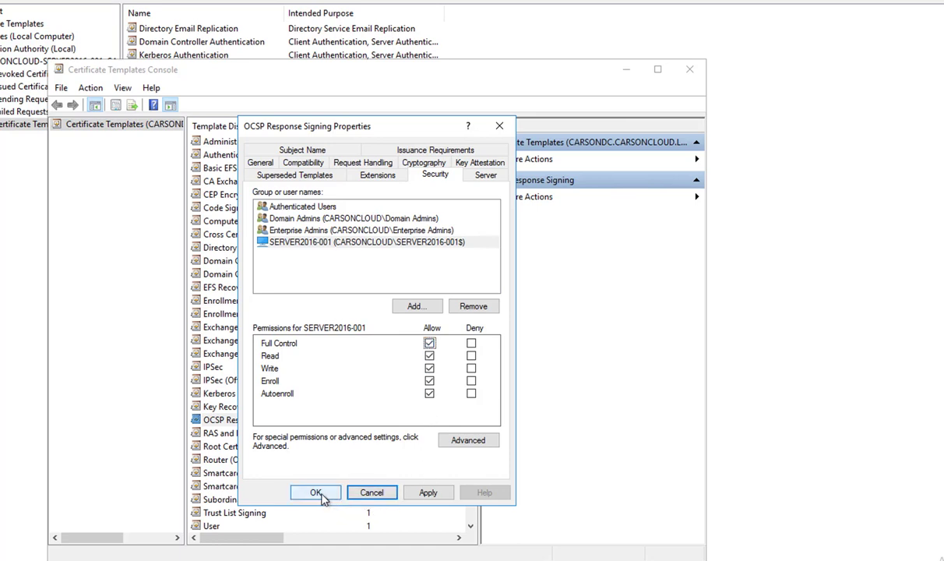
{"action": "left_click", "coordinate": [428, 493]}
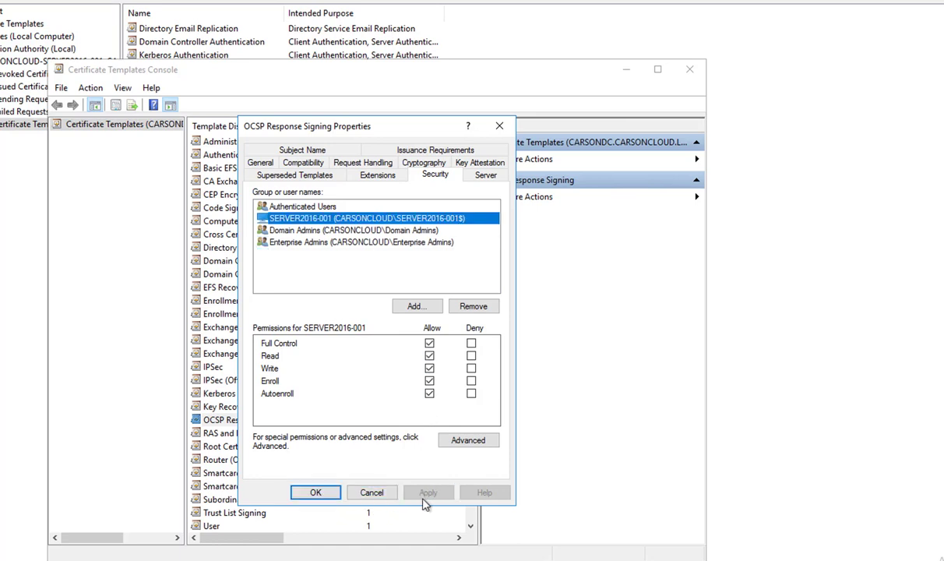
{"action": "left_click", "coordinate": [324, 496]}
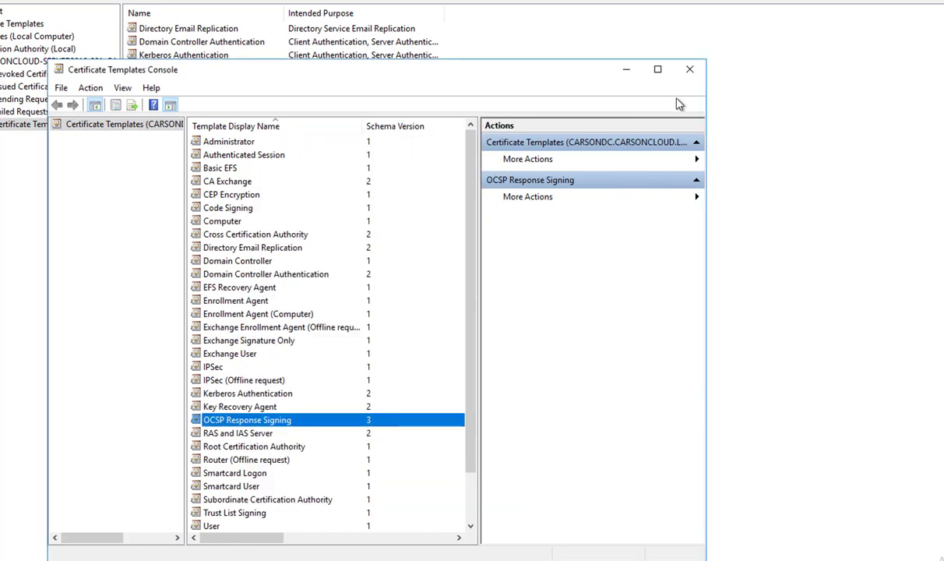
{"action": "left_click", "coordinate": [689, 72]}
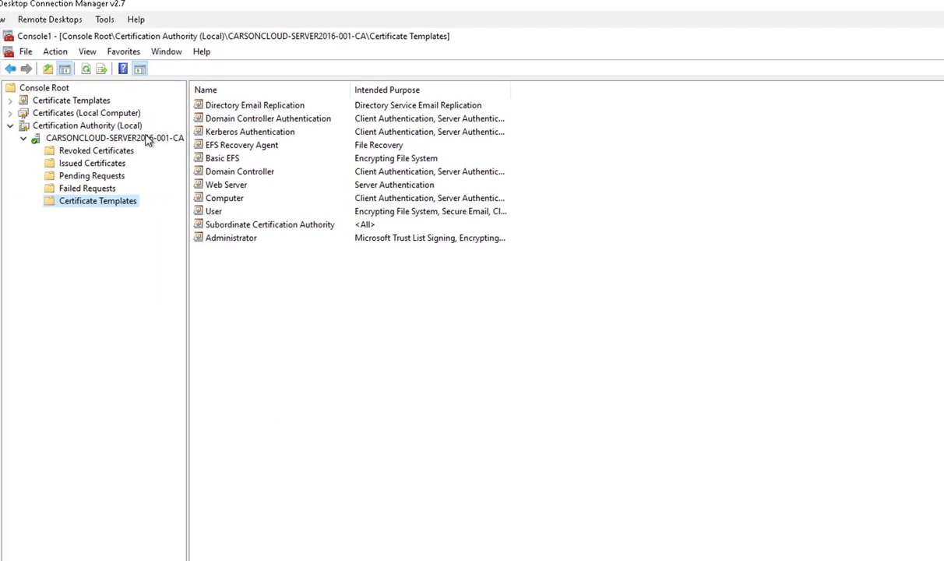
Open the properties of CARSONCLOUD-SERVER2016-001-CA and select the Authority Information Access (AIA) extension.
{"action": "left_click", "coordinate": [115, 140]}
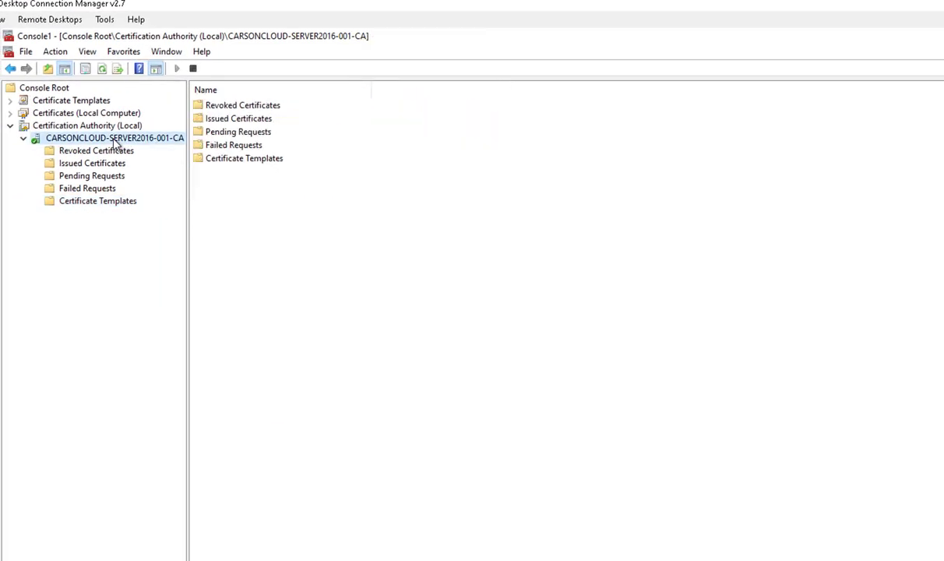
{"action": "right_click", "coordinate": [116, 141]}
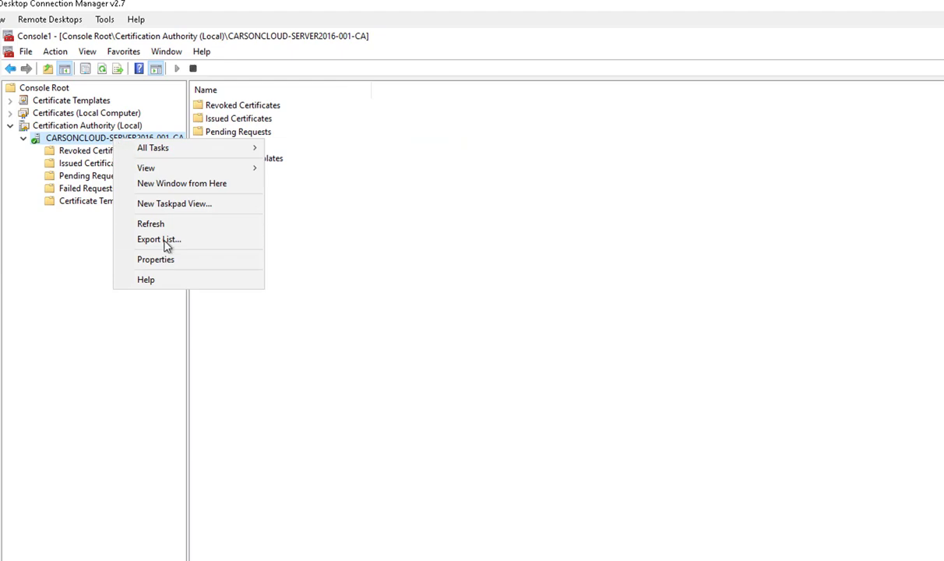
{"action": "left_click", "coordinate": [174, 259]}
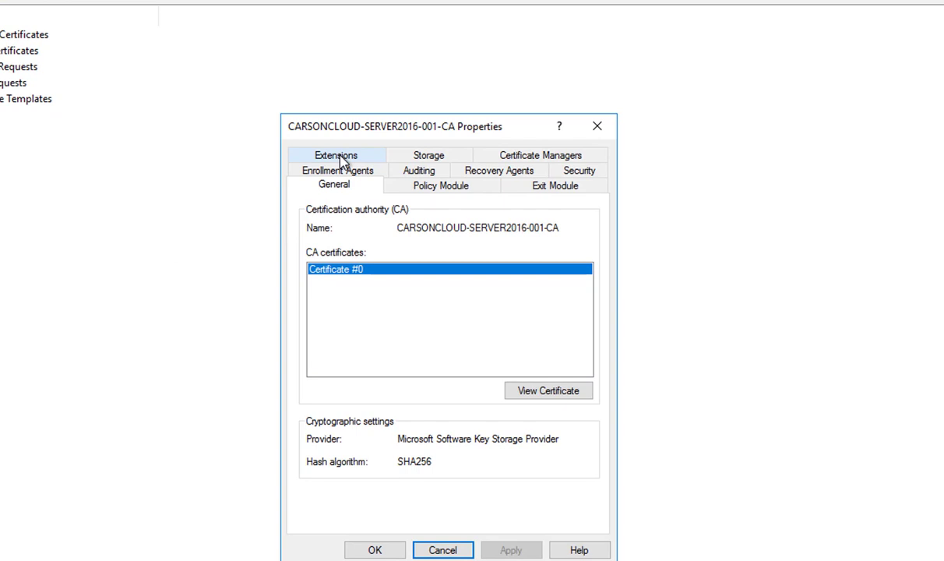
{"action": "left_click", "coordinate": [342, 158]}
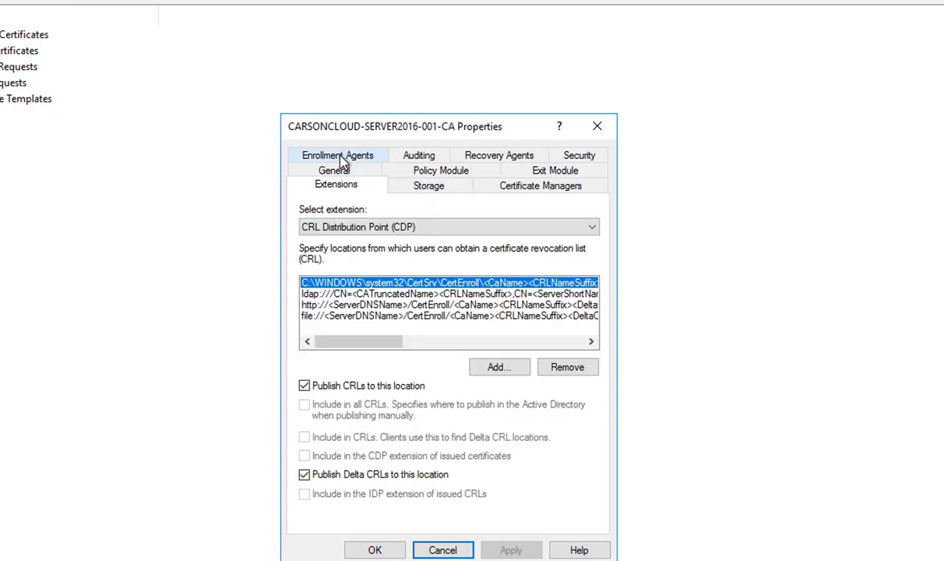
{"action": "left_click", "coordinate": [357, 227]}
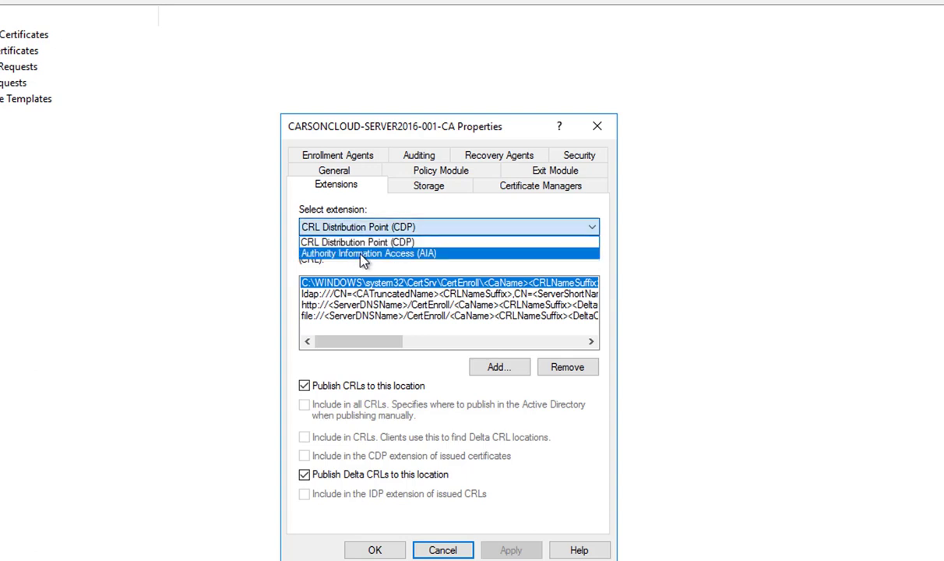
{"action": "left_click", "coordinate": [363, 260]}
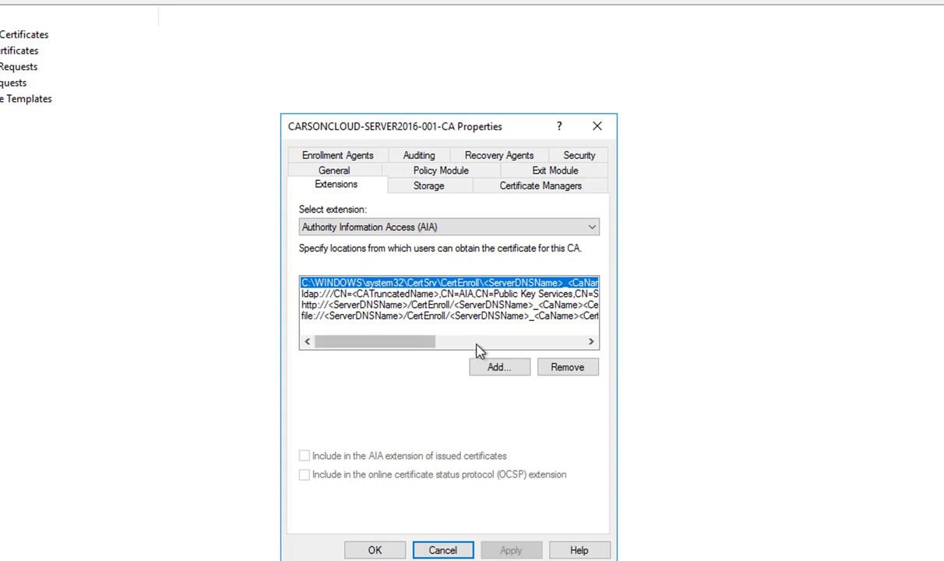
{"action": "left_click", "coordinate": [498, 368]}
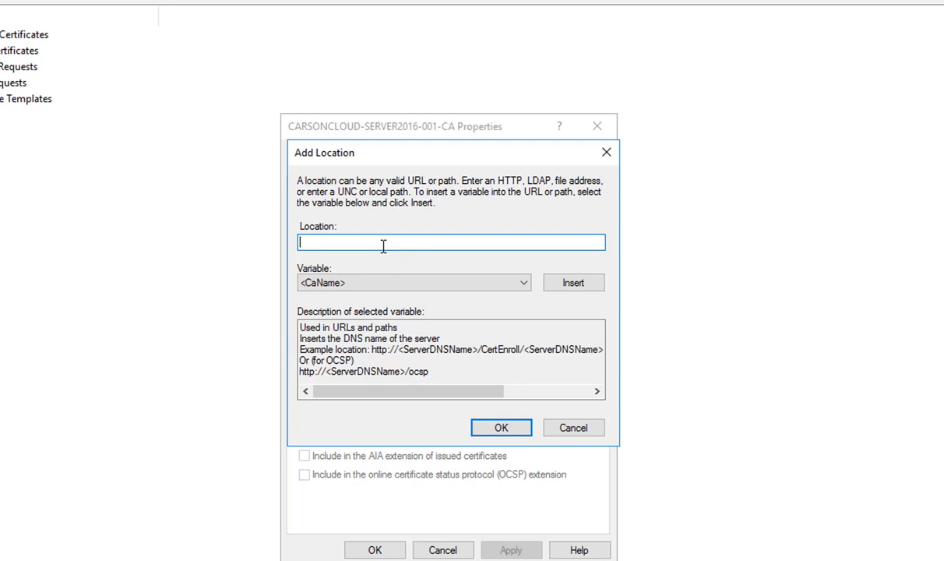
{"action": "type", "text": "http://SERVER2016"}
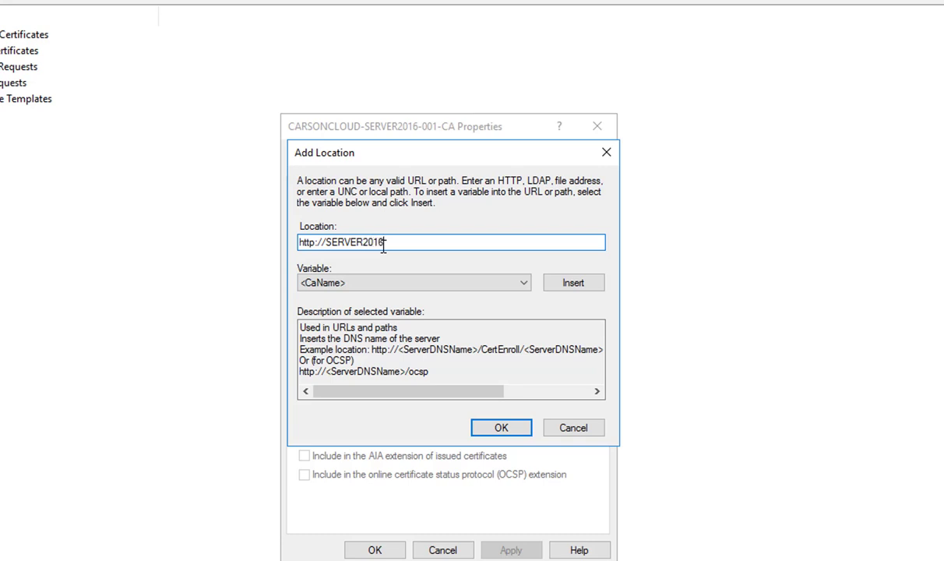
{"action": "type", "text": "-001.CARSOBCLOUD"}
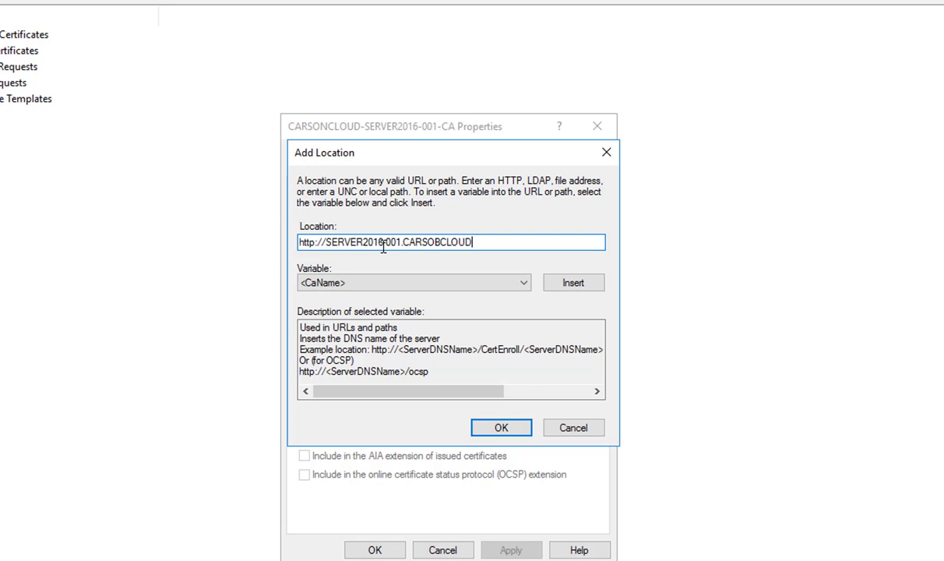
{"action": "key", "text": "Left"}
{"action": "key", "text": "Left"}
{"action": "key", "text": "Left"}
{"action": "key", "text": "Left"}
{"action": "key", "text": "Left"}
{"action": "key", "text": "BackSpace"}
{"action": "type", "text": "N"}
{"action": "key", "text": "Right"}
{"action": "key", "text": "Right"}
{"action": "key", "text": "Right"}
{"action": "key", "text": "Right"}
{"action": "key", "text": "Right"}
{"action": "type", "text": ".LOCAL"}
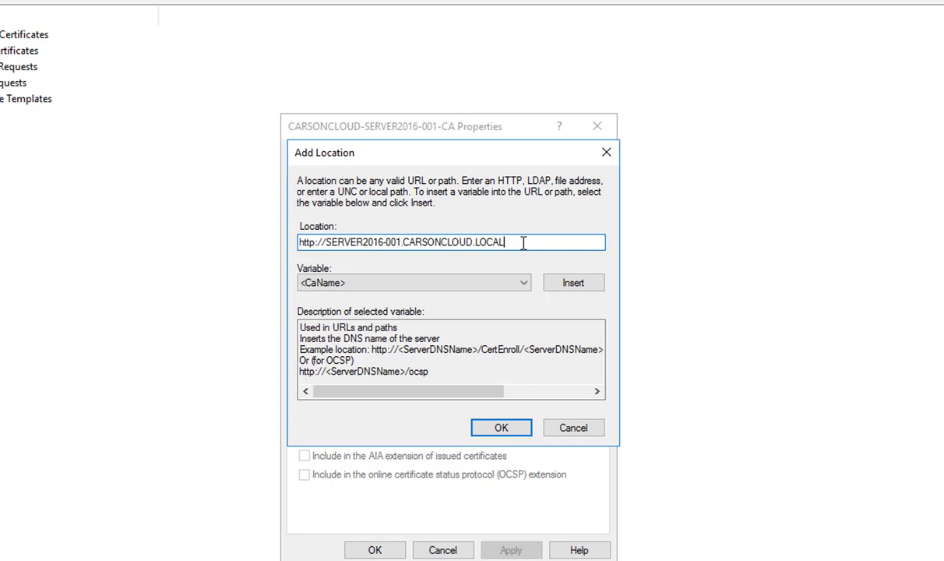
{"action": "type", "text": "/ocsp"}
{"action": "left_click", "coordinate": [503, 430]}
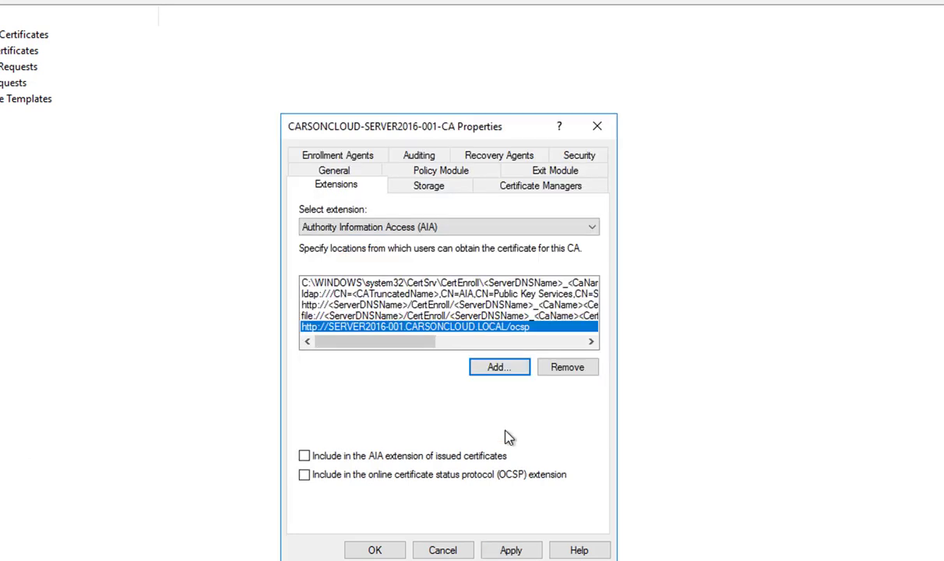
Include the ocsp location in the online certificate status protocol (OCSP) extension, apply with a service restart, and close the CA properties.
{"action": "left_click", "coordinate": [305, 476]}
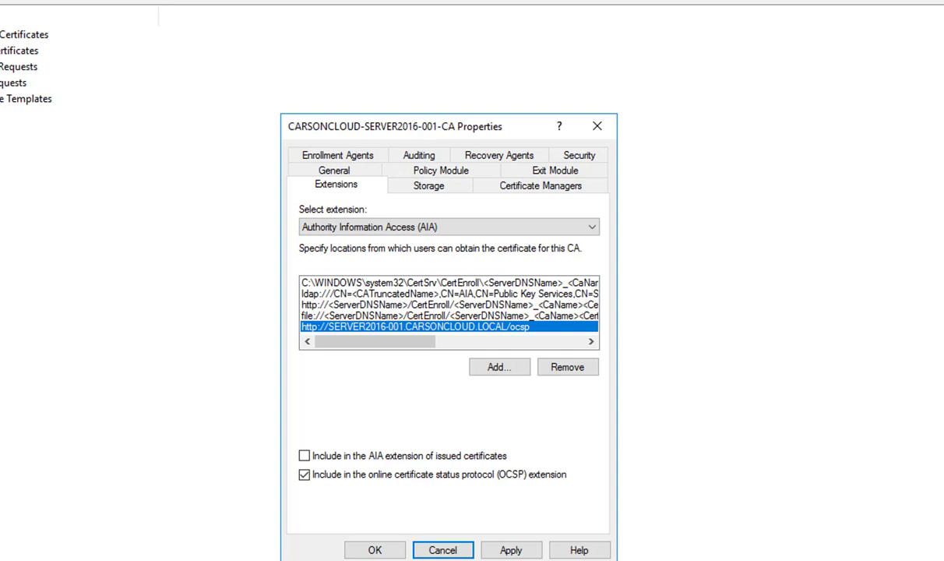
{"action": "left_click", "coordinate": [511, 550]}
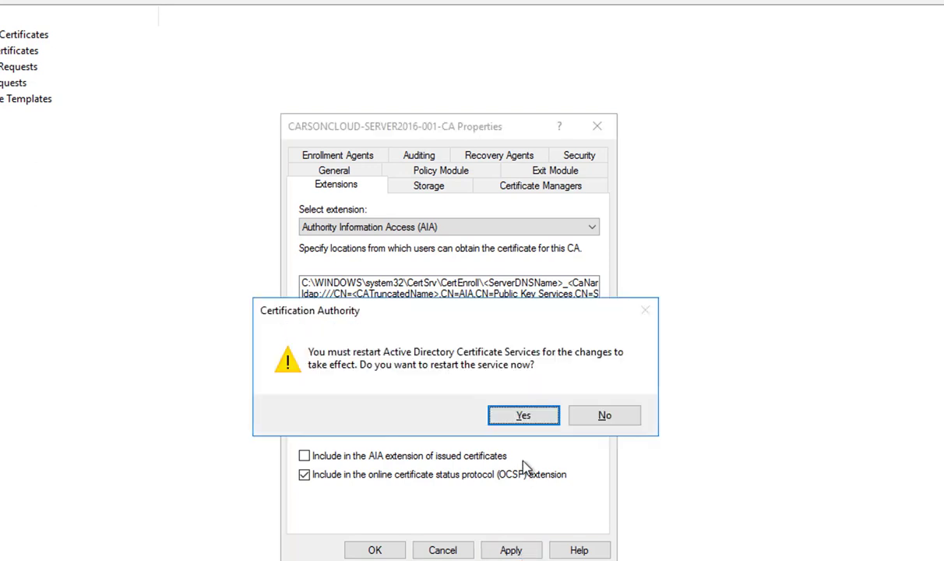
{"action": "left_click", "coordinate": [523, 417]}
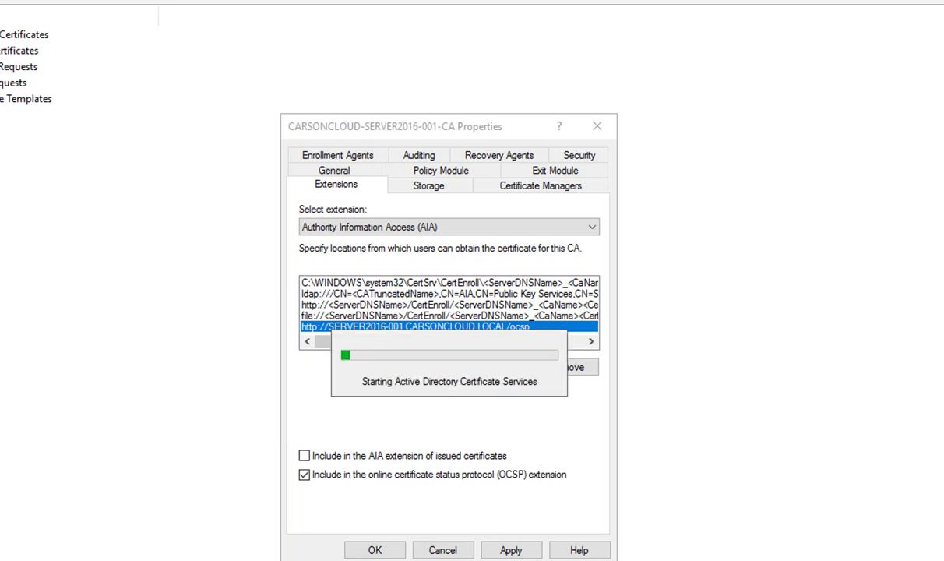
{"action": "left_click", "coordinate": [374, 550]}
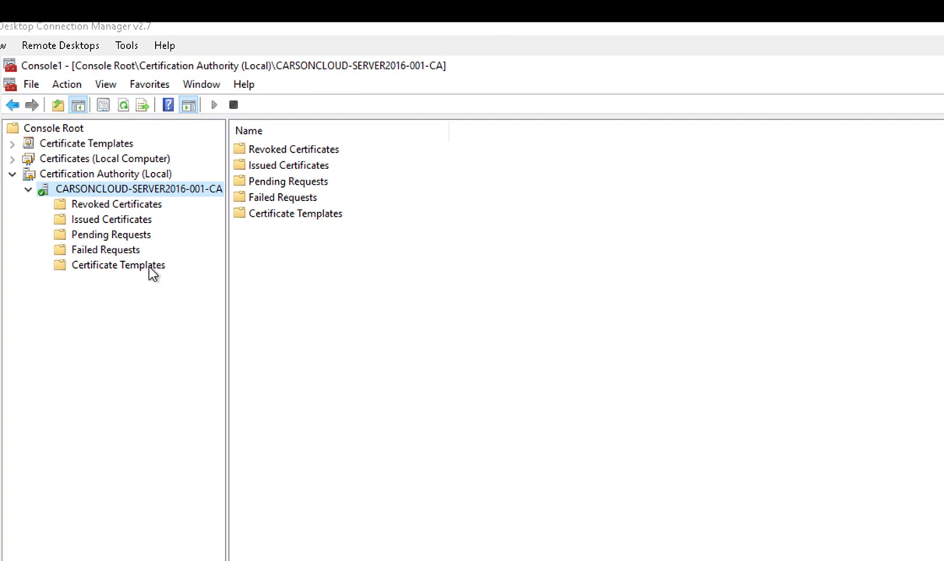
Enable the OCSP Response Signing template for issuing under the CA's Certificate Templates.
{"action": "left_click", "coordinate": [148, 265]}
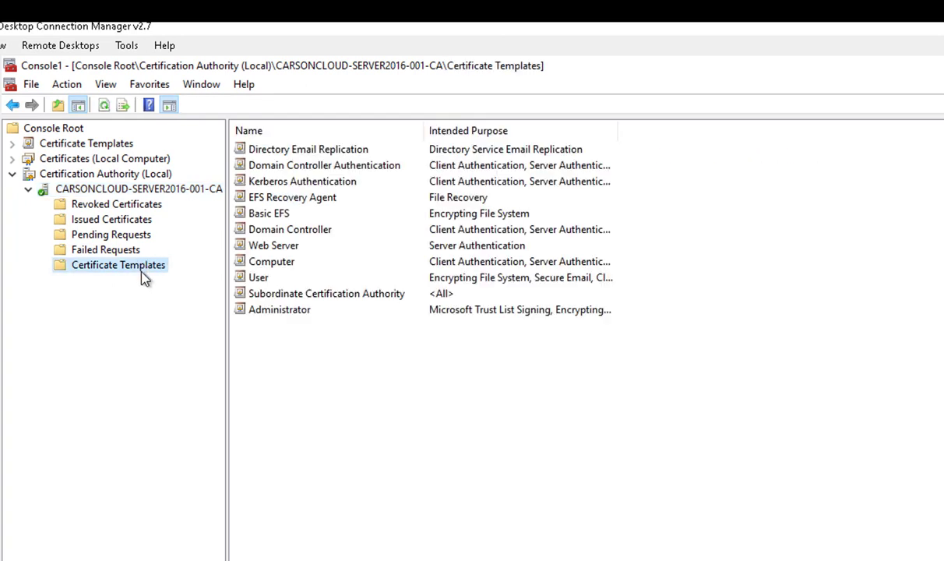
{"action": "right_click", "coordinate": [144, 278]}
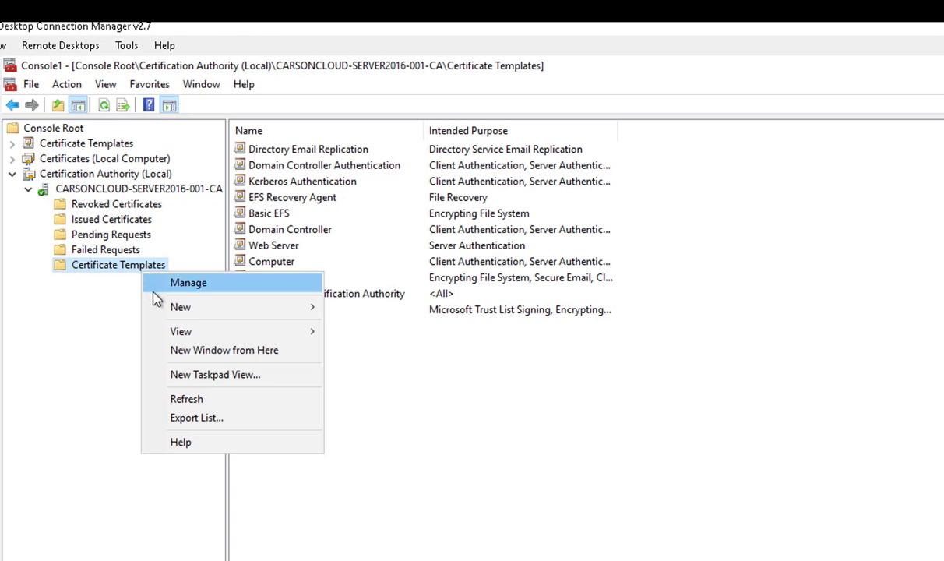
{"action": "mouse_move", "coordinate": [173, 310]}
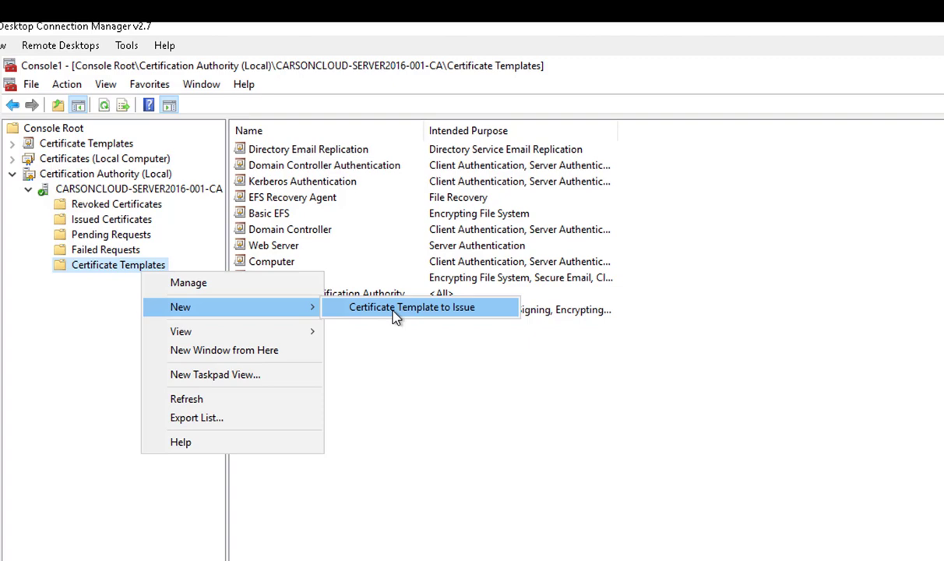
{"action": "left_click", "coordinate": [395, 313]}
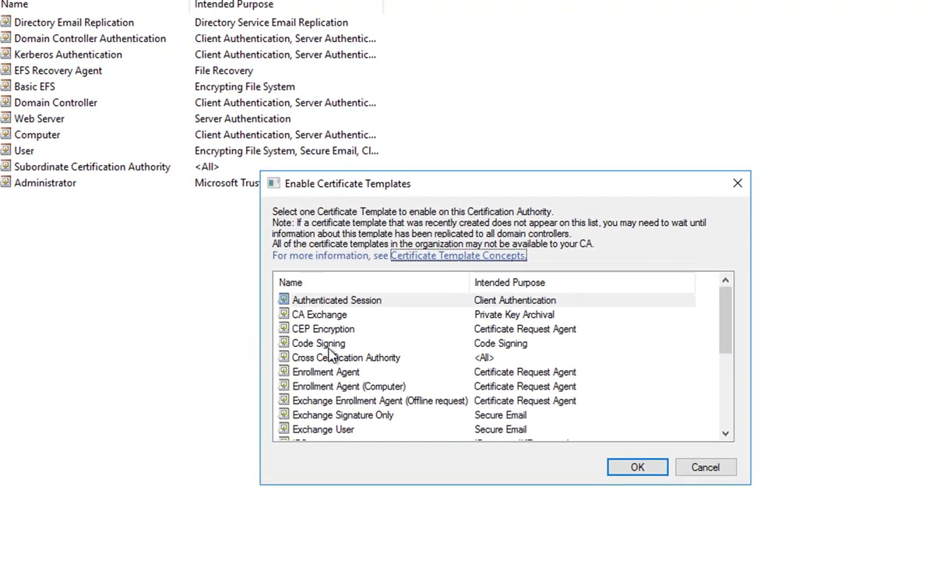
{"action": "scroll", "coordinate": [372, 411], "scroll_direction": "down", "scroll_amount": 5}
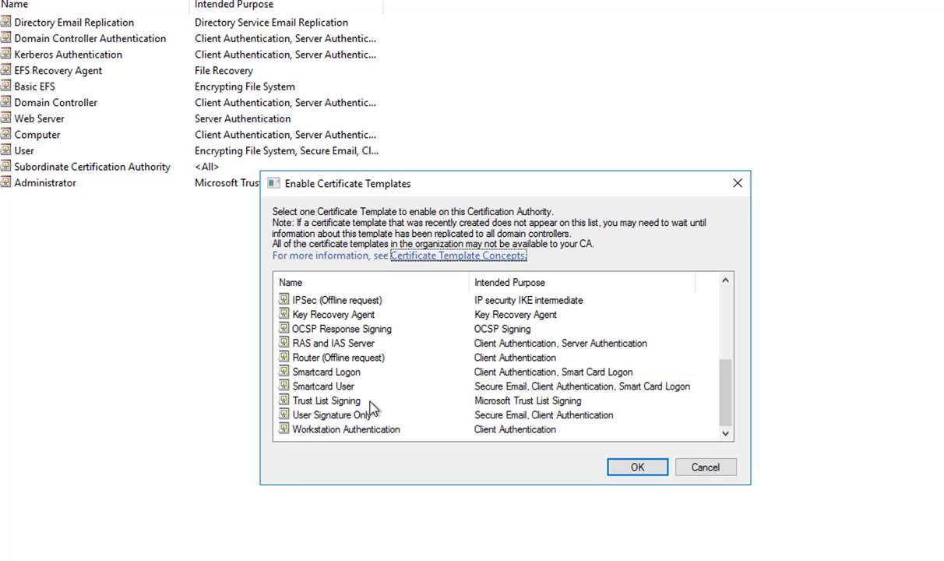
{"action": "left_click", "coordinate": [356, 331]}
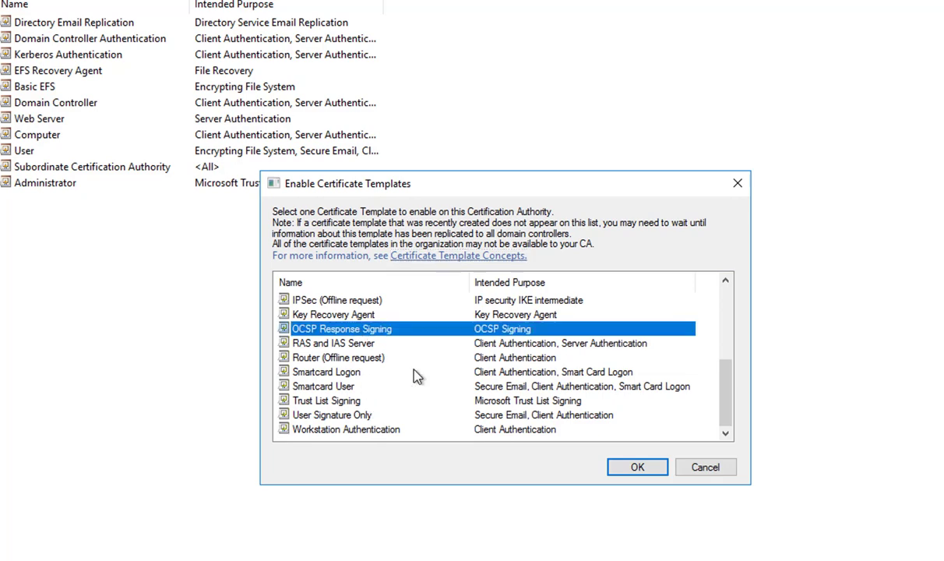
{"action": "left_click", "coordinate": [623, 468]}
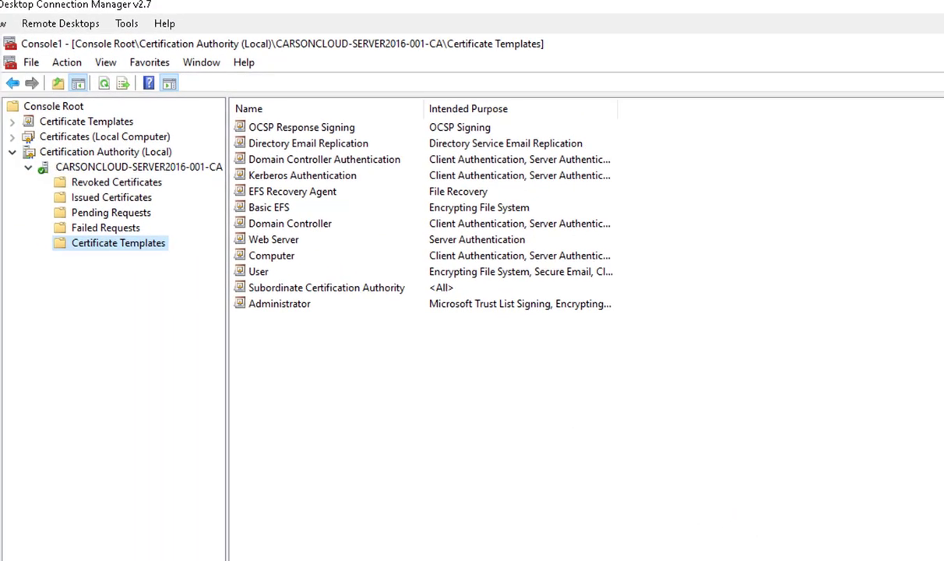
Review the properties of the issued OCSP Response Signing template, including its certificate purposes, and close them.
{"action": "left_click", "coordinate": [316, 127]}
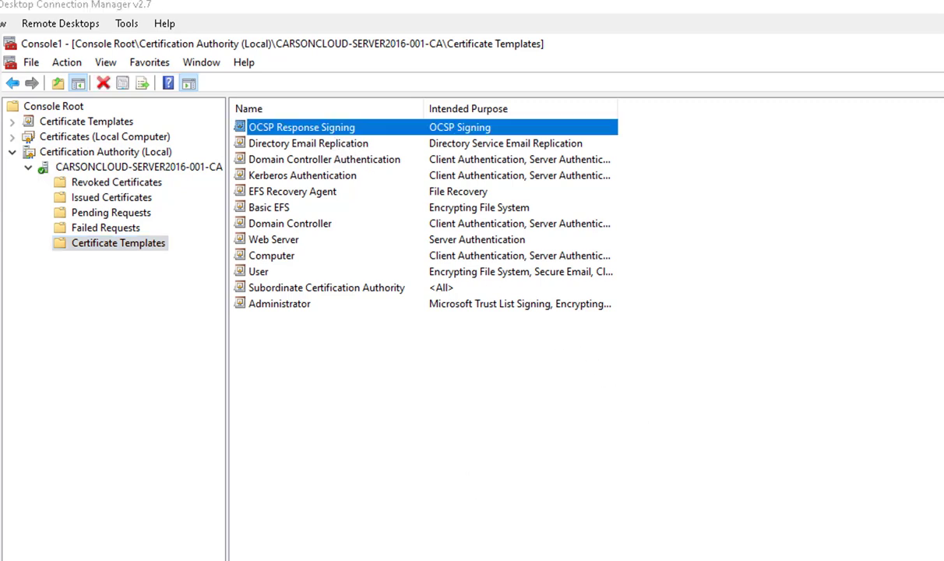
{"action": "right_click", "coordinate": [411, 130]}
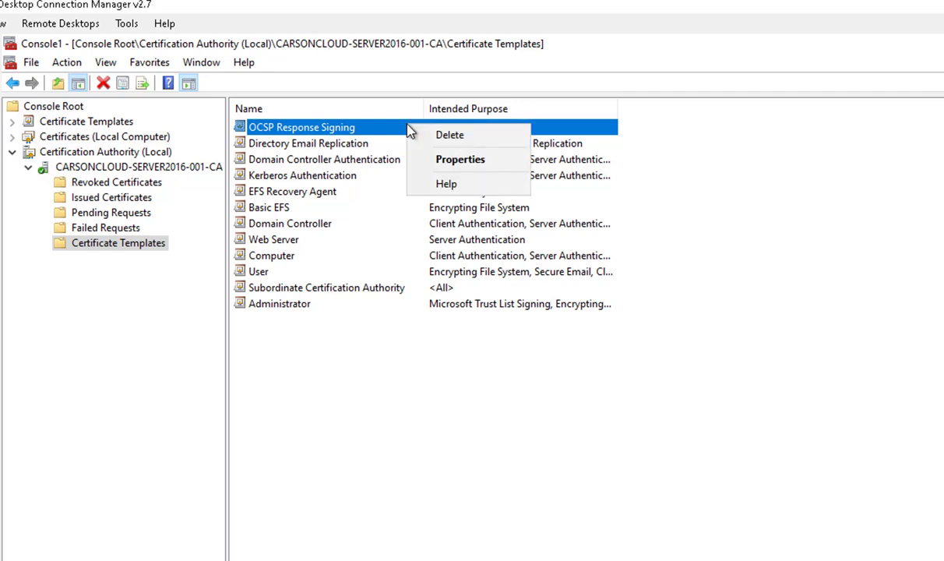
{"action": "left_click", "coordinate": [459, 159]}
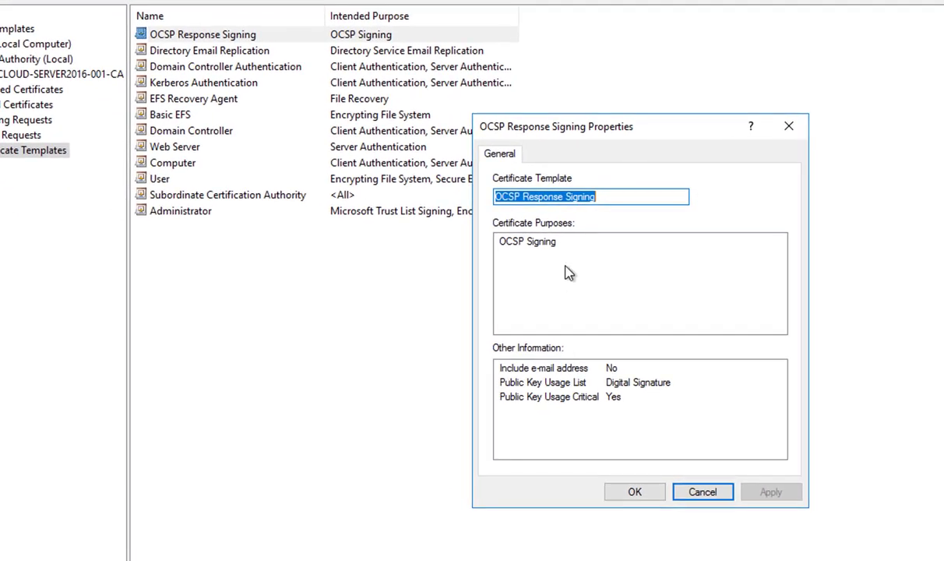
{"action": "left_click", "coordinate": [552, 246]}
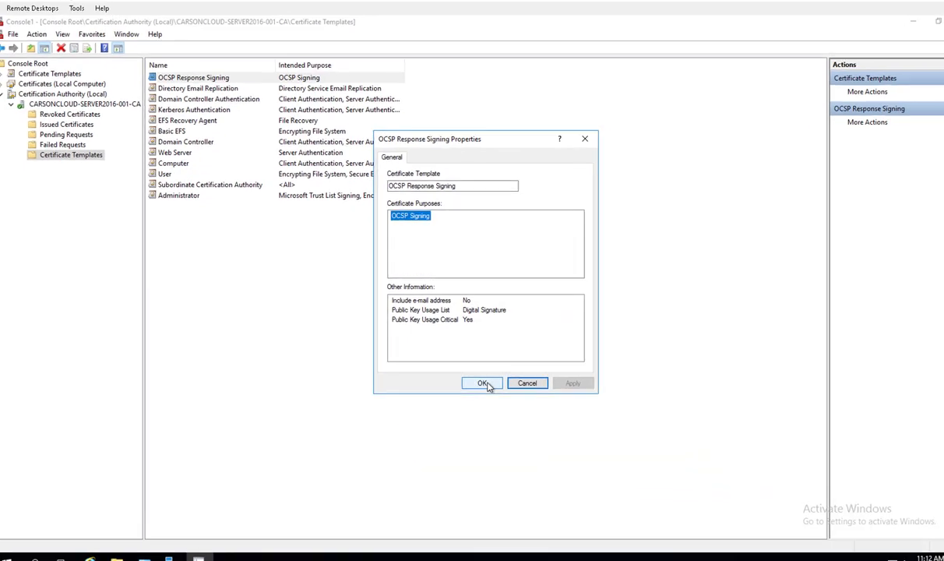
{"action": "left_click", "coordinate": [483, 383]}
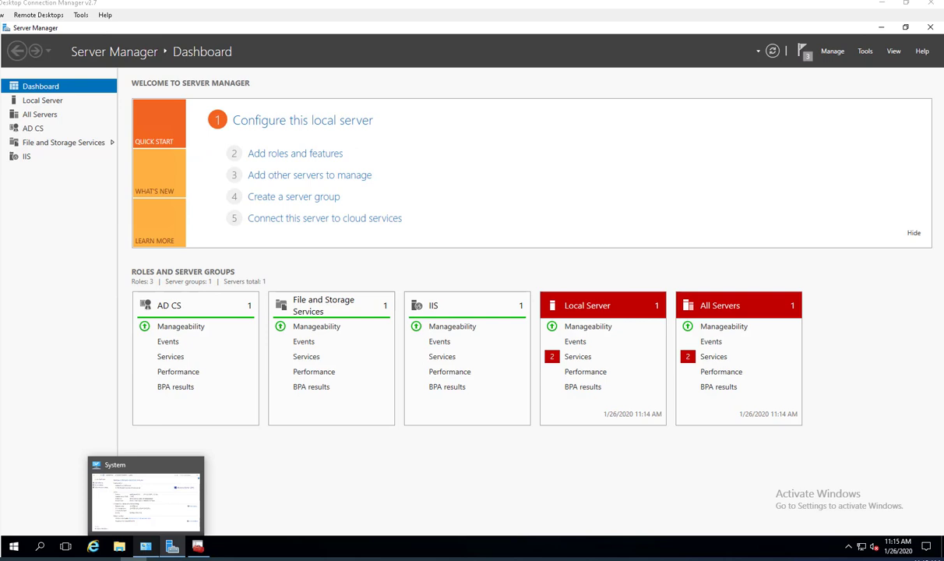
Minimize Server Manager and the MMC console to reach the desktop, and open the Windows search.
{"action": "left_click", "coordinate": [878, 29]}
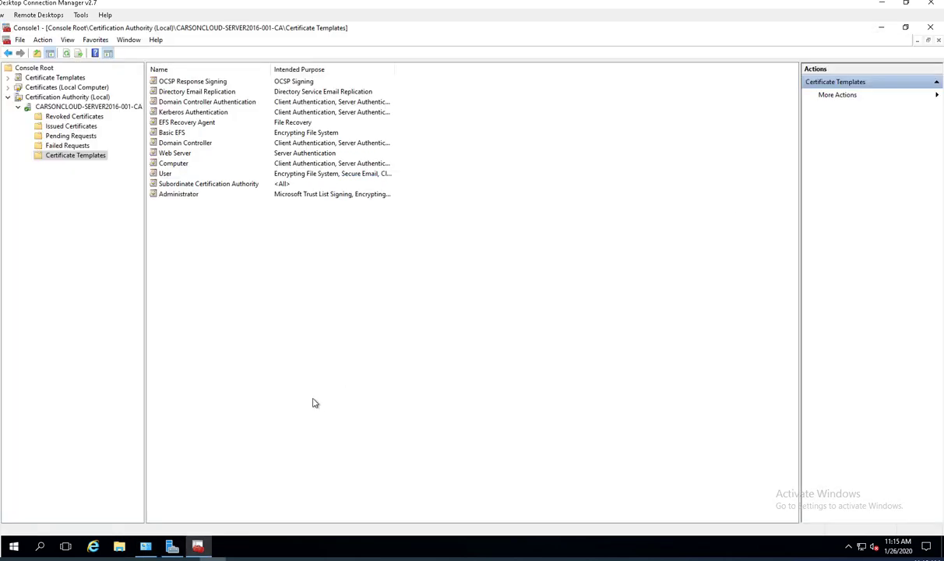
{"action": "left_click", "coordinate": [882, 29]}
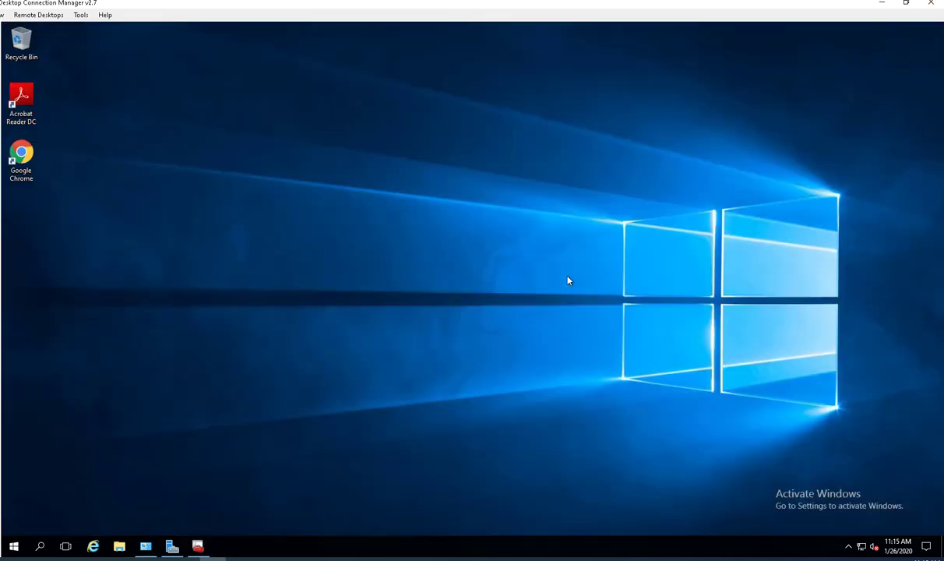
{"action": "left_click", "coordinate": [41, 547]}
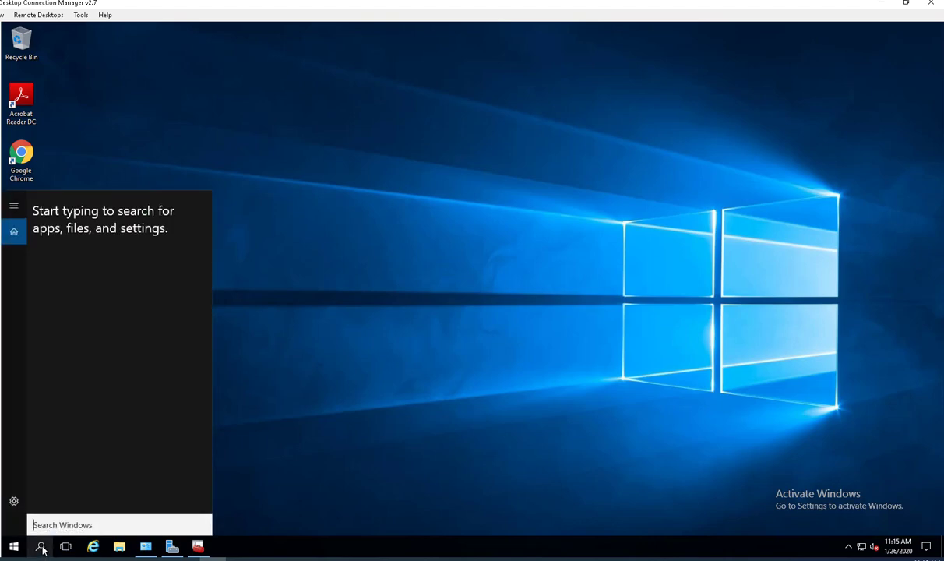
{"action": "type", "text": "gpo"}
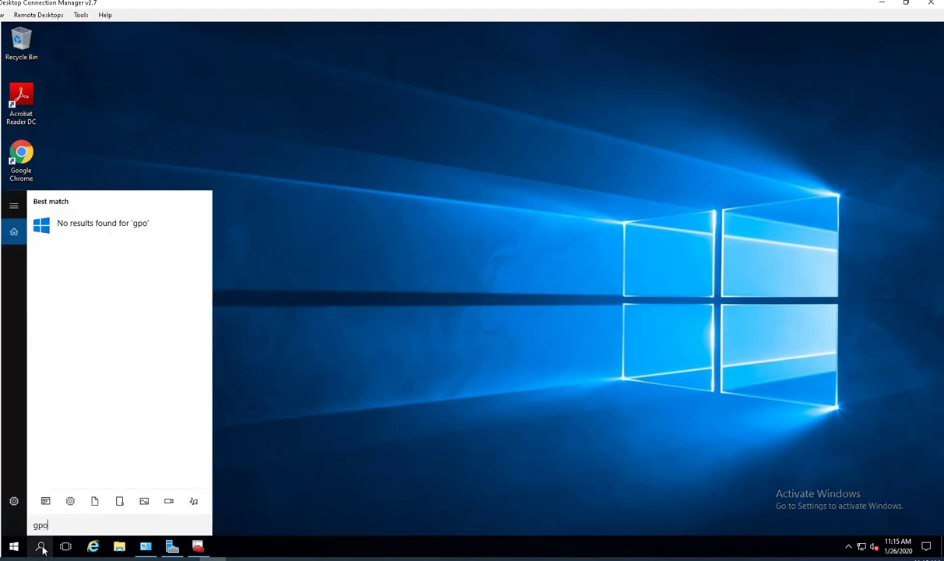
{"action": "key", "text": "BackSpace"}
{"action": "key", "text": "BackSpace"}
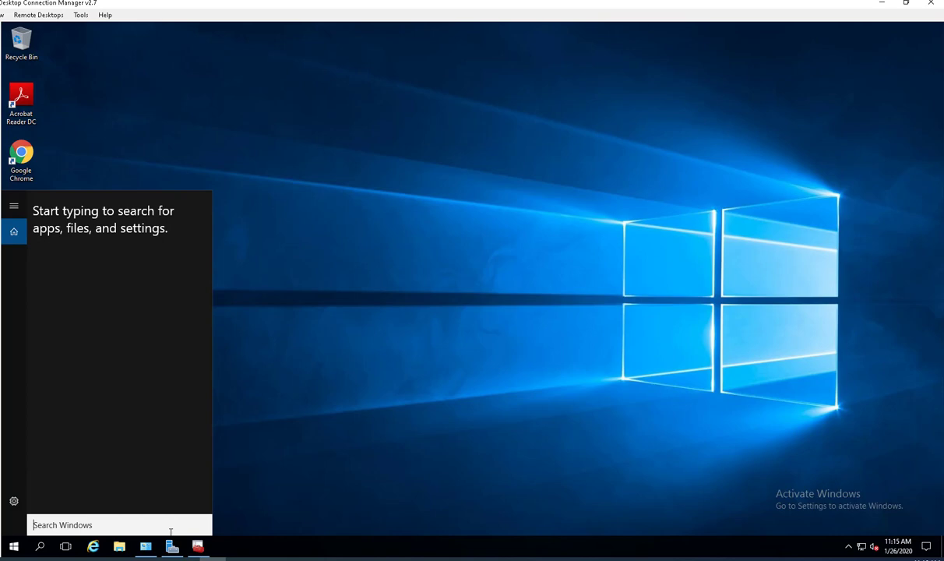
Search for mmc, open Group Policy Management, and expand the forest down to the CARSONCLOUD.LOCAL domain.
{"action": "type", "text": "mmc"}
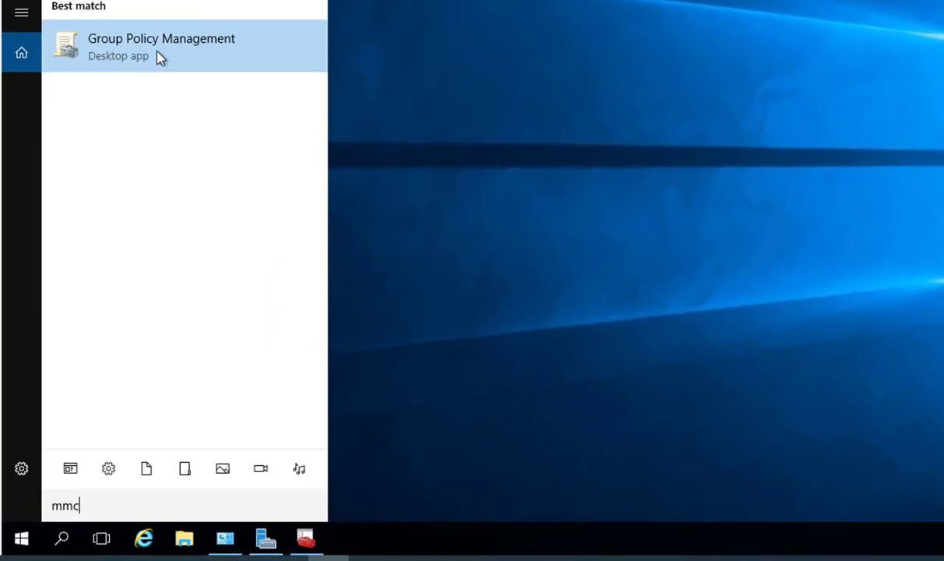
{"action": "left_click", "coordinate": [158, 55]}
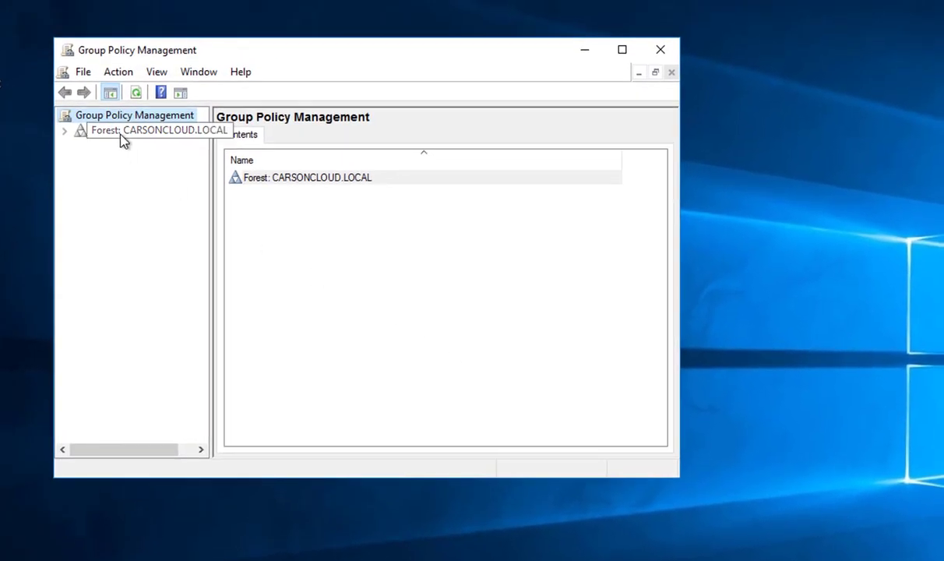
{"action": "double_click", "coordinate": [121, 138]}
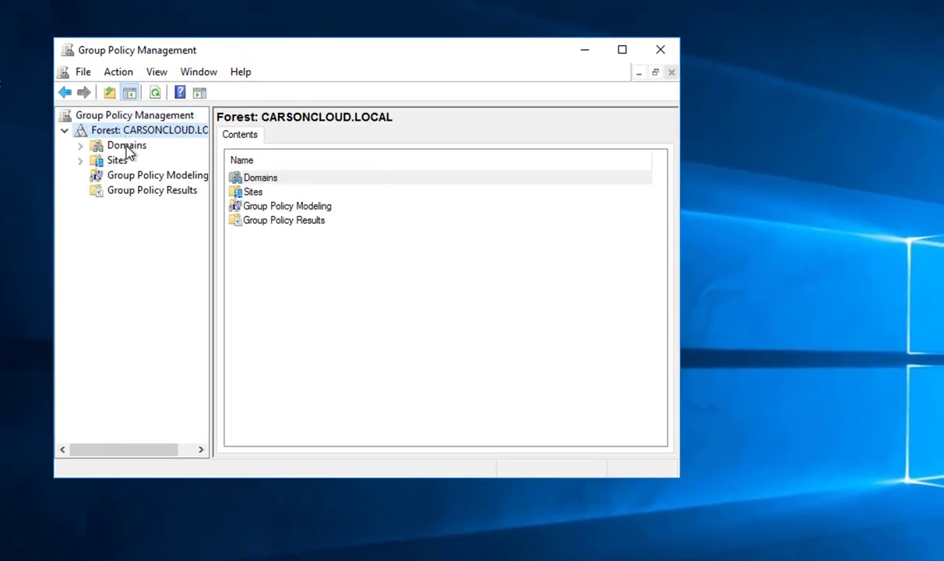
{"action": "double_click", "coordinate": [129, 148]}
{"action": "double_click", "coordinate": [152, 161]}
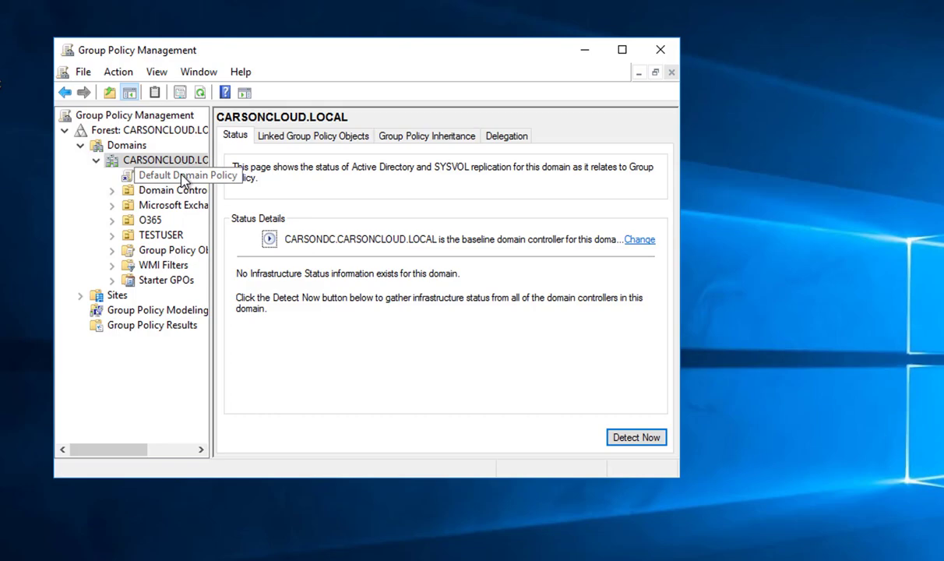
Maximize the window, widen the console tree, and open the Default Domain Policy for editing.
{"action": "left_click", "coordinate": [621, 49]}
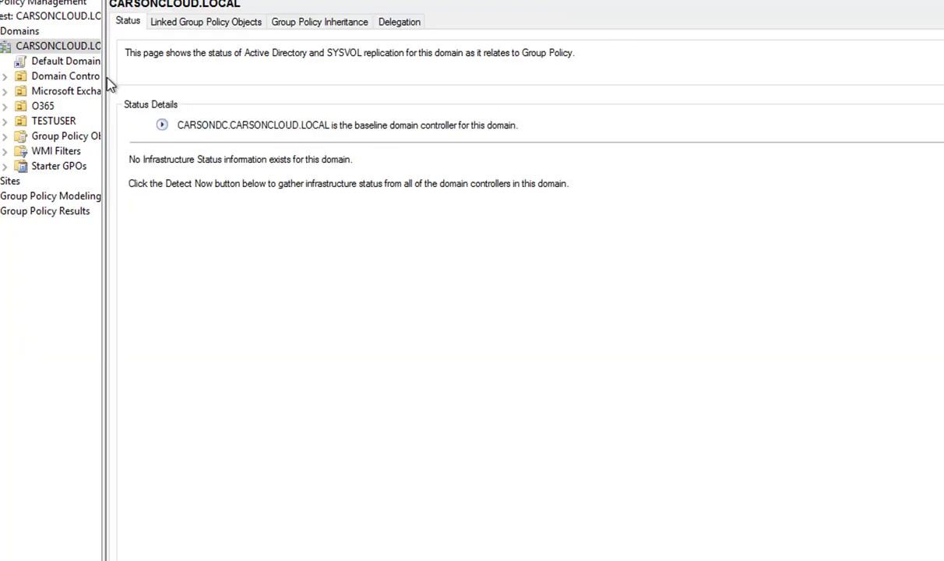
{"action": "left_click_drag", "start_coordinate": [105, 76], "coordinate": [224, 102]}
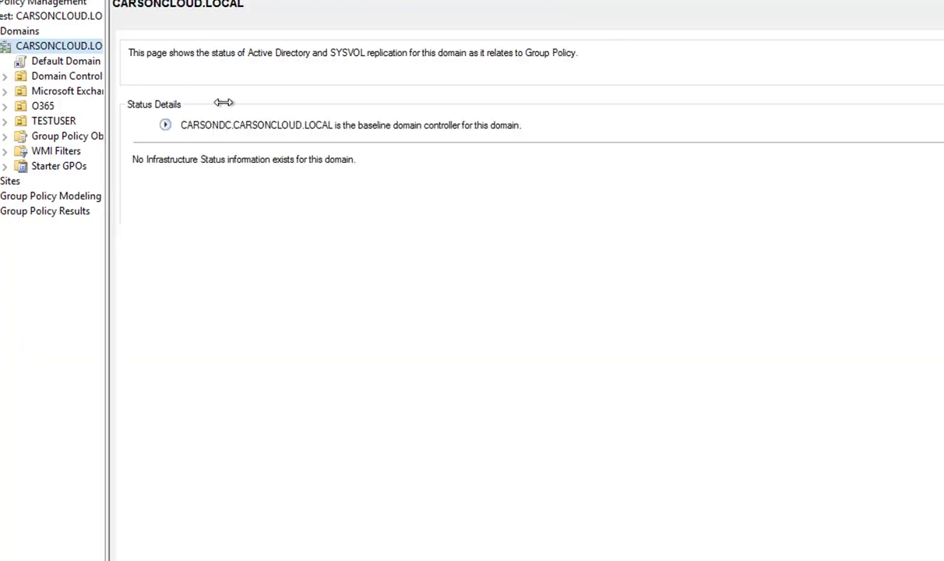
{"action": "left_click", "coordinate": [76, 62]}
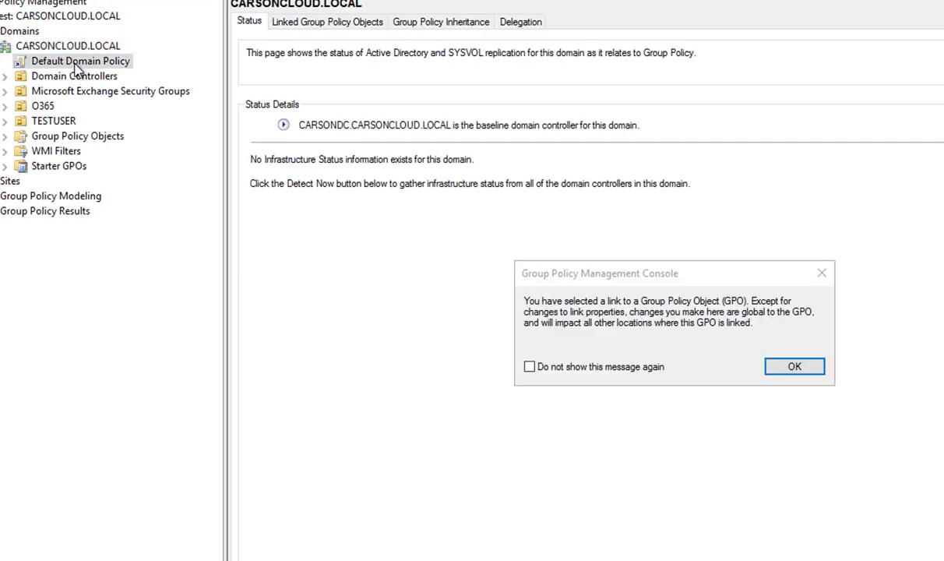
{"action": "left_click", "coordinate": [785, 368]}
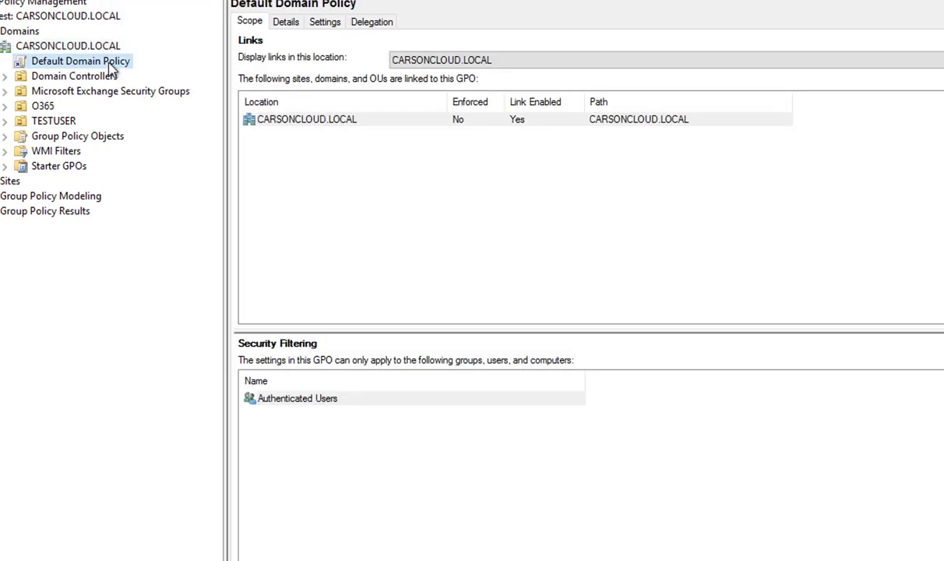
{"action": "right_click", "coordinate": [109, 65]}
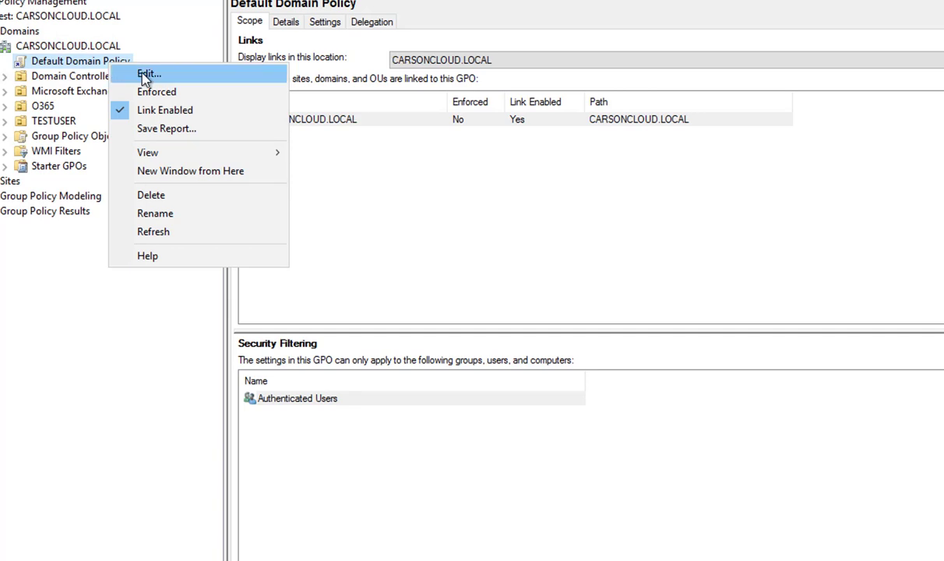
{"action": "left_click", "coordinate": [146, 75]}
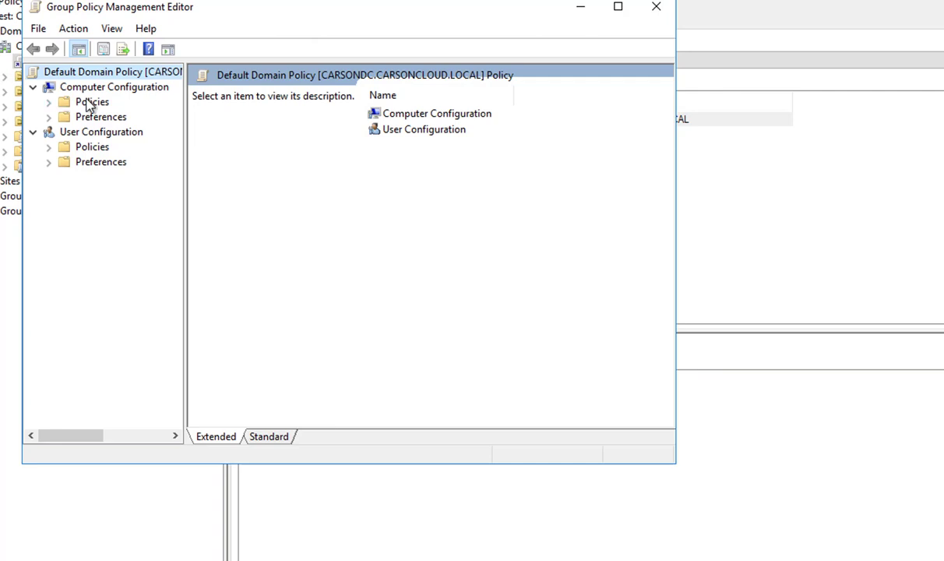
Open Security Settings within Windows Settings under the Computer Configuration policies.
{"action": "left_click", "coordinate": [47, 104]}
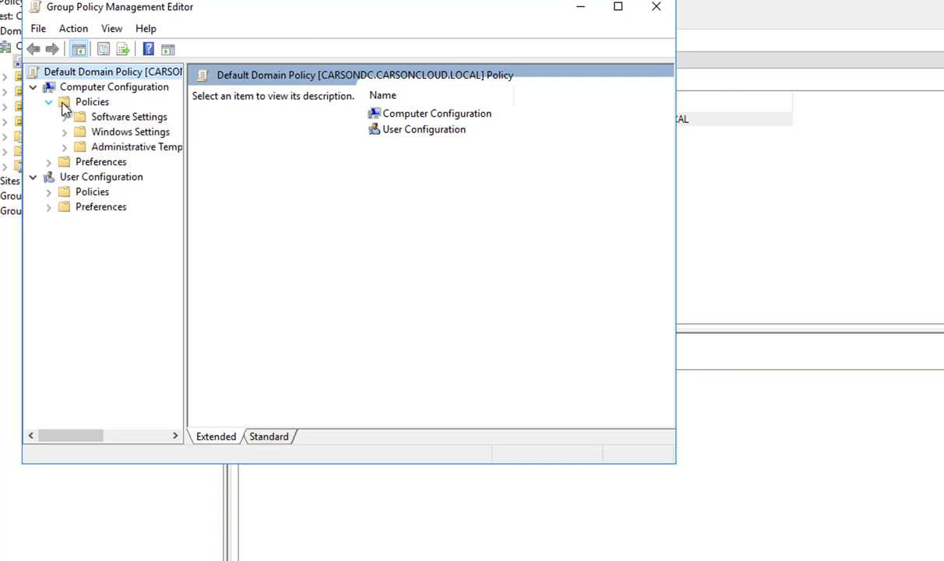
{"action": "left_click", "coordinate": [78, 102]}
{"action": "left_click", "coordinate": [128, 132]}
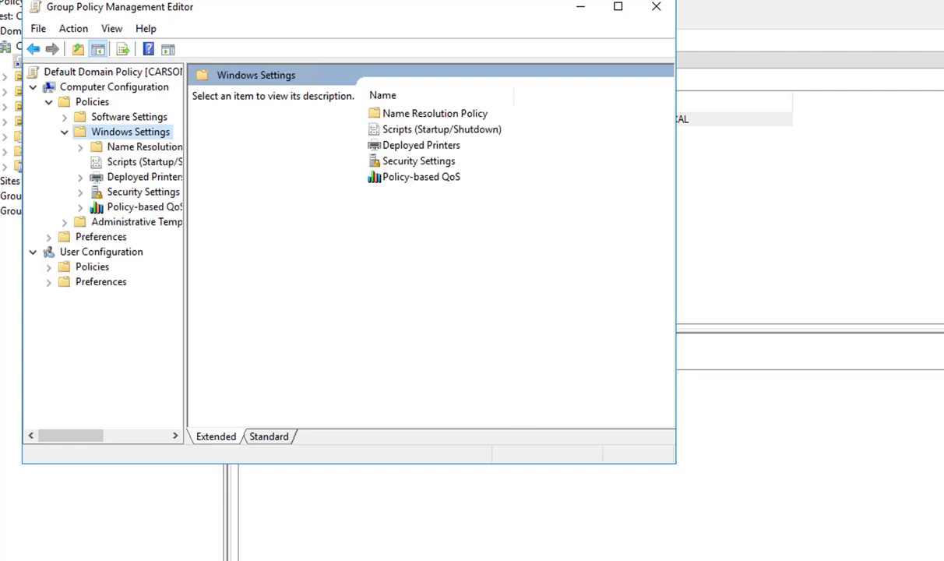
{"action": "left_click", "coordinate": [418, 163]}
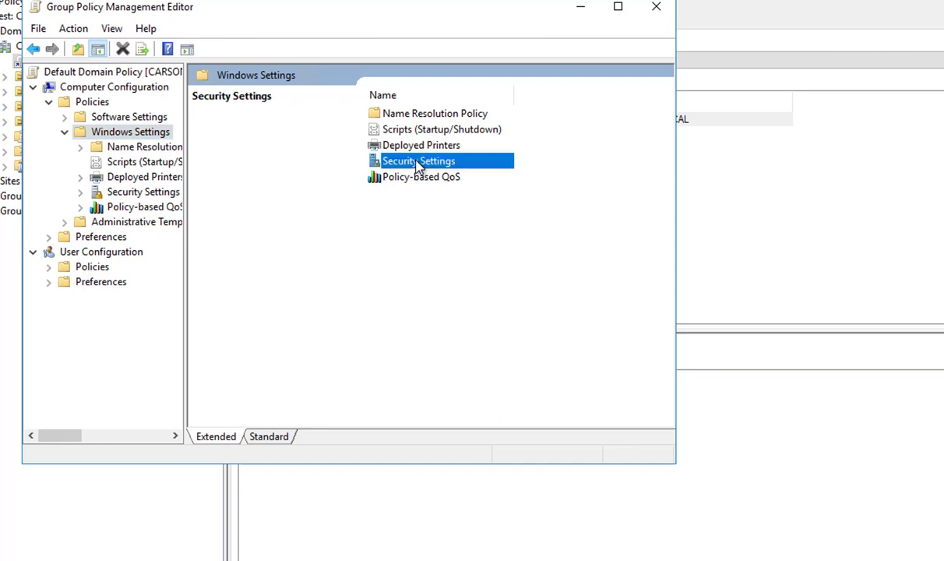
{"action": "double_click", "coordinate": [158, 193]}
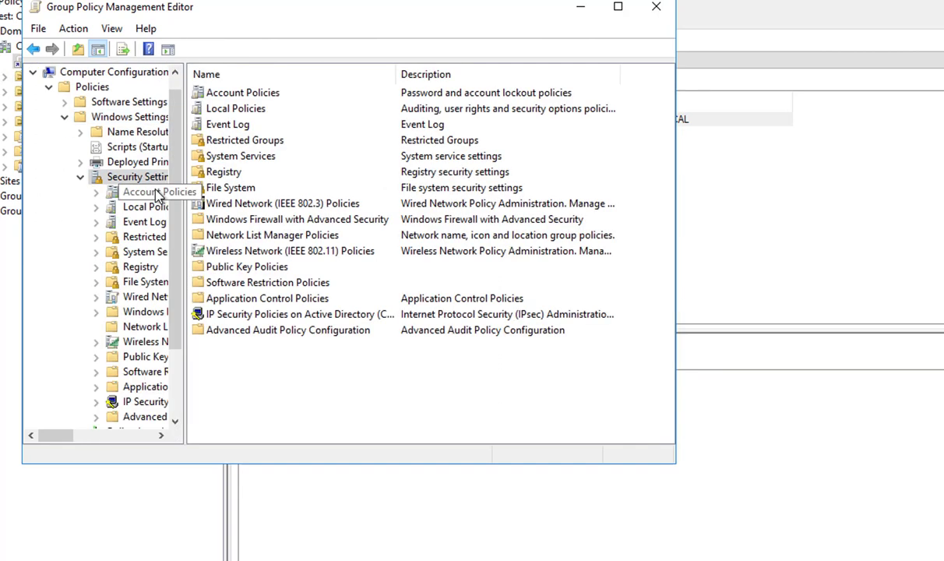
Open the Certificate Services Client - Auto-Enrollment properties within Public Key Policies.
{"action": "left_click", "coordinate": [246, 269]}
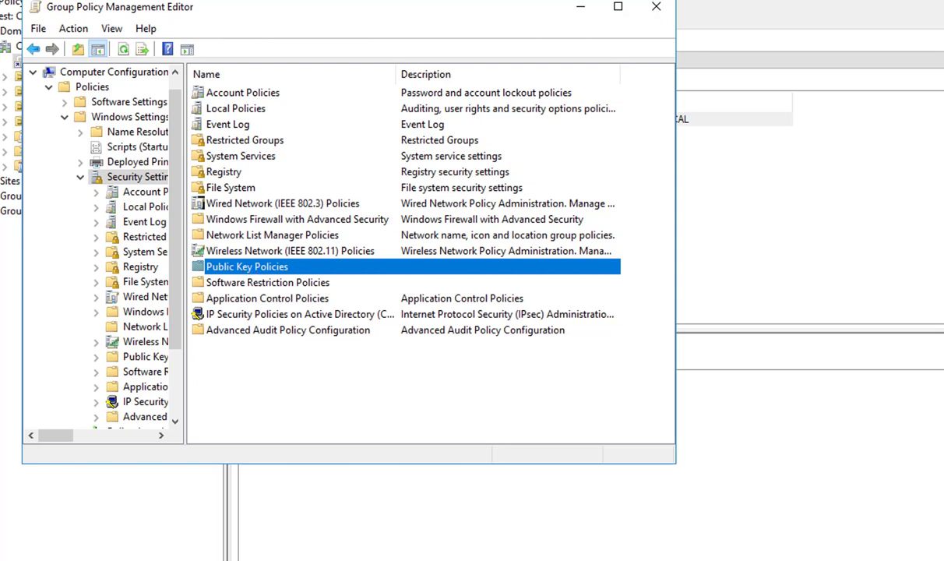
{"action": "double_click", "coordinate": [232, 272]}
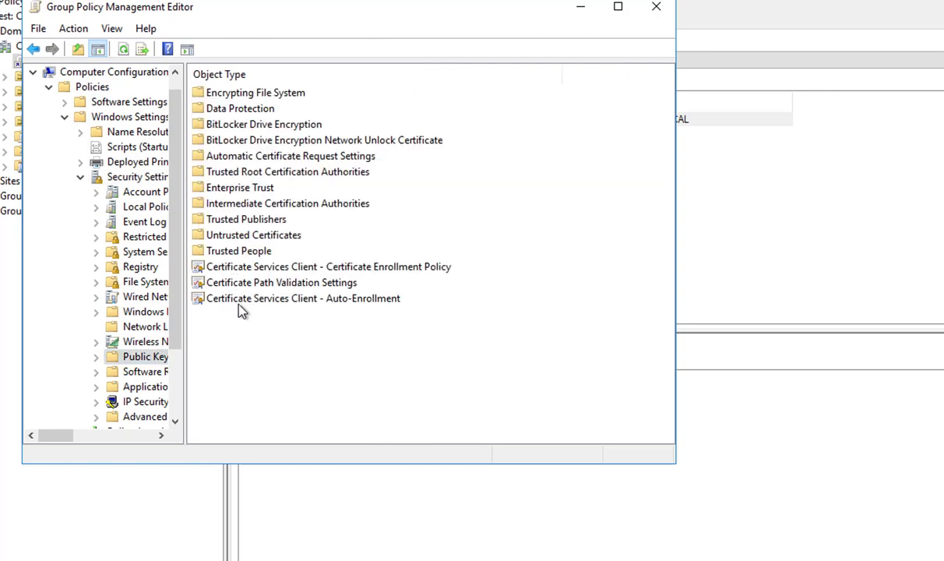
{"action": "left_click", "coordinate": [240, 305]}
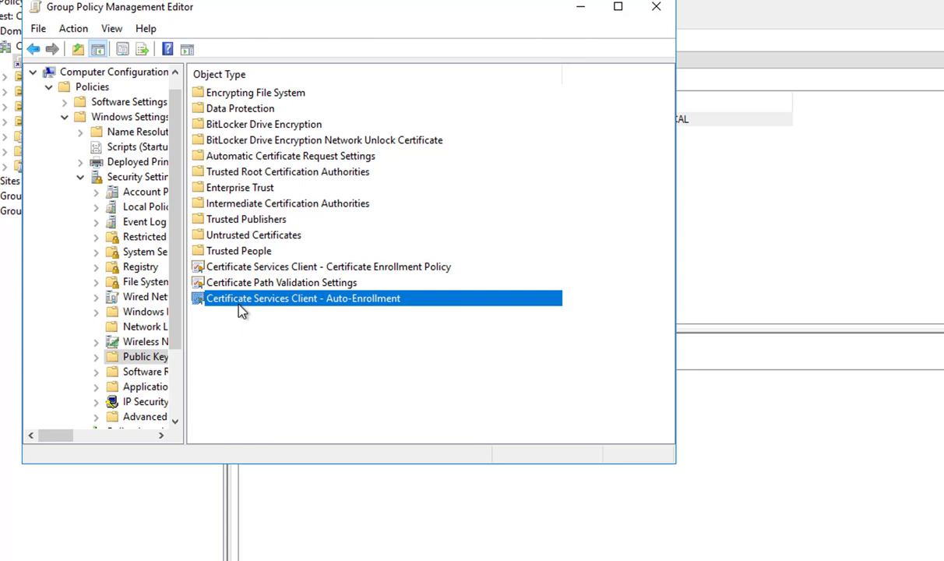
{"action": "double_click", "coordinate": [239, 303]}
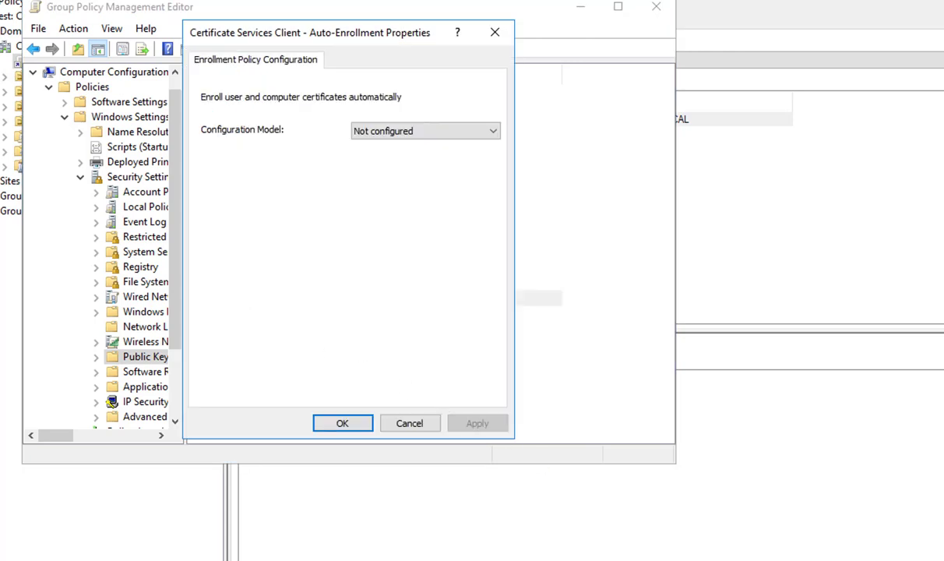
Set the auto-enrollment configuration model to Enabled, with renewal of expired certificates and updating of template-based certificates turned on, and confirm.
{"action": "left_click", "coordinate": [377, 134]}
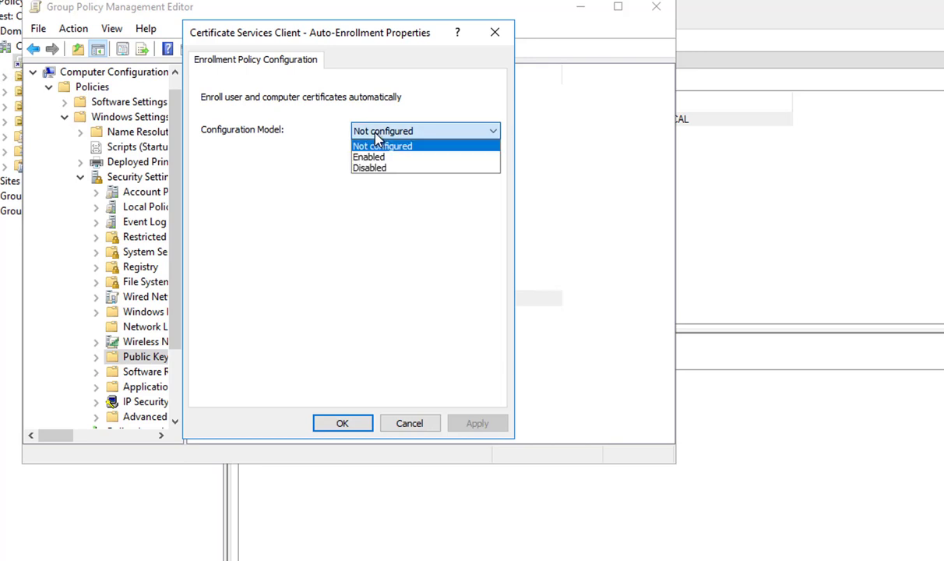
{"action": "left_click", "coordinate": [375, 156]}
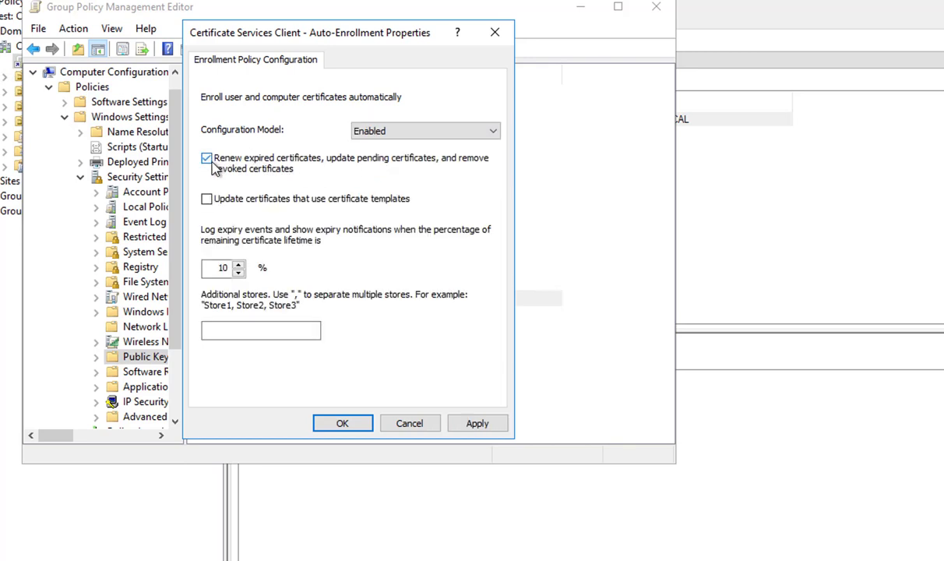
{"action": "left_click", "coordinate": [207, 200]}
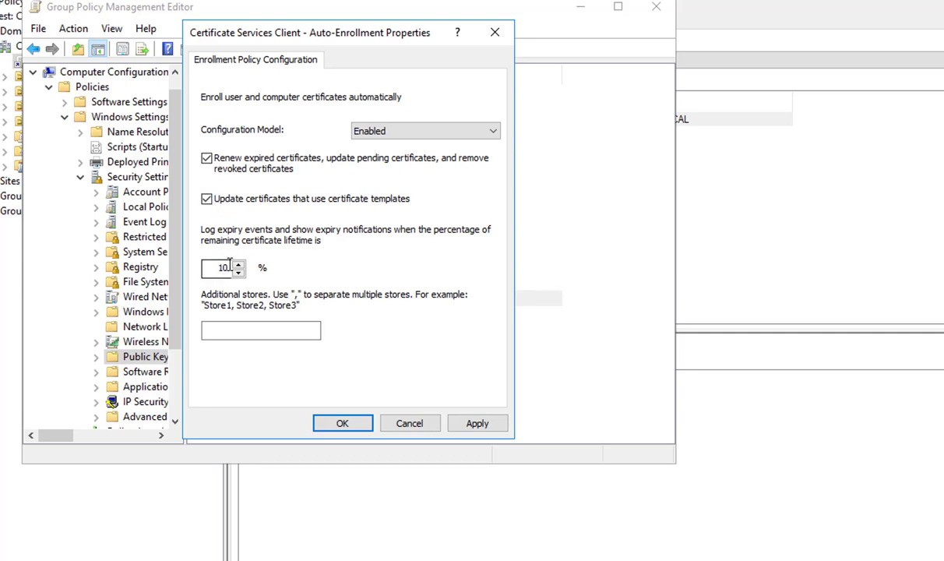
{"action": "left_click", "coordinate": [342, 424]}
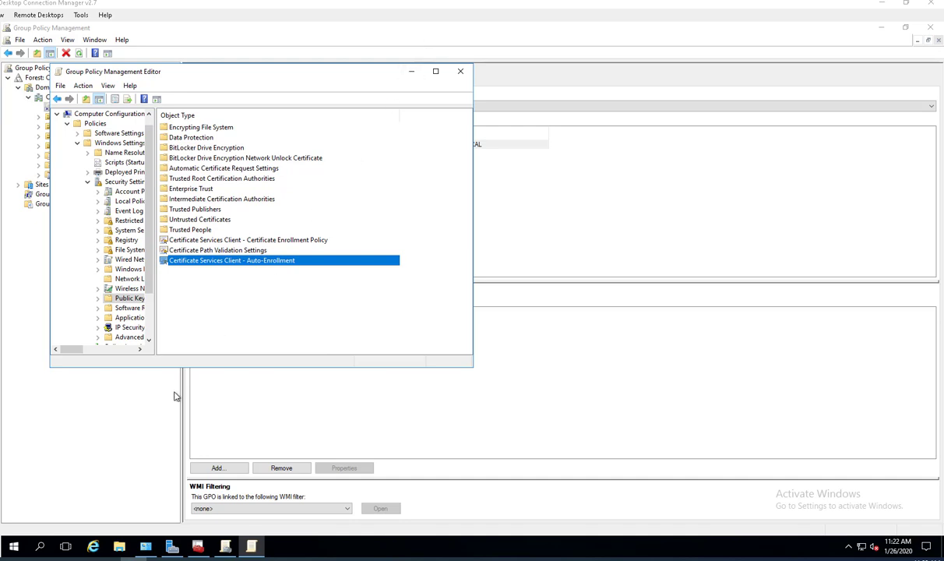
Restart the server with the reason Other (Unplanned).
{"action": "right_click", "coordinate": [13, 548]}
{"action": "mouse_move", "coordinate": [132, 512]}
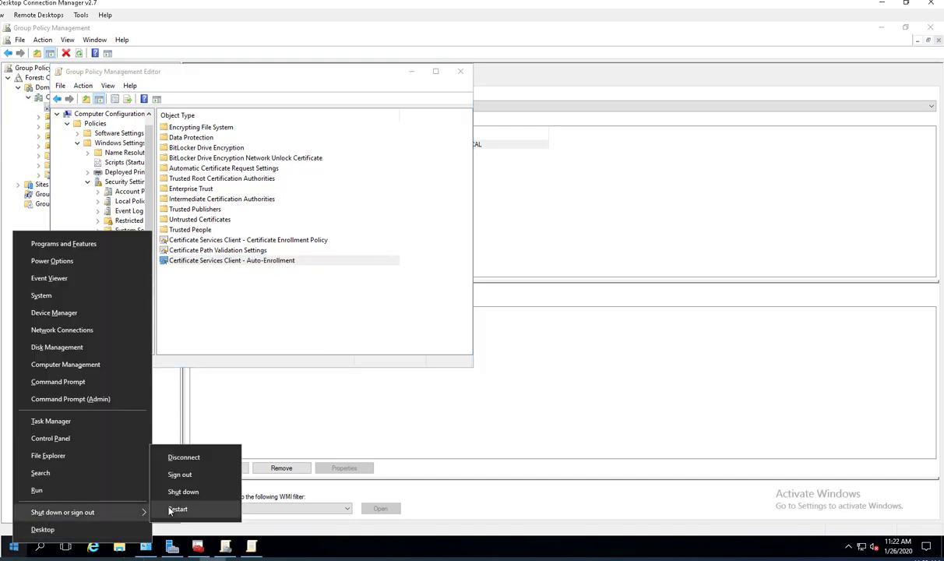
{"action": "left_click", "coordinate": [175, 509]}
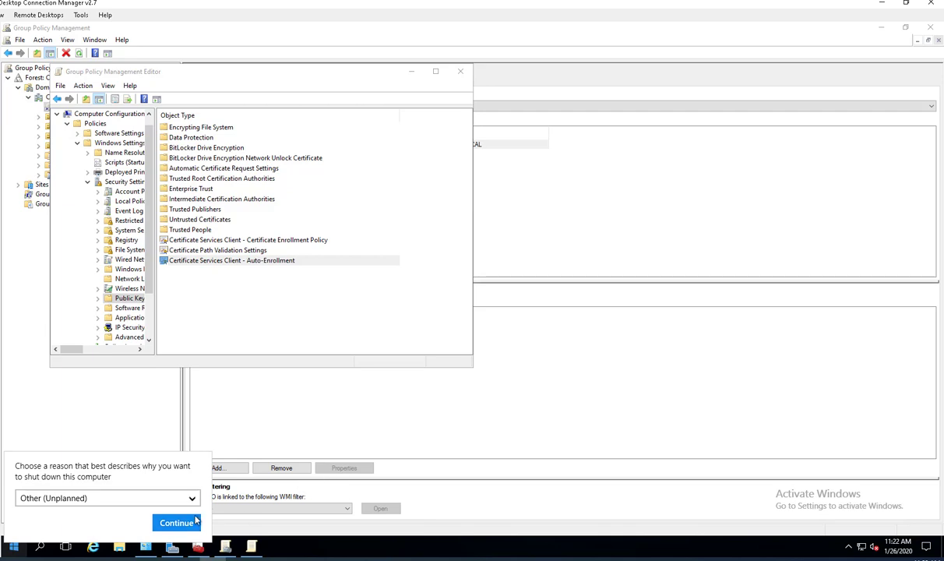
{"action": "left_click", "coordinate": [191, 523]}
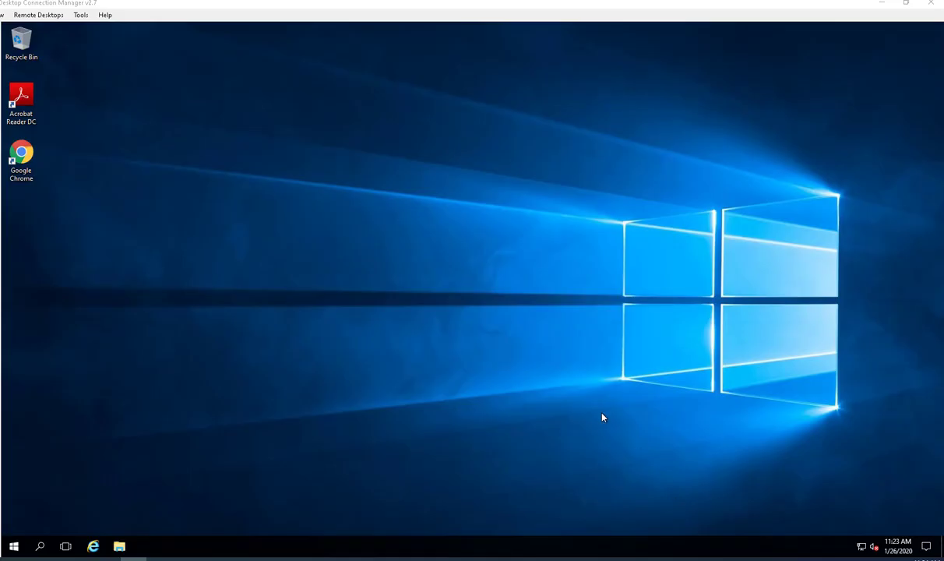
Open Server Manager and launch Online Responder Management from its tools.
{"action": "left_click", "coordinate": [14, 546]}
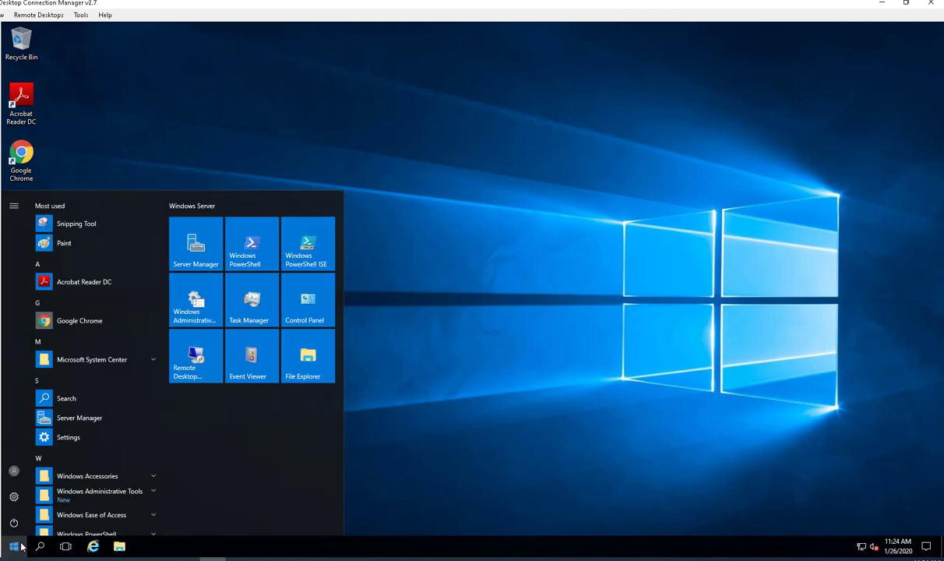
{"action": "left_click", "coordinate": [200, 257]}
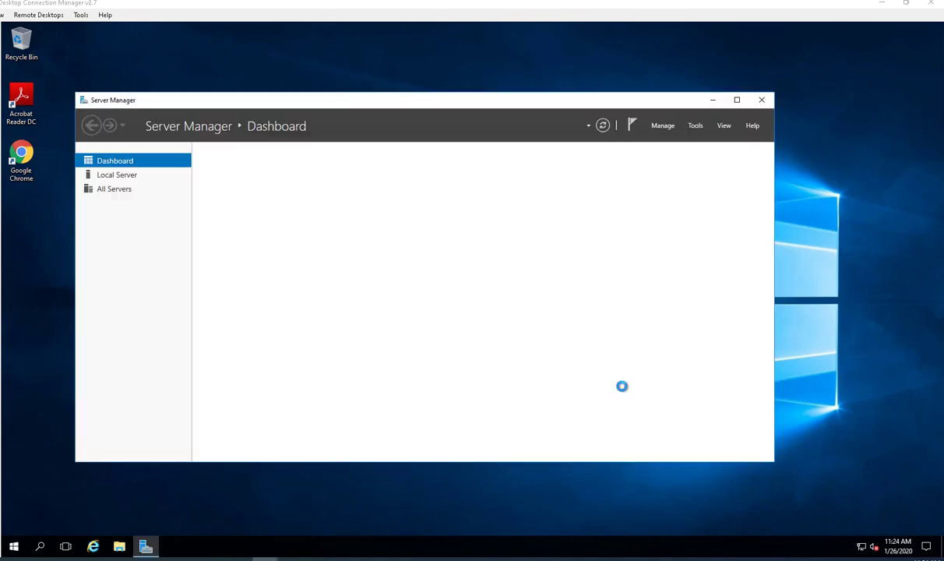
{"action": "left_click", "coordinate": [697, 127]}
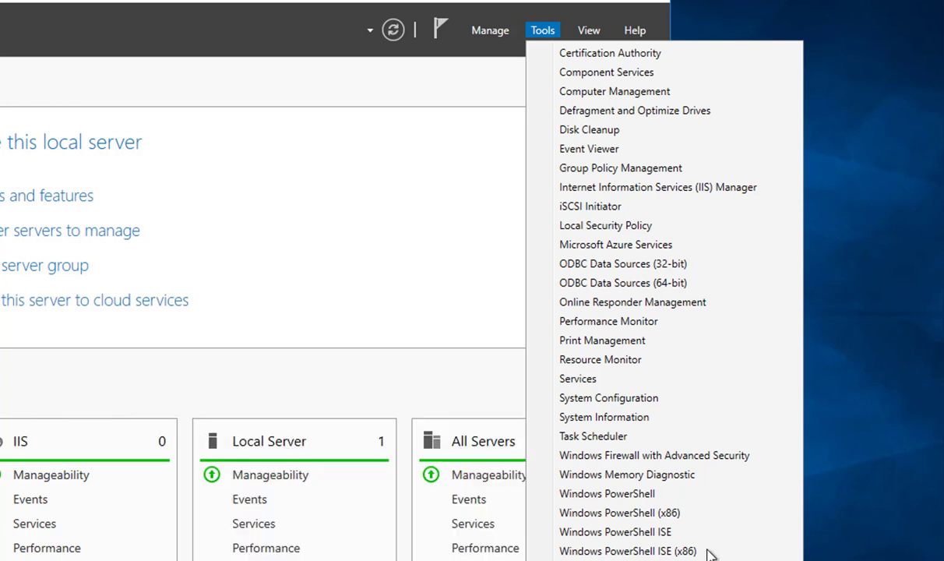
{"action": "left_click", "coordinate": [607, 306]}
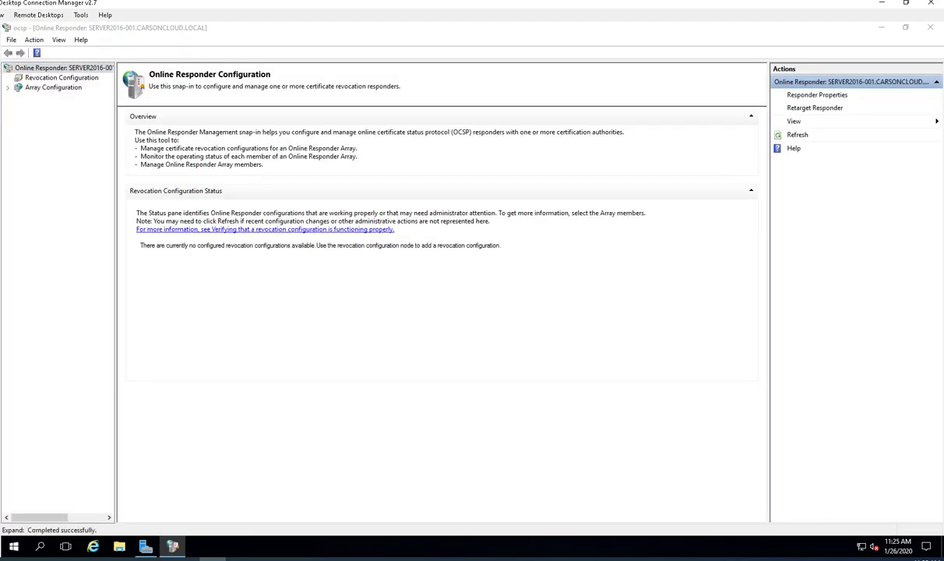
Examine the Online Responder's overview, its revocation configurations and the SERVER2016-001 member of the array configuration.
{"action": "left_click", "coordinate": [79, 79]}
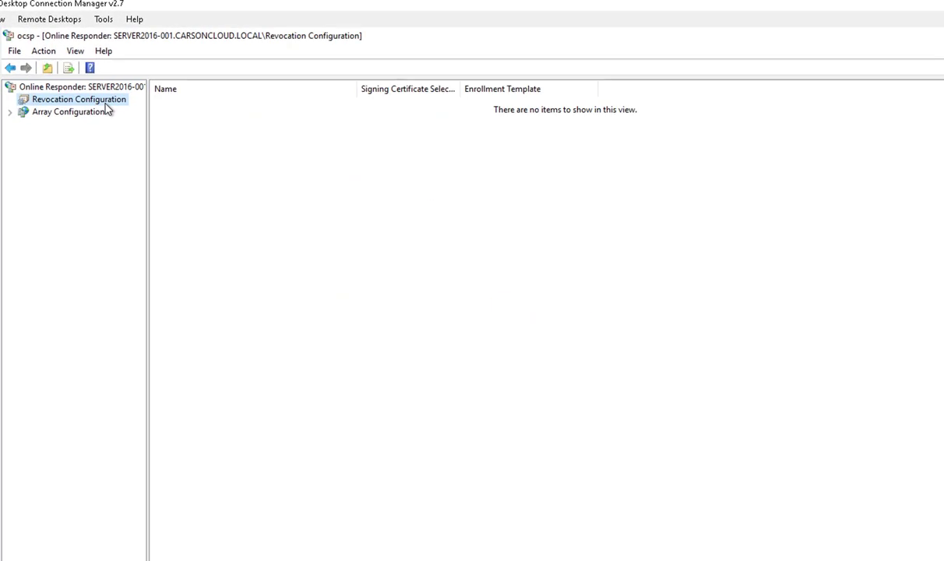
{"action": "left_click", "coordinate": [107, 90]}
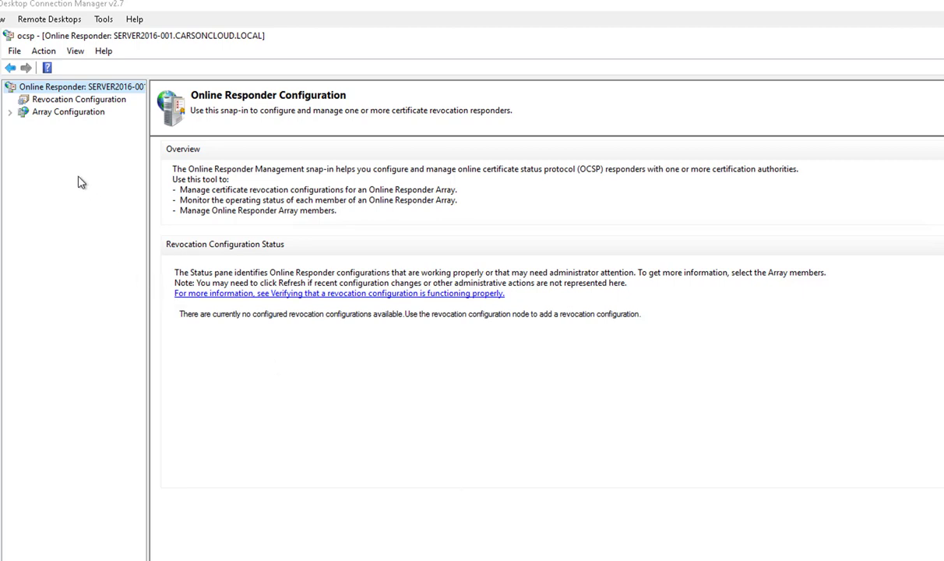
{"action": "left_click", "coordinate": [58, 115]}
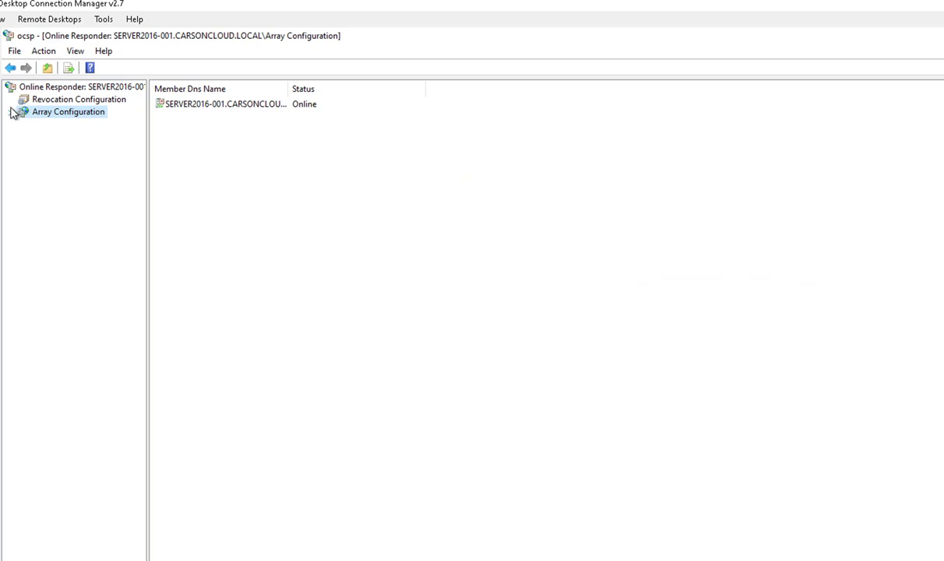
{"action": "left_click", "coordinate": [9, 113]}
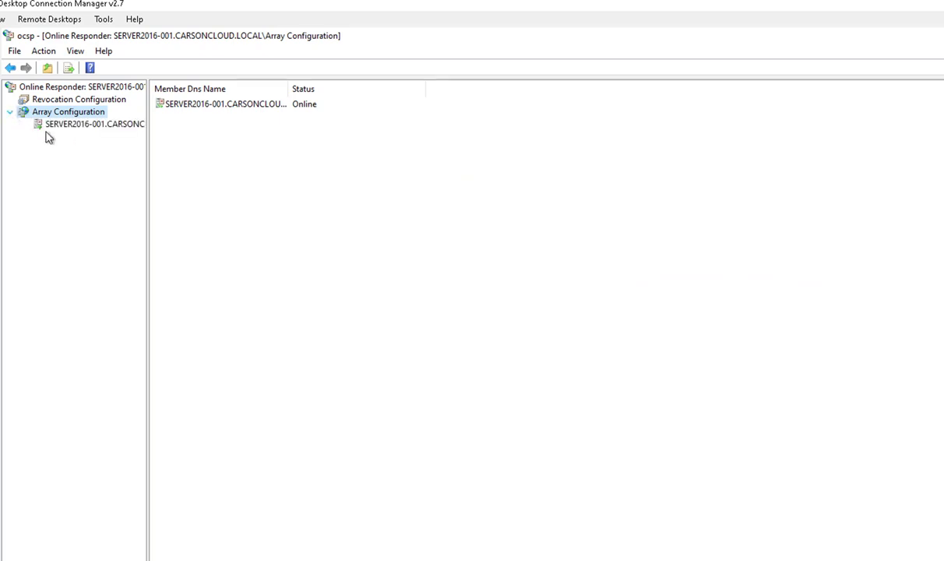
{"action": "left_click", "coordinate": [72, 128]}
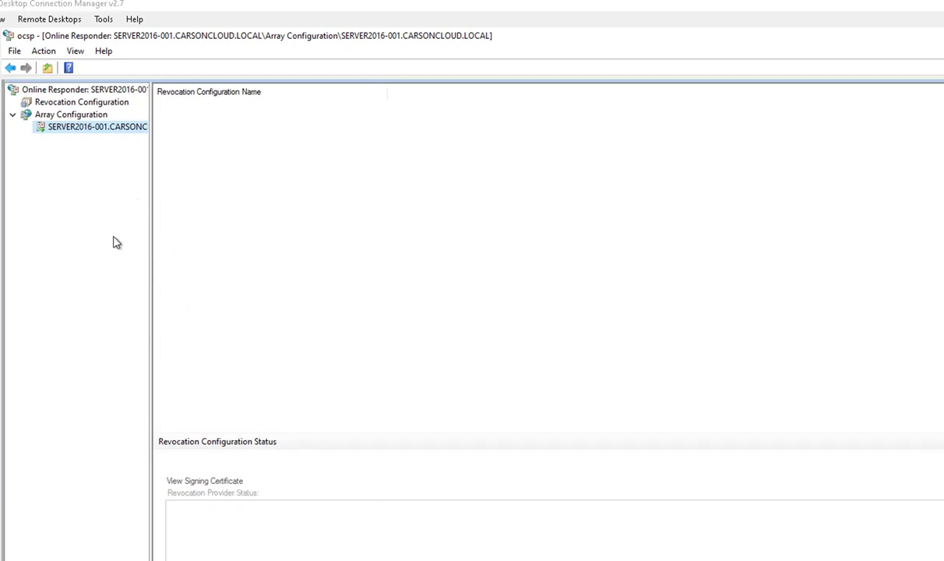
Start adding a revocation configuration to the Online Responder and name it SERVER2016-001.
{"action": "left_click", "coordinate": [80, 103]}
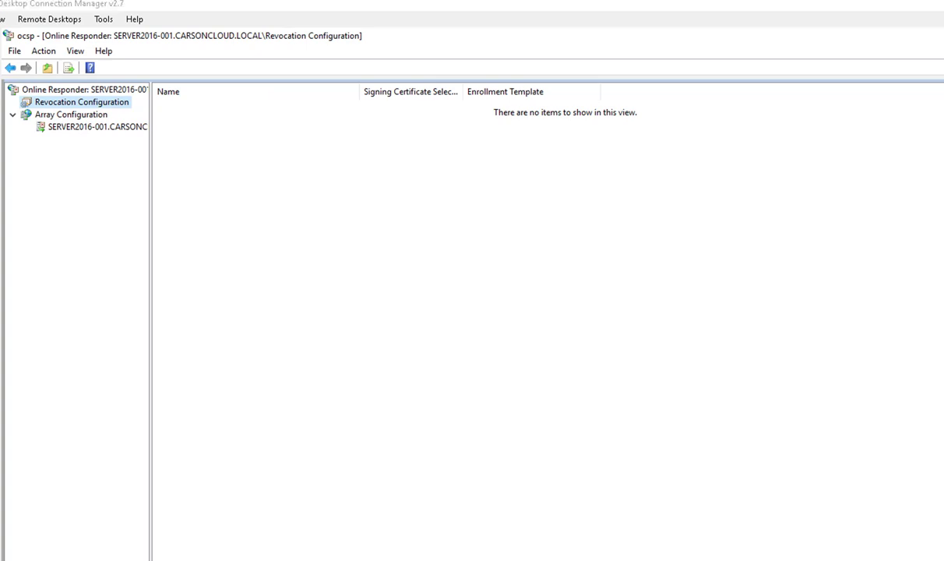
{"action": "left_click", "coordinate": [88, 106]}
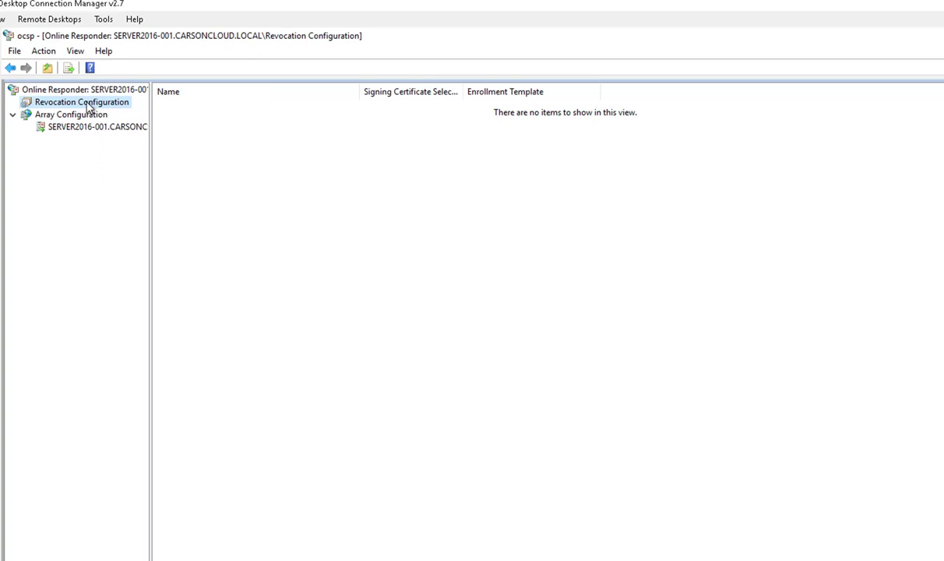
{"action": "right_click", "coordinate": [88, 107]}
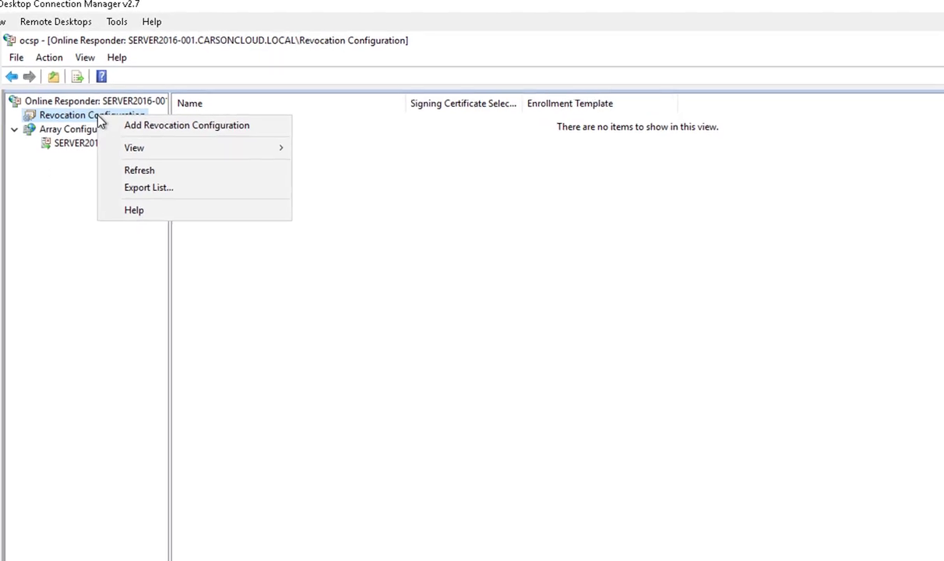
{"action": "left_click", "coordinate": [141, 129]}
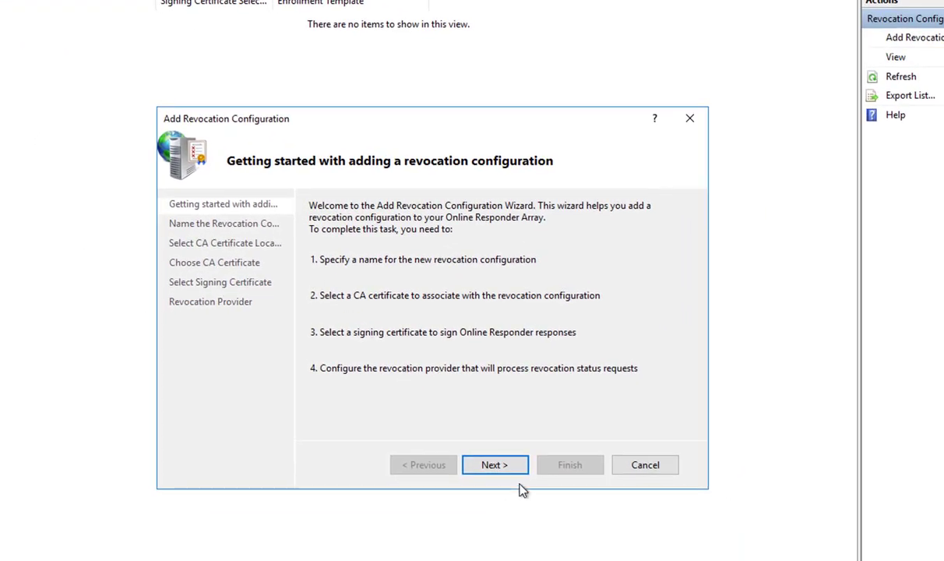
{"action": "left_click", "coordinate": [502, 469]}
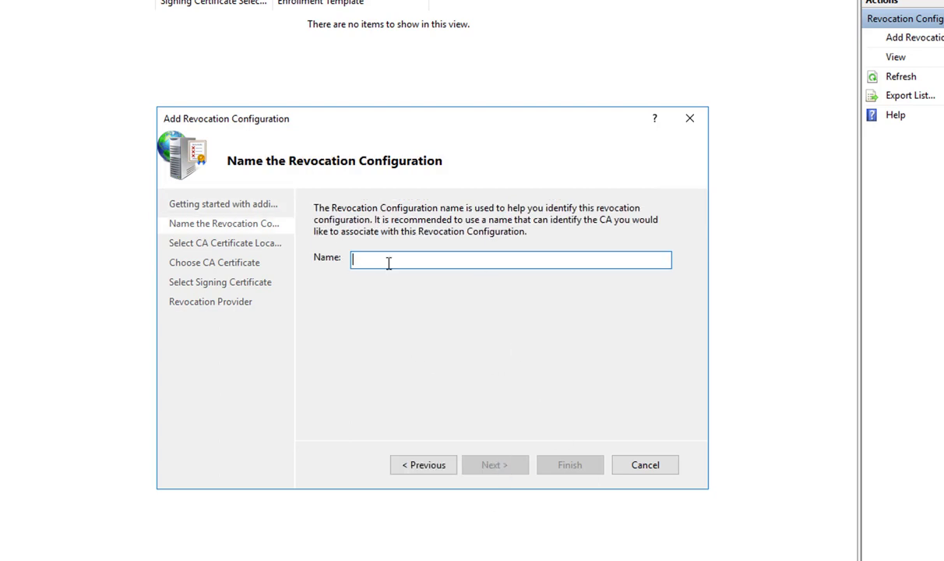
{"action": "type", "text": "SE"}
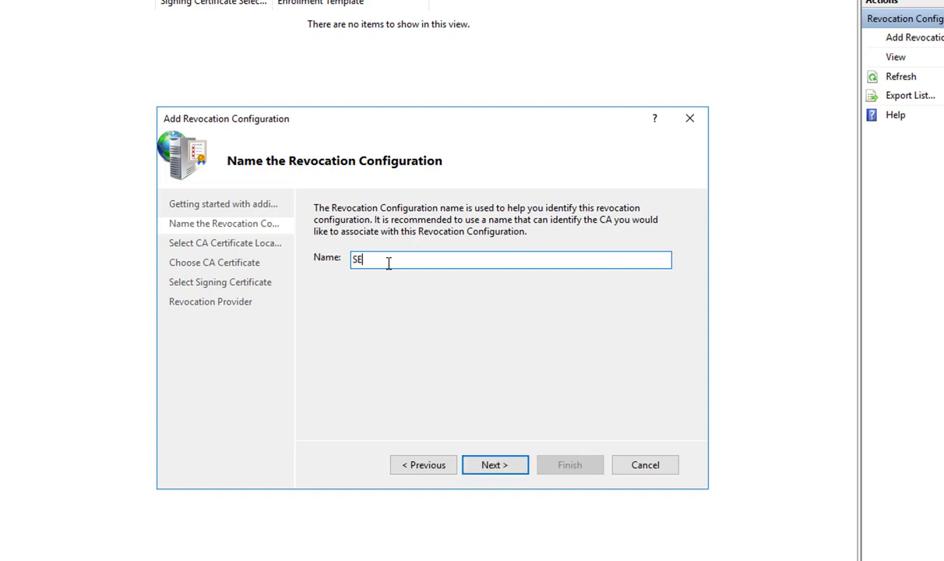
{"action": "type", "text": "RVER2016-001"}
{"action": "left_click", "coordinate": [503, 467]}
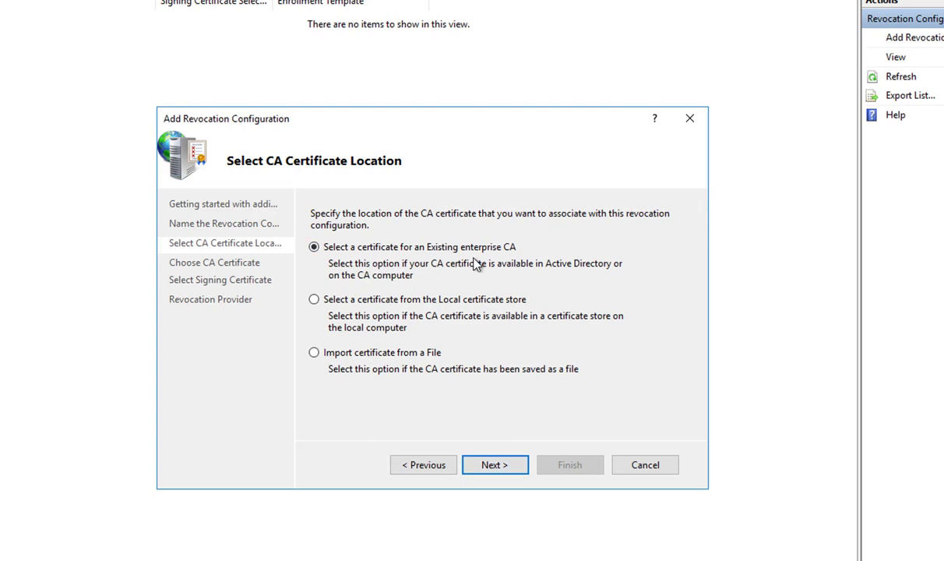
Use an existing enterprise CA certificate, choosing CARSONCLOUD-SERVER2016-001-CA from the certificates published in Active Directory.
{"action": "left_click", "coordinate": [503, 469]}
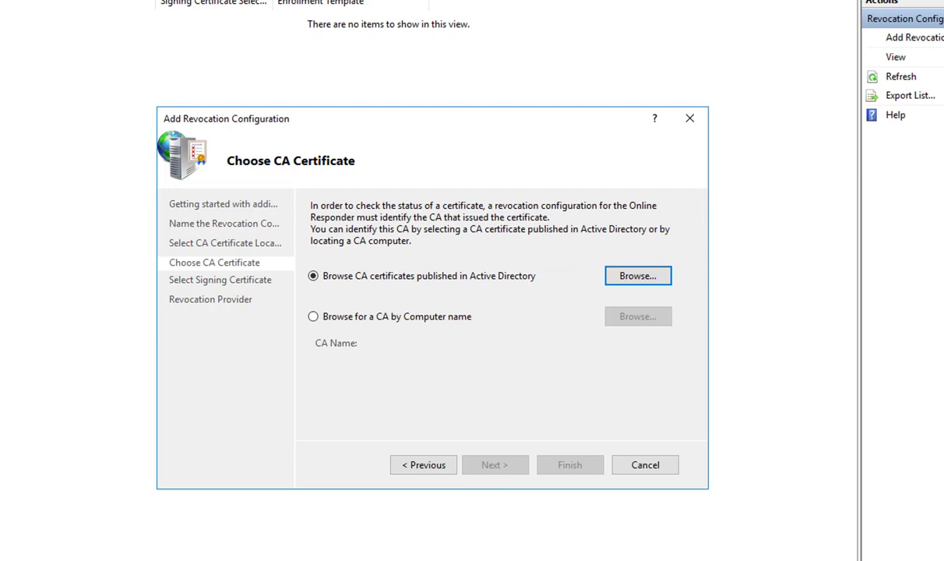
{"action": "left_click", "coordinate": [660, 277]}
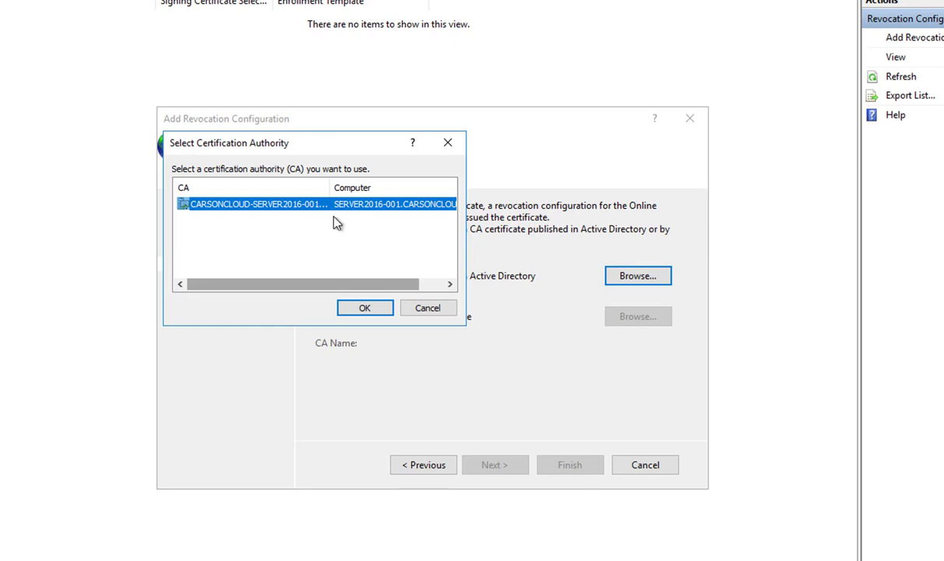
{"action": "left_click", "coordinate": [362, 308]}
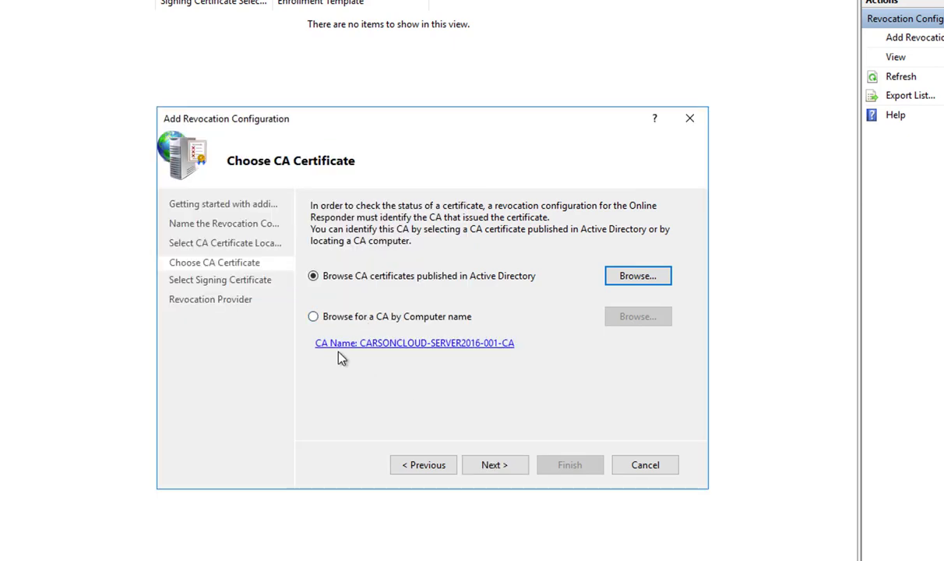
{"action": "left_click", "coordinate": [492, 468]}
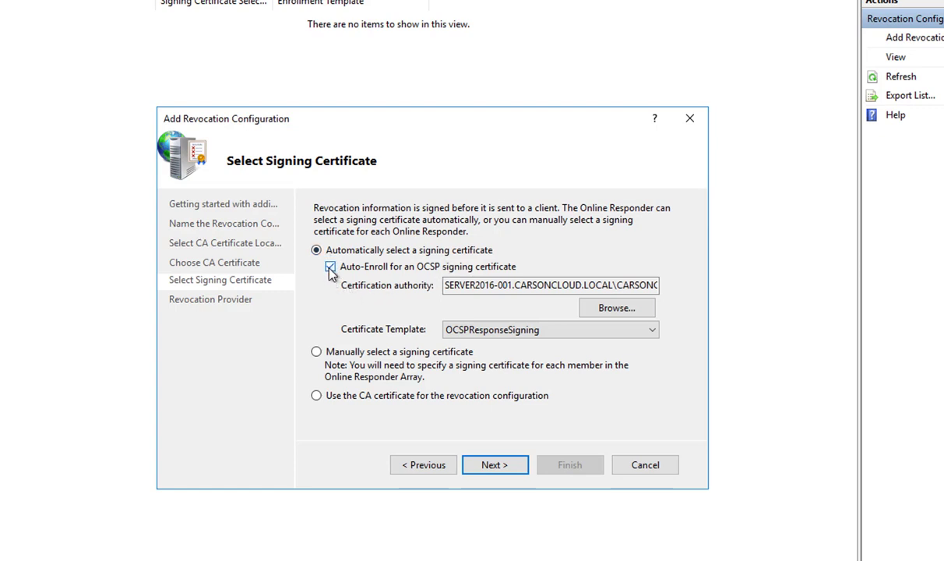
Keep automatic signing certificate selection with auto-enrollment and the OCSPResponseSigning template, and finish the revocation configuration with the default provider.
{"action": "left_click", "coordinate": [451, 336]}
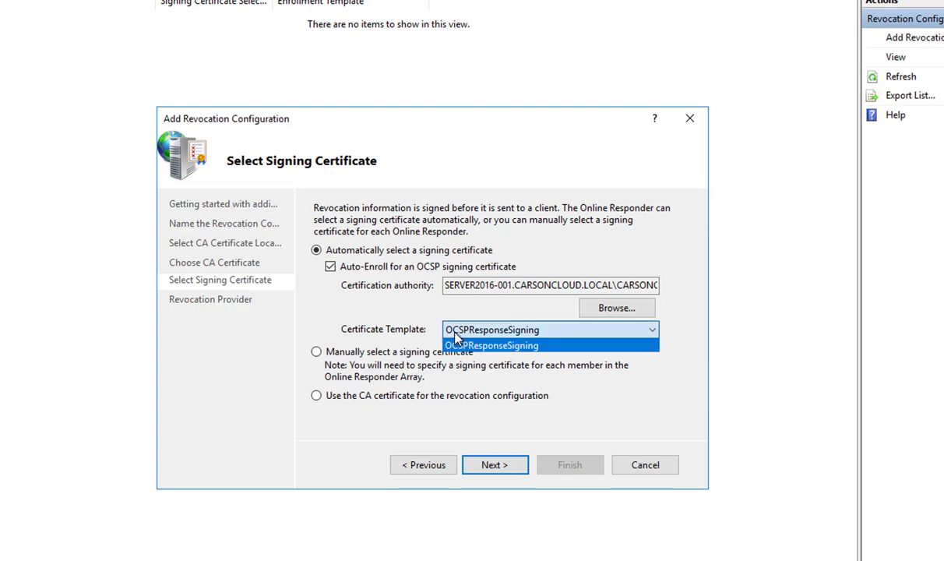
{"action": "left_click", "coordinate": [459, 337]}
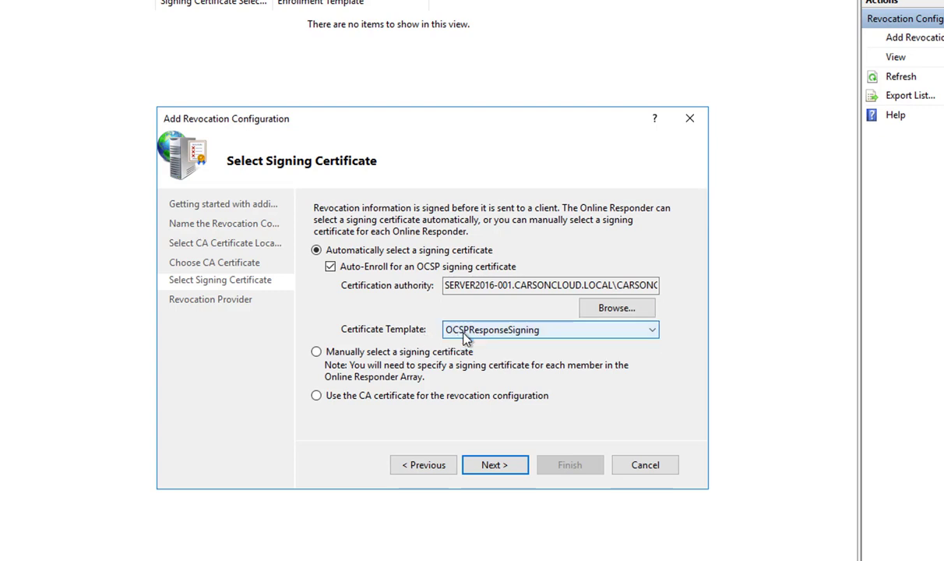
{"action": "left_click", "coordinate": [498, 470]}
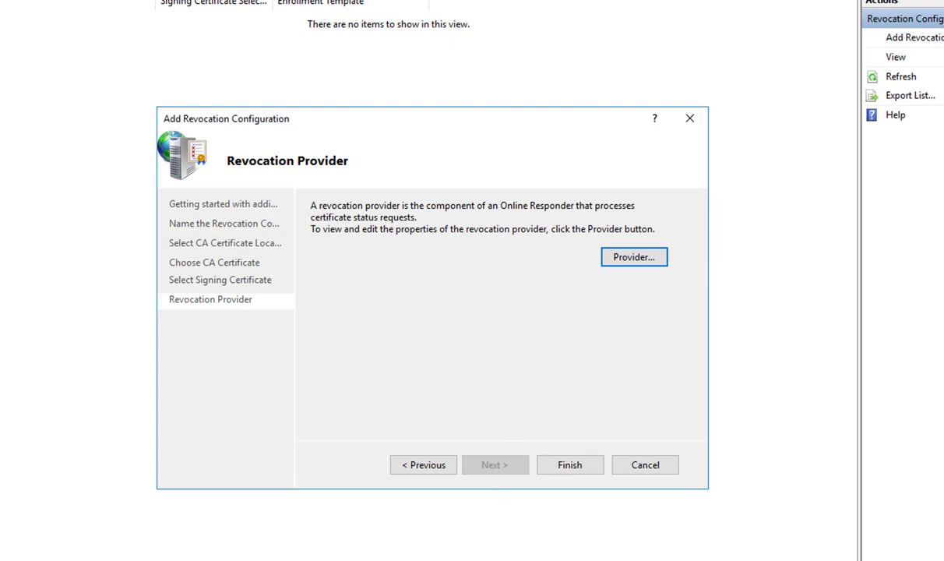
{"action": "left_click", "coordinate": [576, 466]}
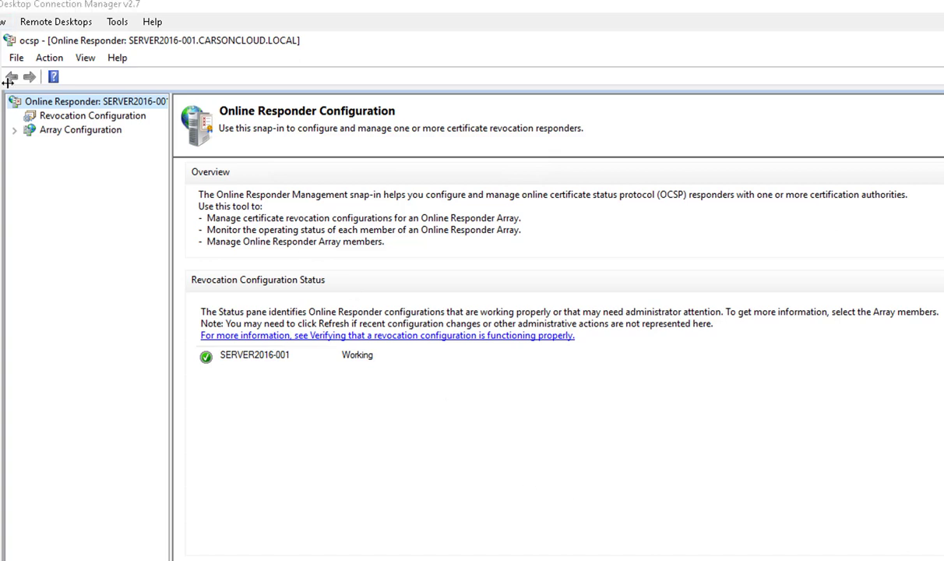
Check the new SERVER2016-001 revocation configuration and its status in the Online Responder overview and on the array configuration member.
{"action": "left_click", "coordinate": [80, 119]}
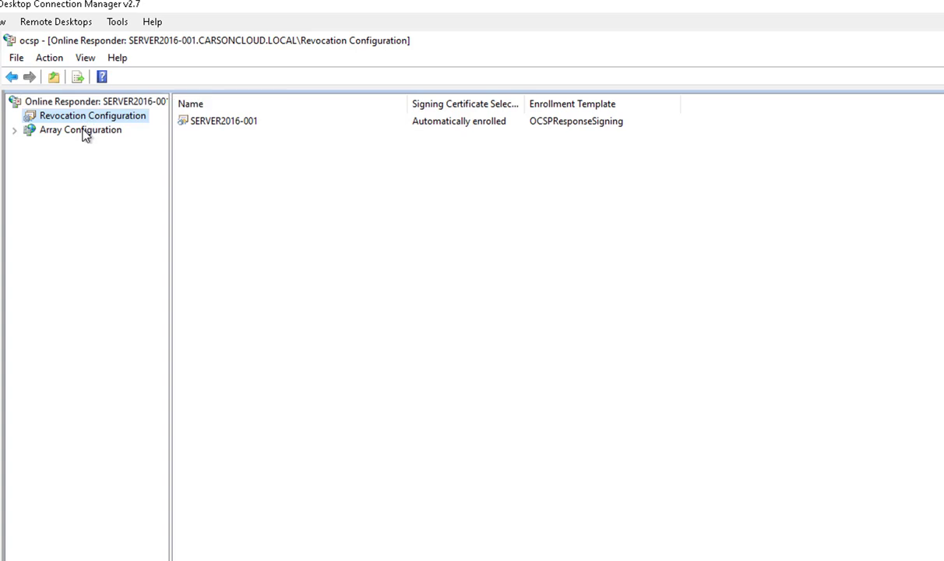
{"action": "left_click", "coordinate": [84, 133]}
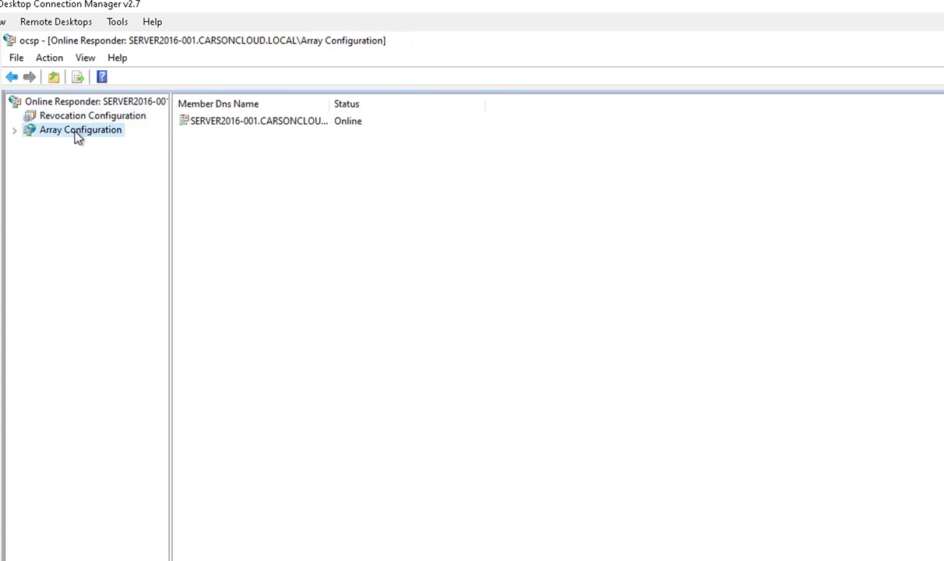
{"action": "double_click", "coordinate": [77, 137]}
{"action": "left_click", "coordinate": [79, 144]}
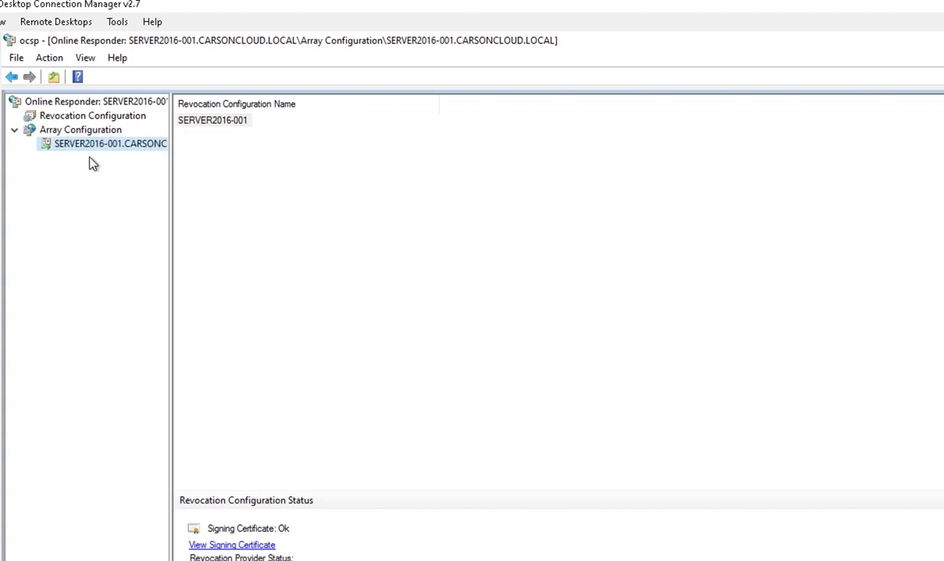
{"action": "left_click", "coordinate": [68, 118]}
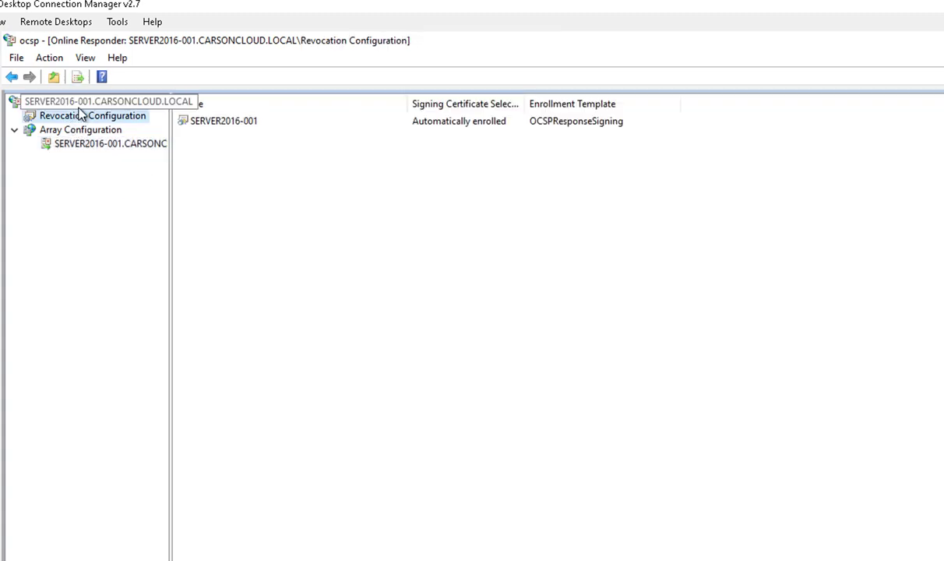
{"action": "key", "text": "Up"}
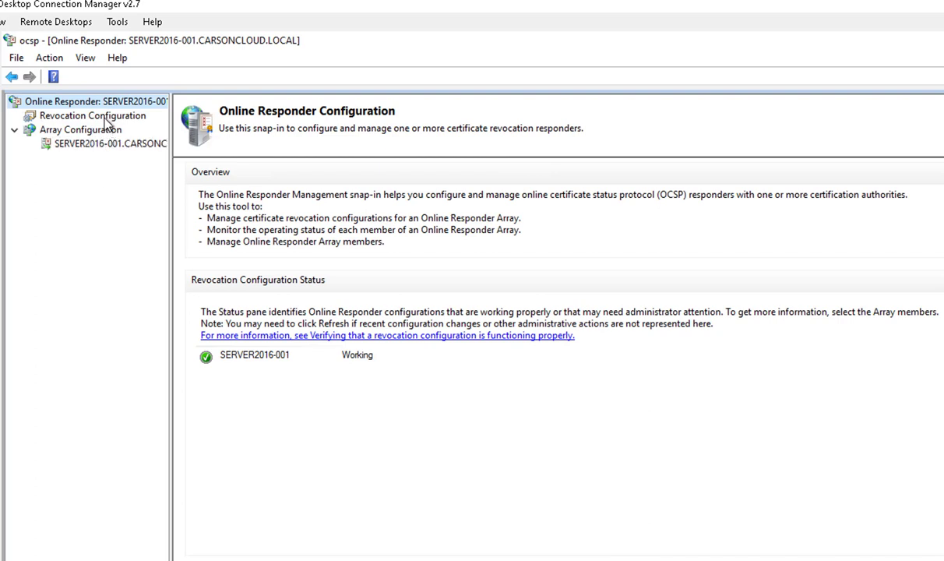
{"action": "left_click", "coordinate": [111, 145]}
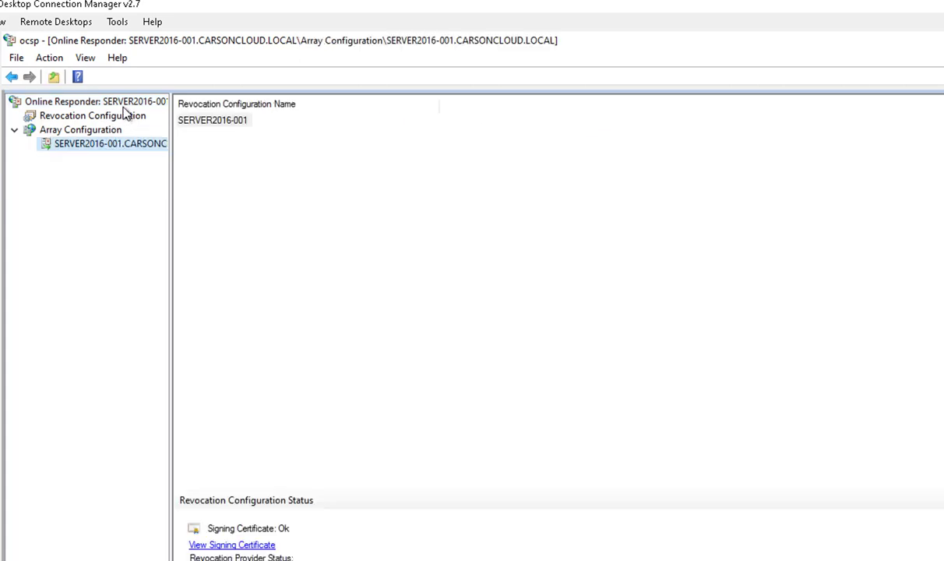
{"action": "left_click", "coordinate": [121, 107]}
{"action": "left_click", "coordinate": [117, 117]}
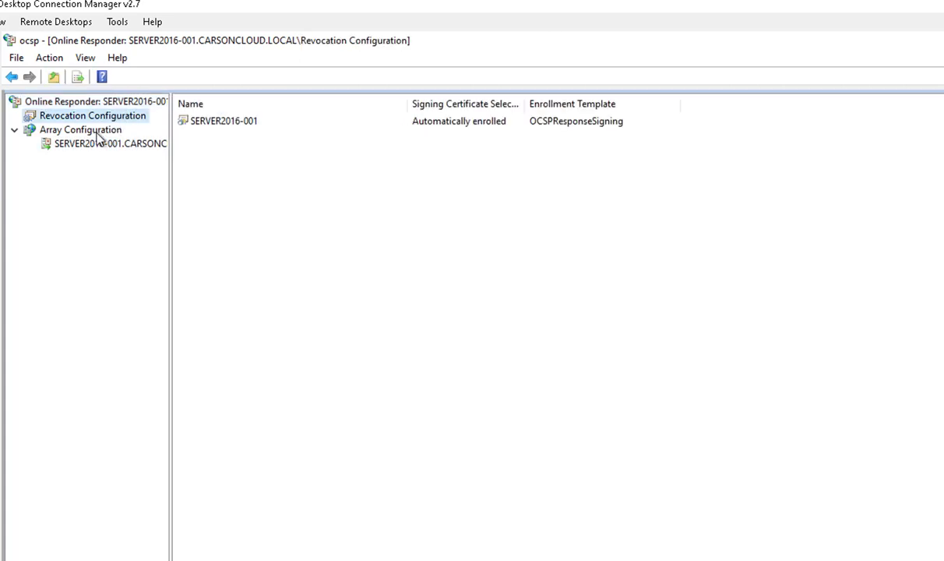